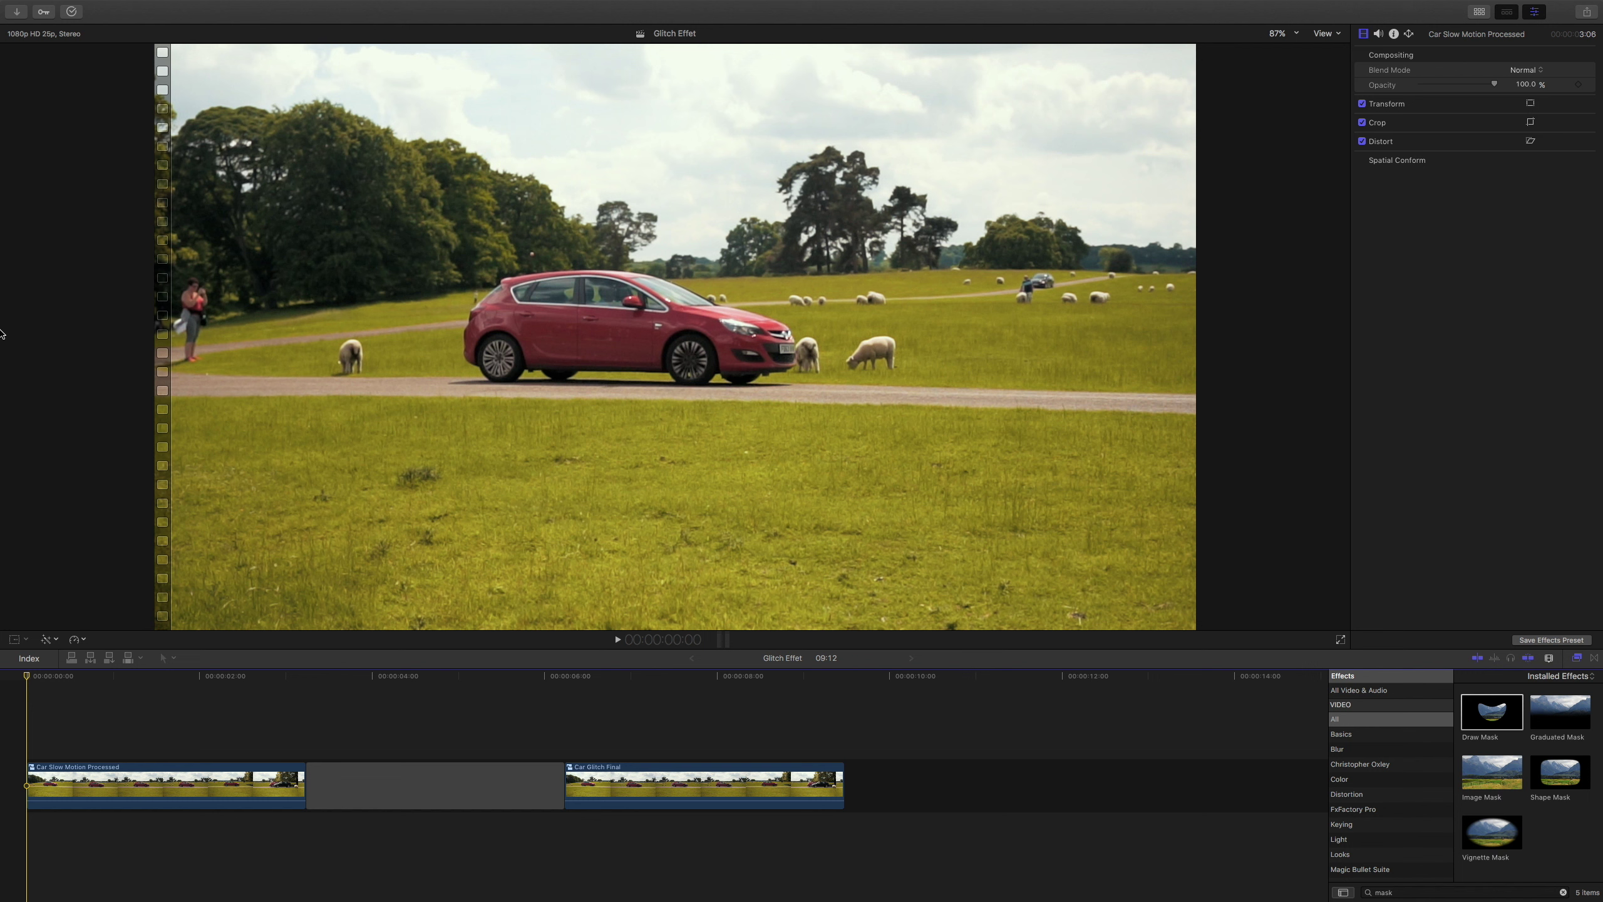
Play the Car Glitch Final clip as a preview and look through the FCP X Plugin Store page in Safari
{"action": "left_click", "coordinate": [568, 703]}
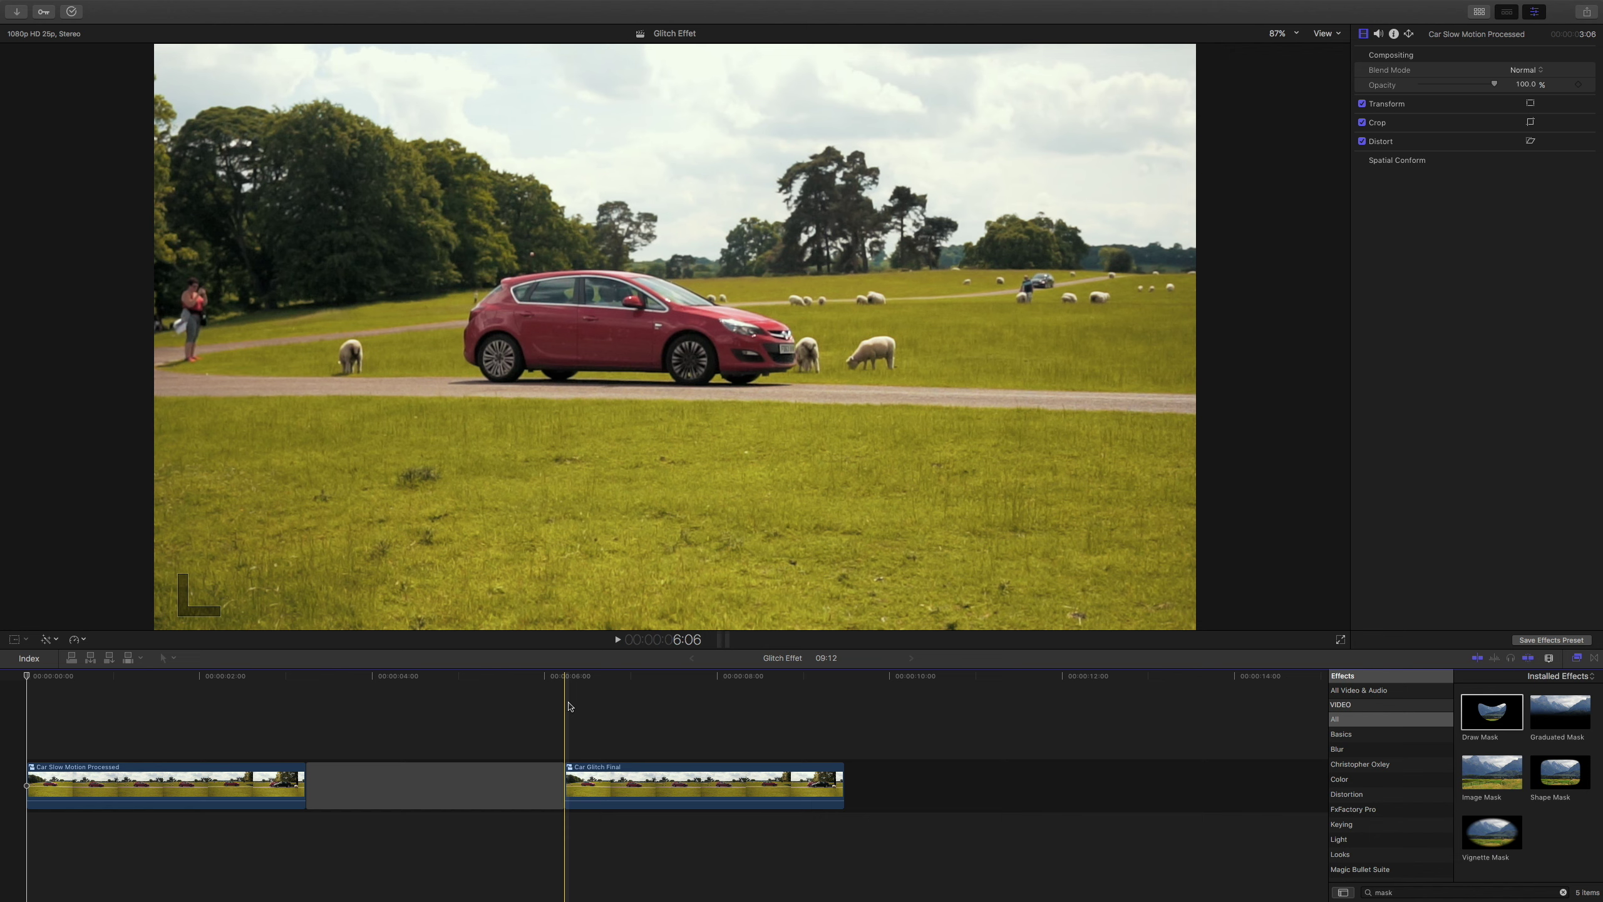
{"action": "key", "text": "space"}
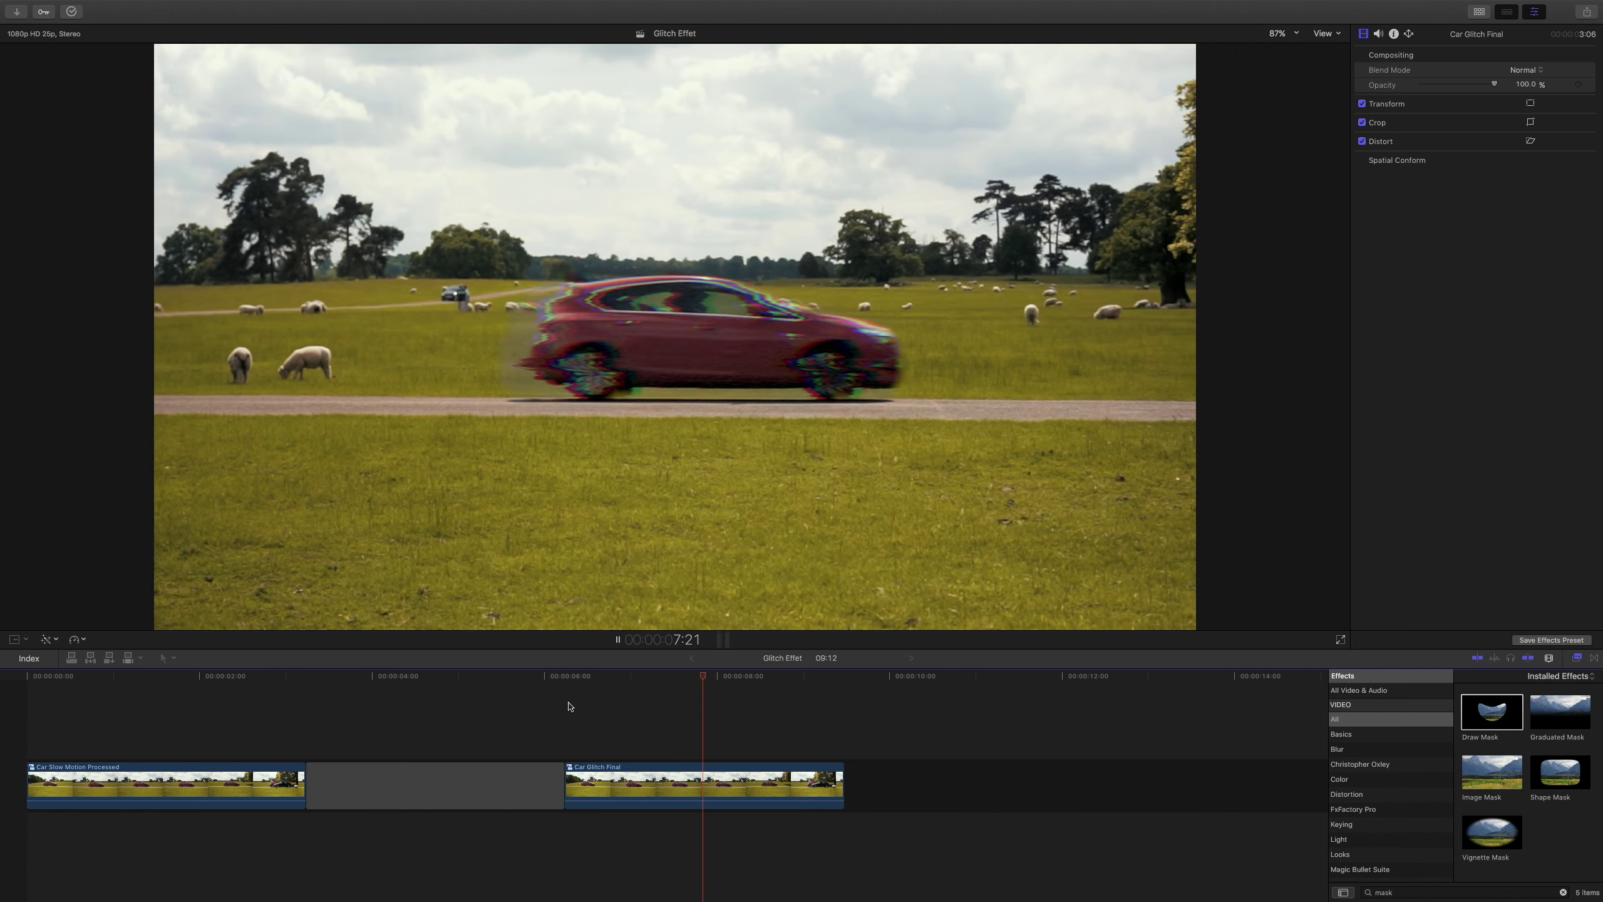
{"action": "key", "text": "space"}
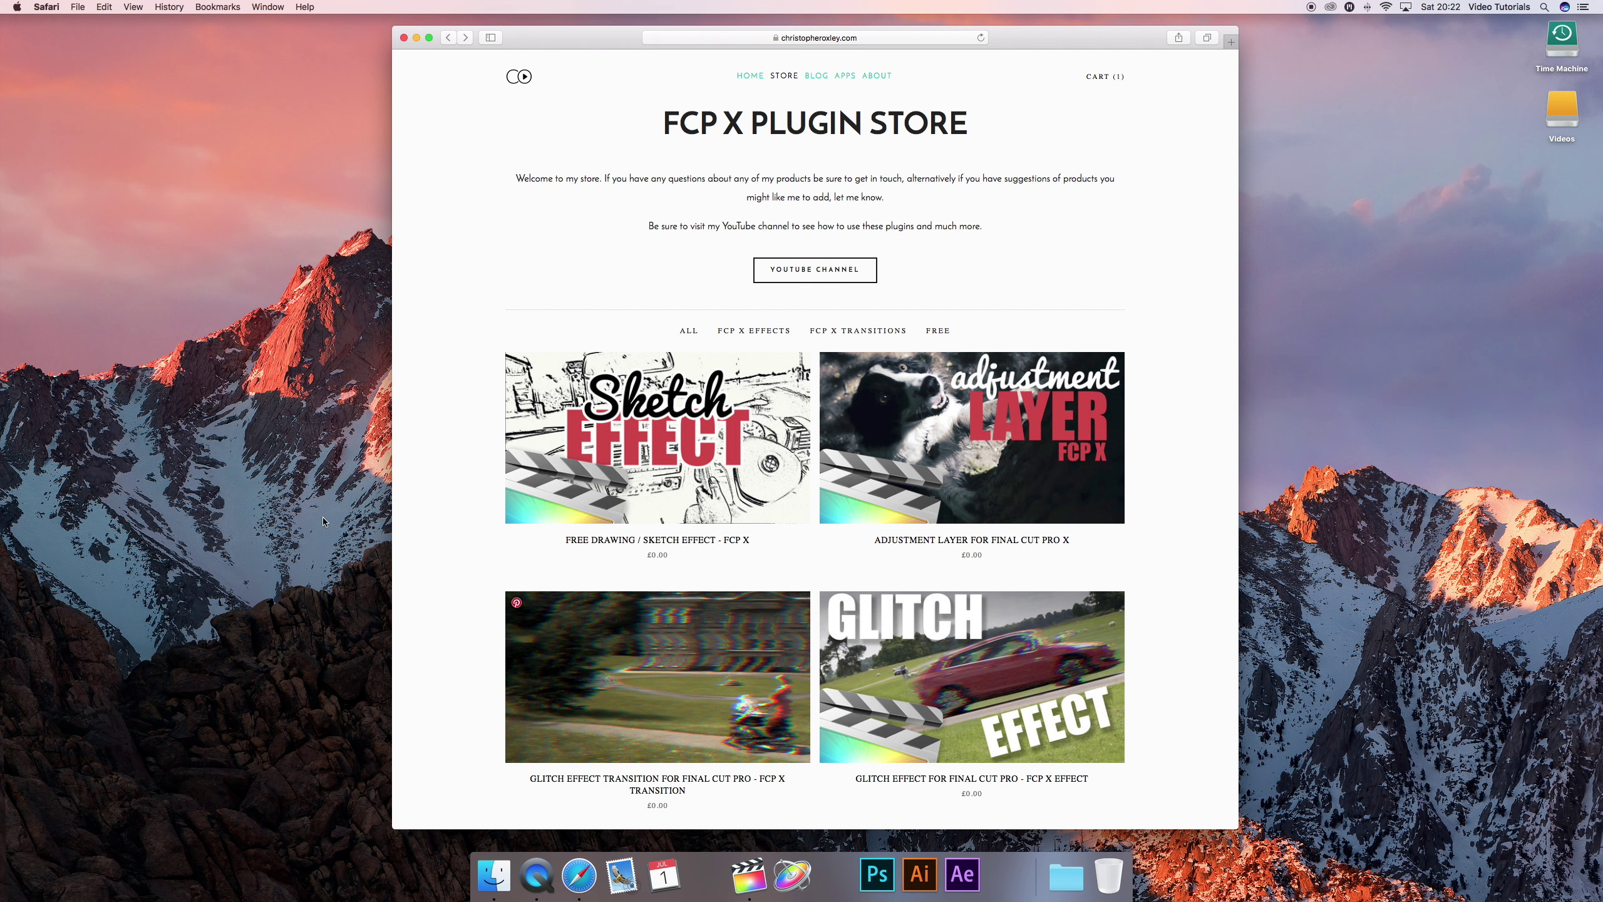
{"action": "scroll", "coordinate": [939, 601], "scroll_direction": "down", "scroll_amount": 3}
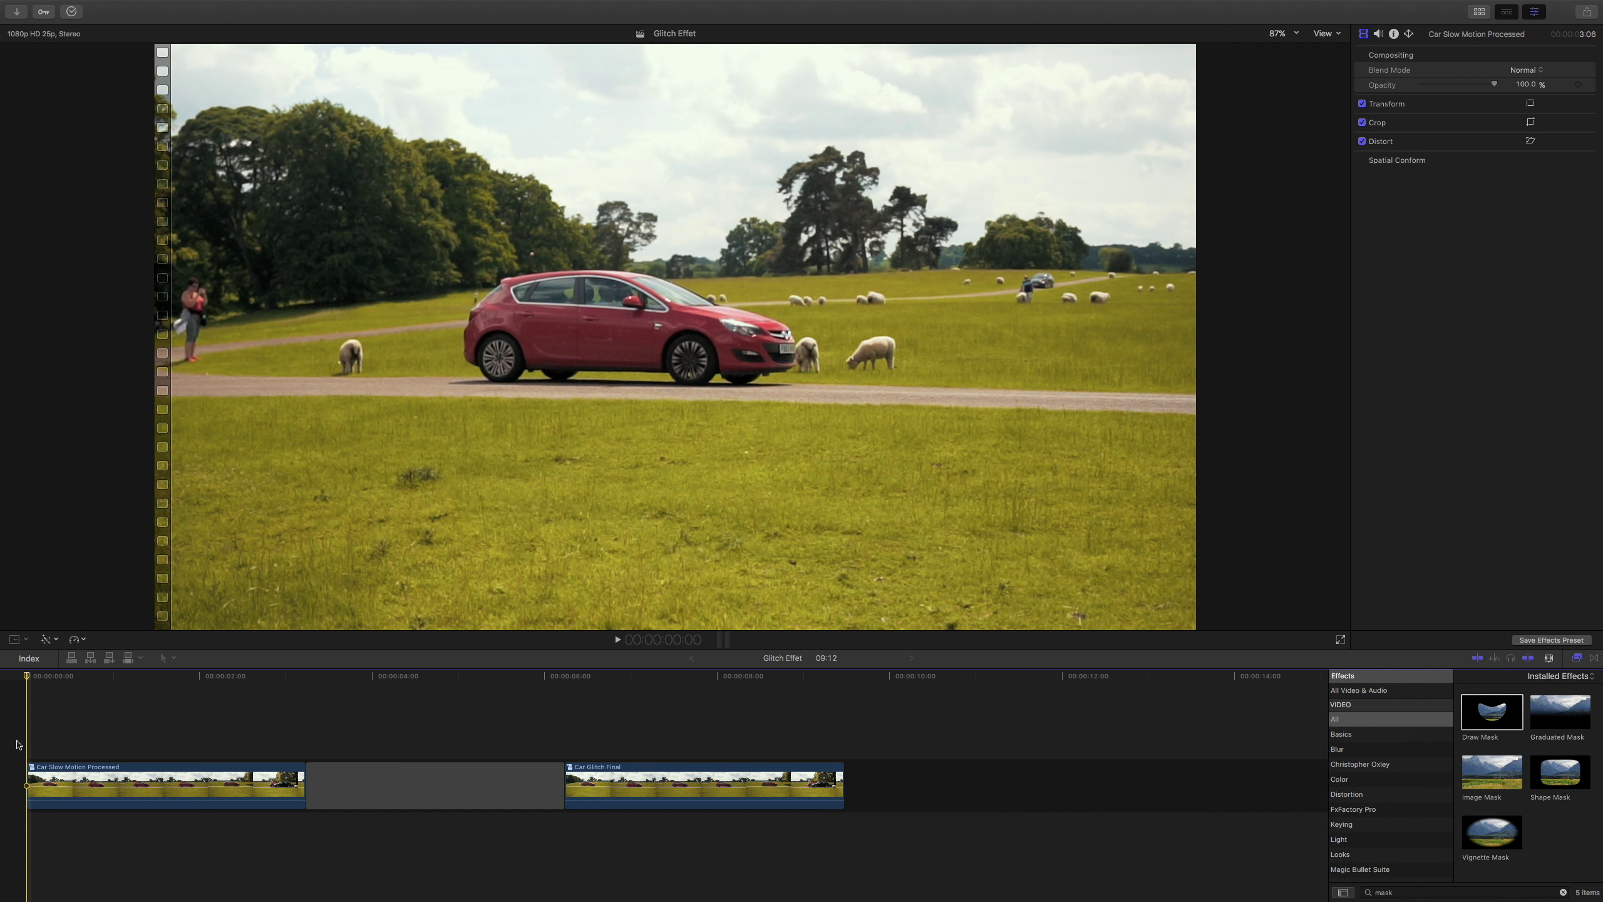
Play the Car Slow Motion Processed clip from its start and return the playhead to the beginning of the timeline
{"action": "key", "text": "space"}
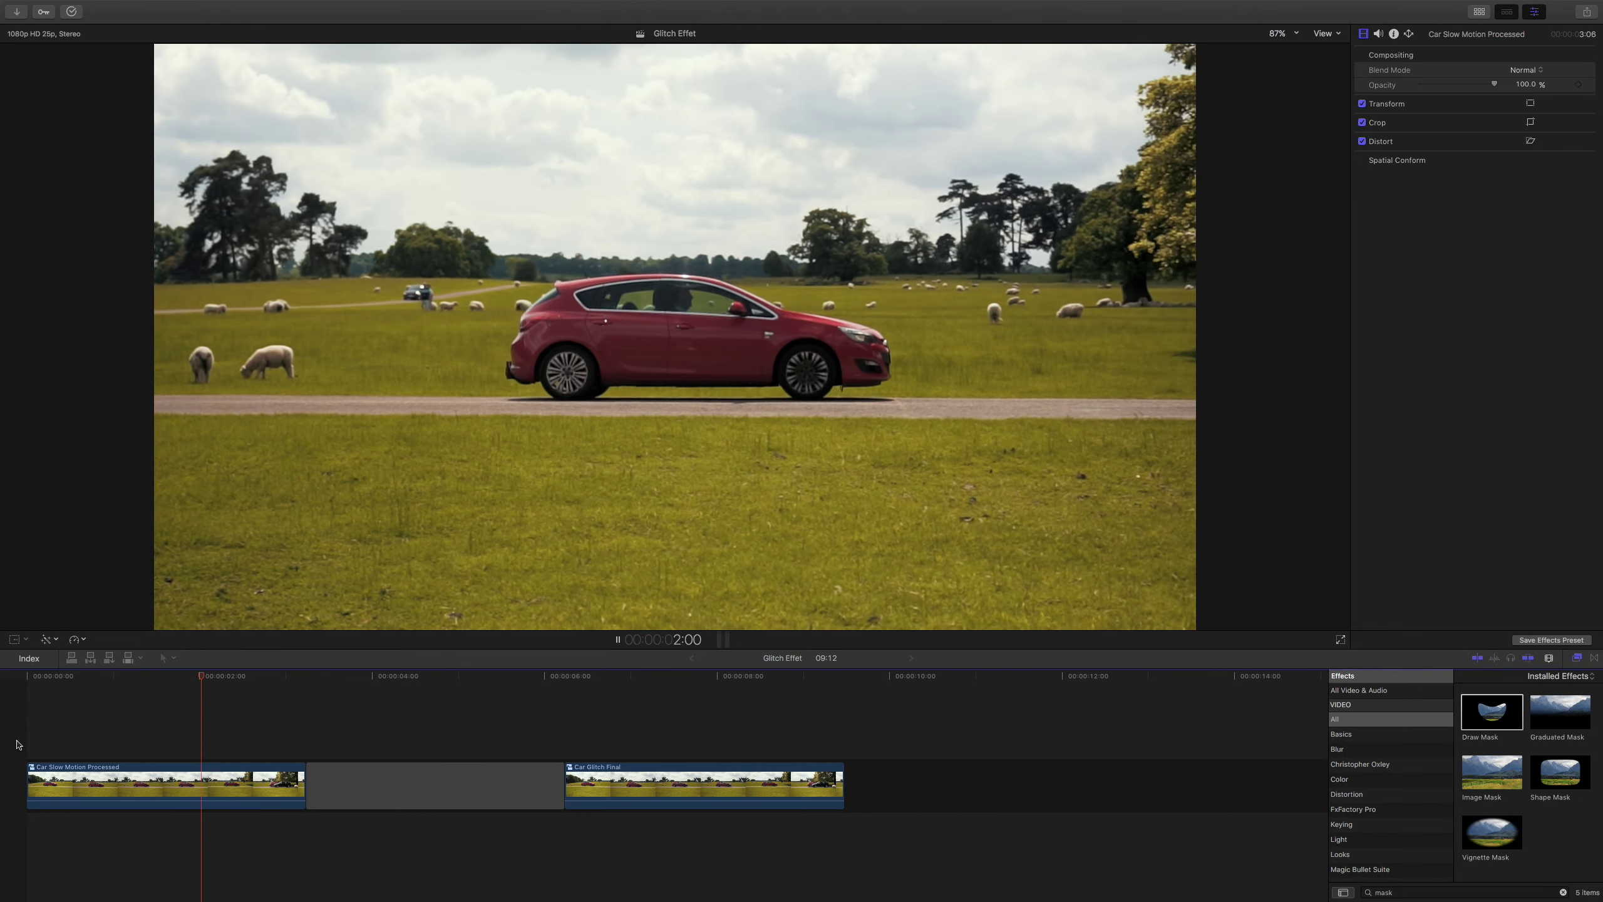
{"action": "key", "text": "space"}
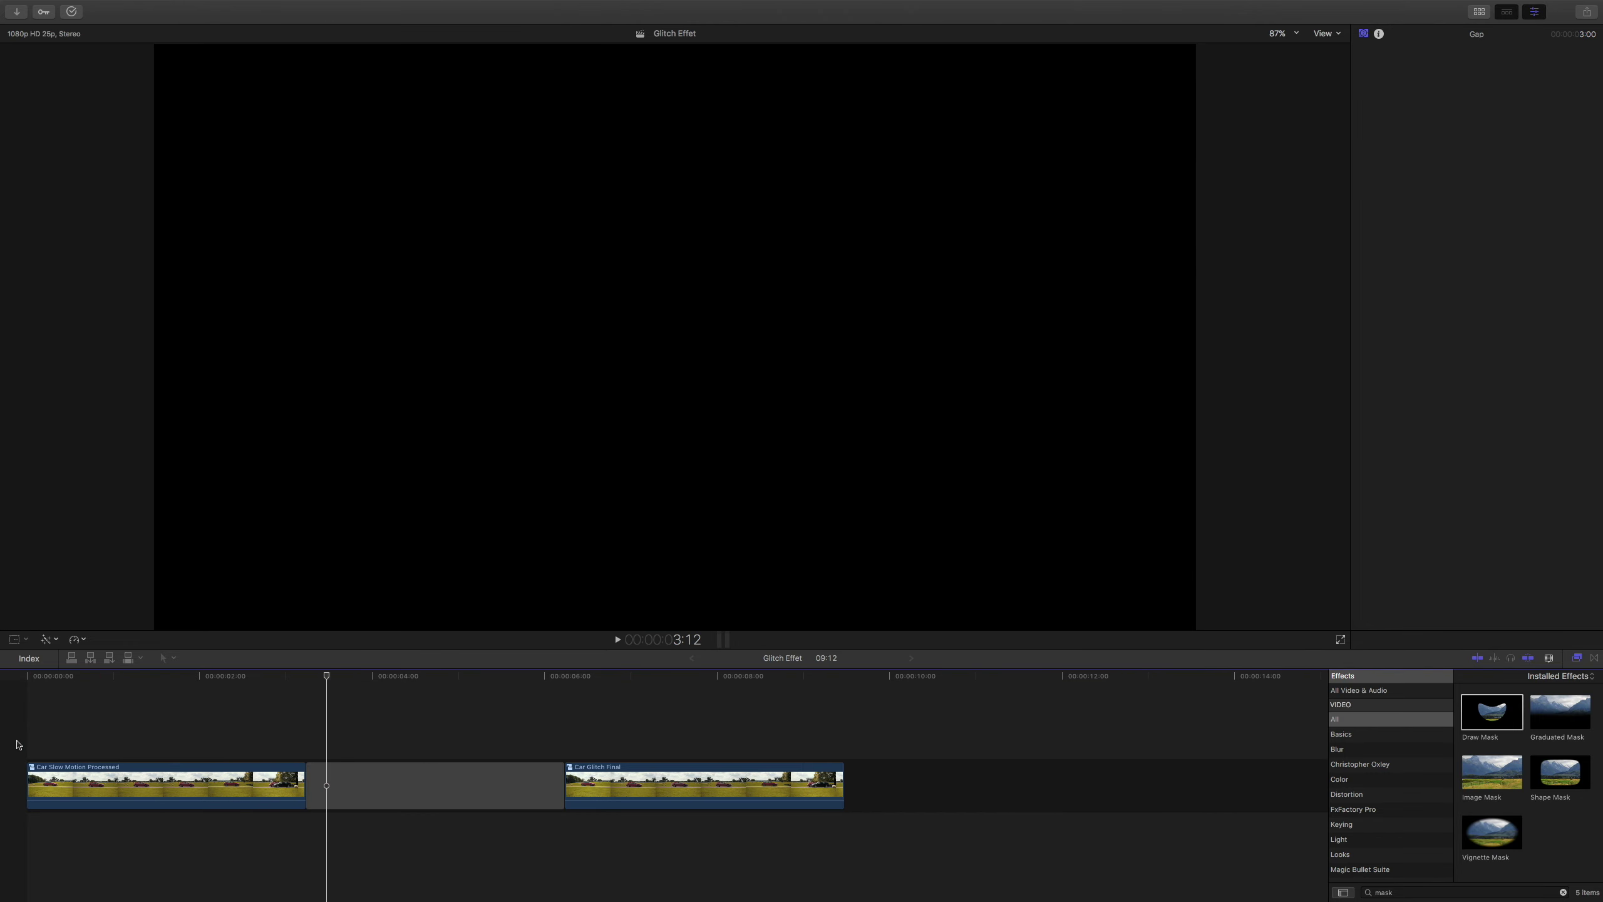
{"action": "key", "text": "Home"}
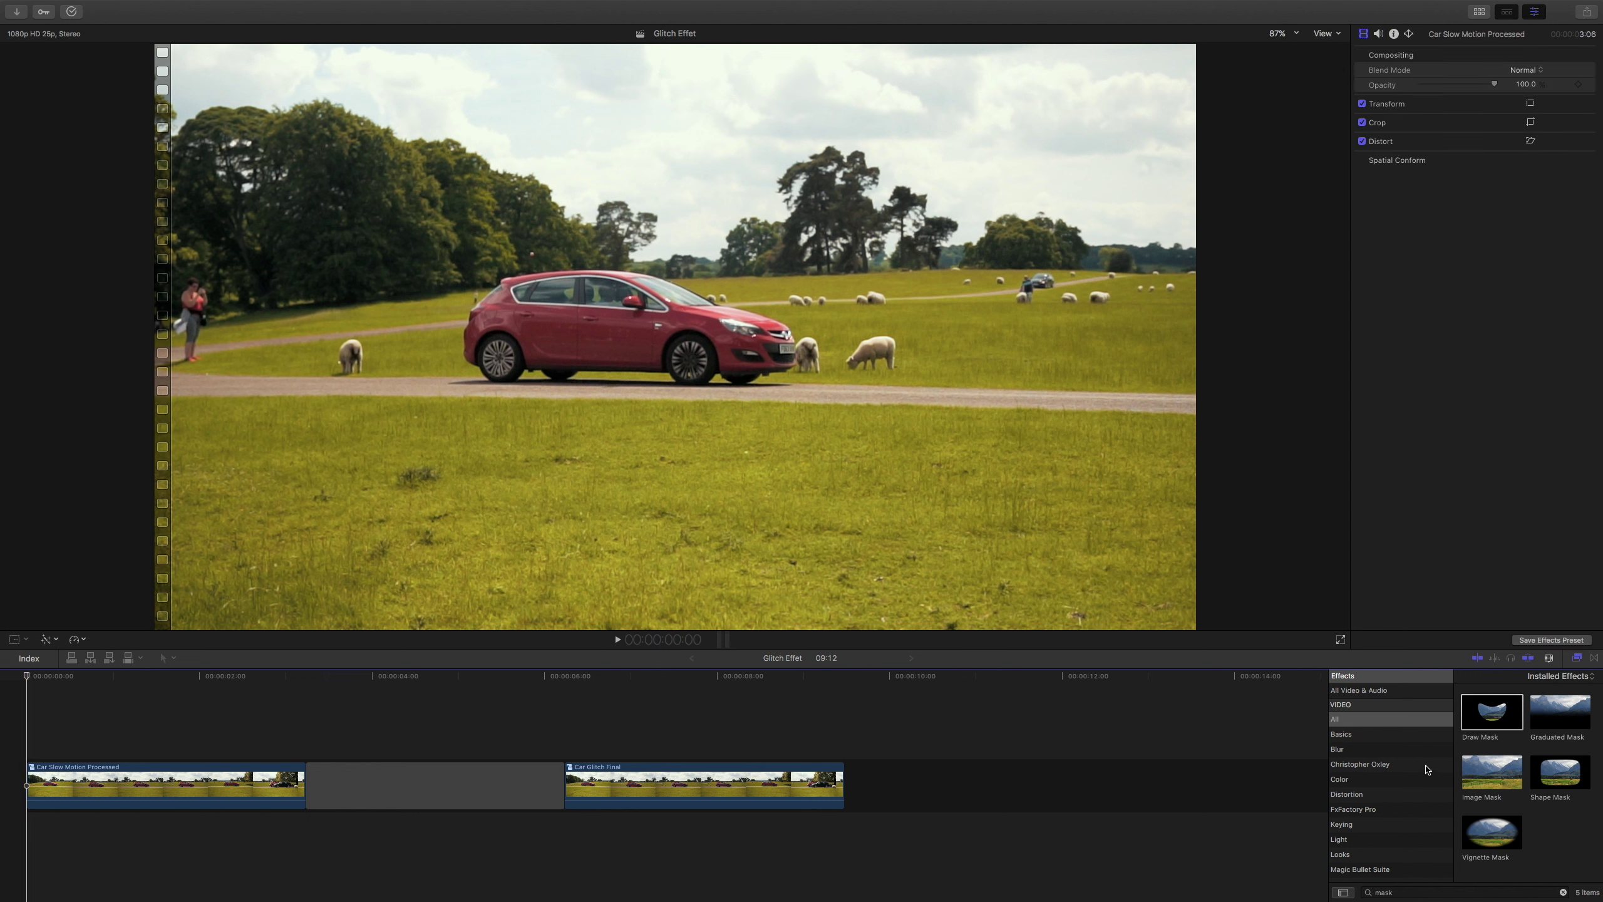
Clear the effects search and apply the CO Glitch effect to the Car Slow Motion Processed clip
{"action": "left_click", "coordinate": [1388, 764]}
{"action": "left_click", "coordinate": [1564, 891]}
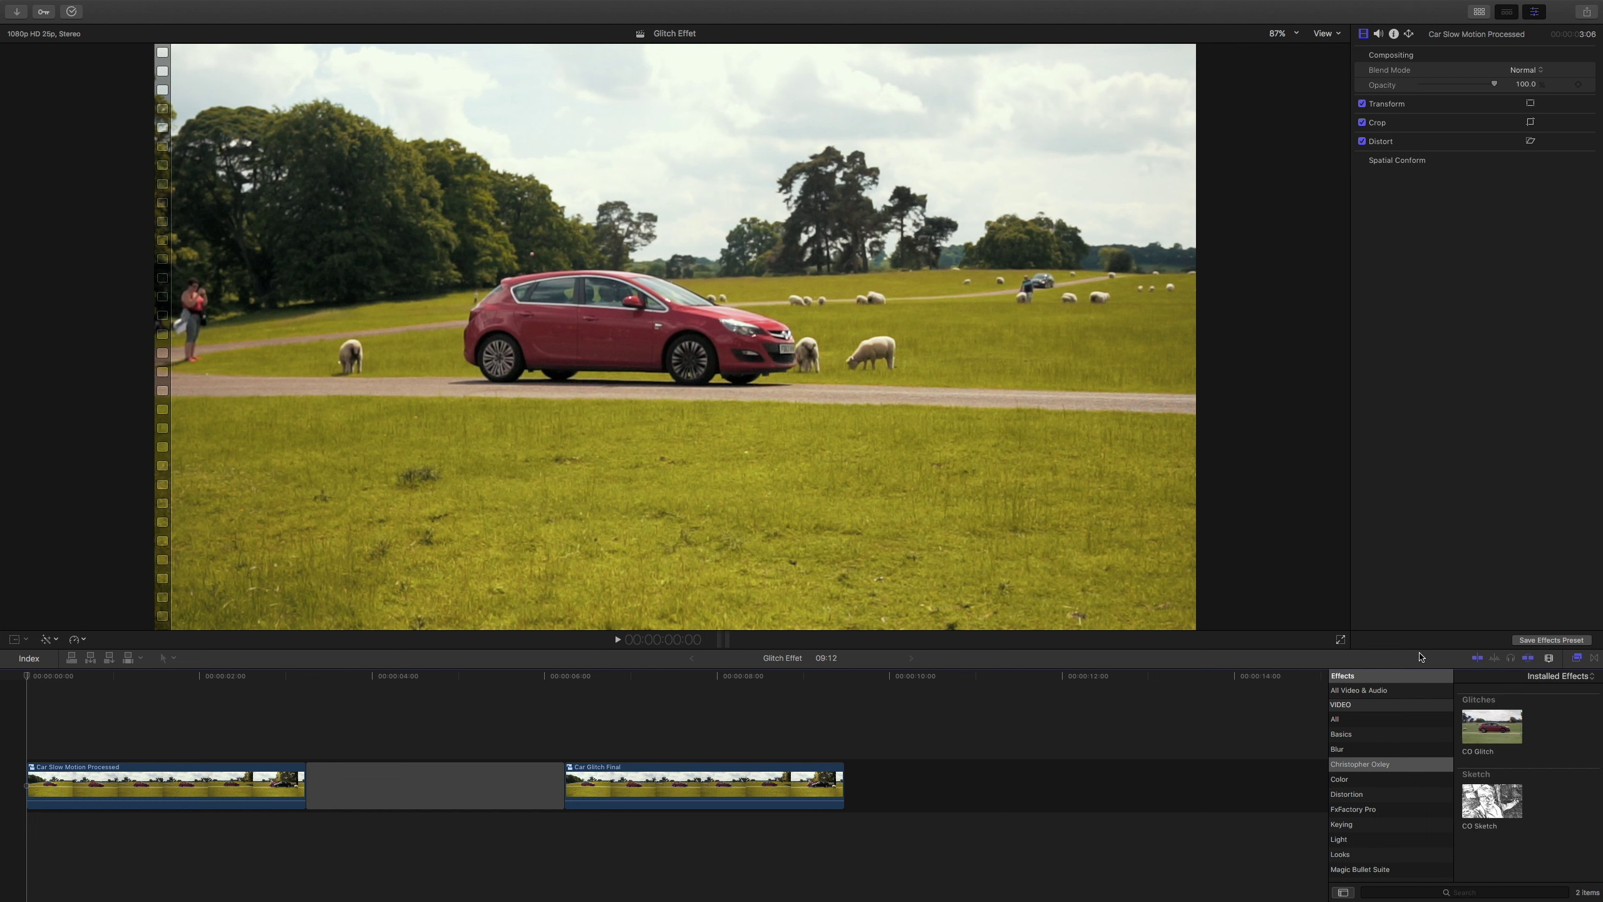
{"action": "left_click_drag", "start_coordinate": [1492, 727], "coordinate": [136, 786]}
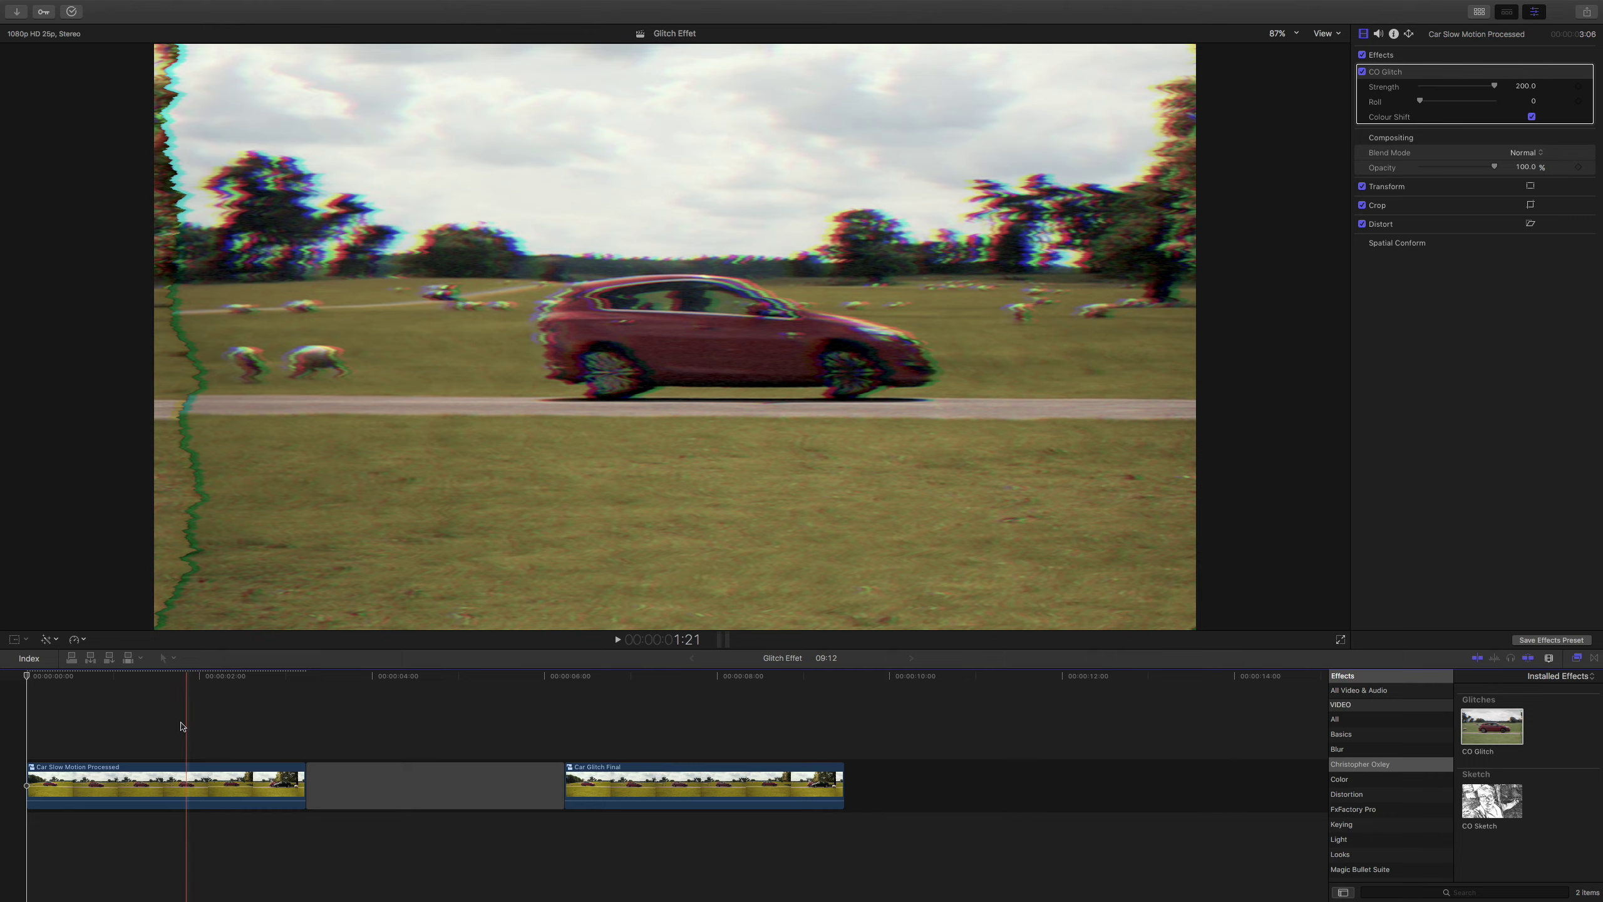
Set the CO Glitch Strength to 141 at 1:12 in the clip and compare Colour Shift off and on, leaving it enabled
{"action": "left_click", "coordinate": [155, 726]}
{"action": "mouse_move", "coordinate": [1494, 85]}
{"action": "left_mouse_down"}
{"action": "mouse_move", "coordinate": [1417, 85]}
{"action": "mouse_move", "coordinate": [1470, 85]}
{"action": "left_mouse_up"}
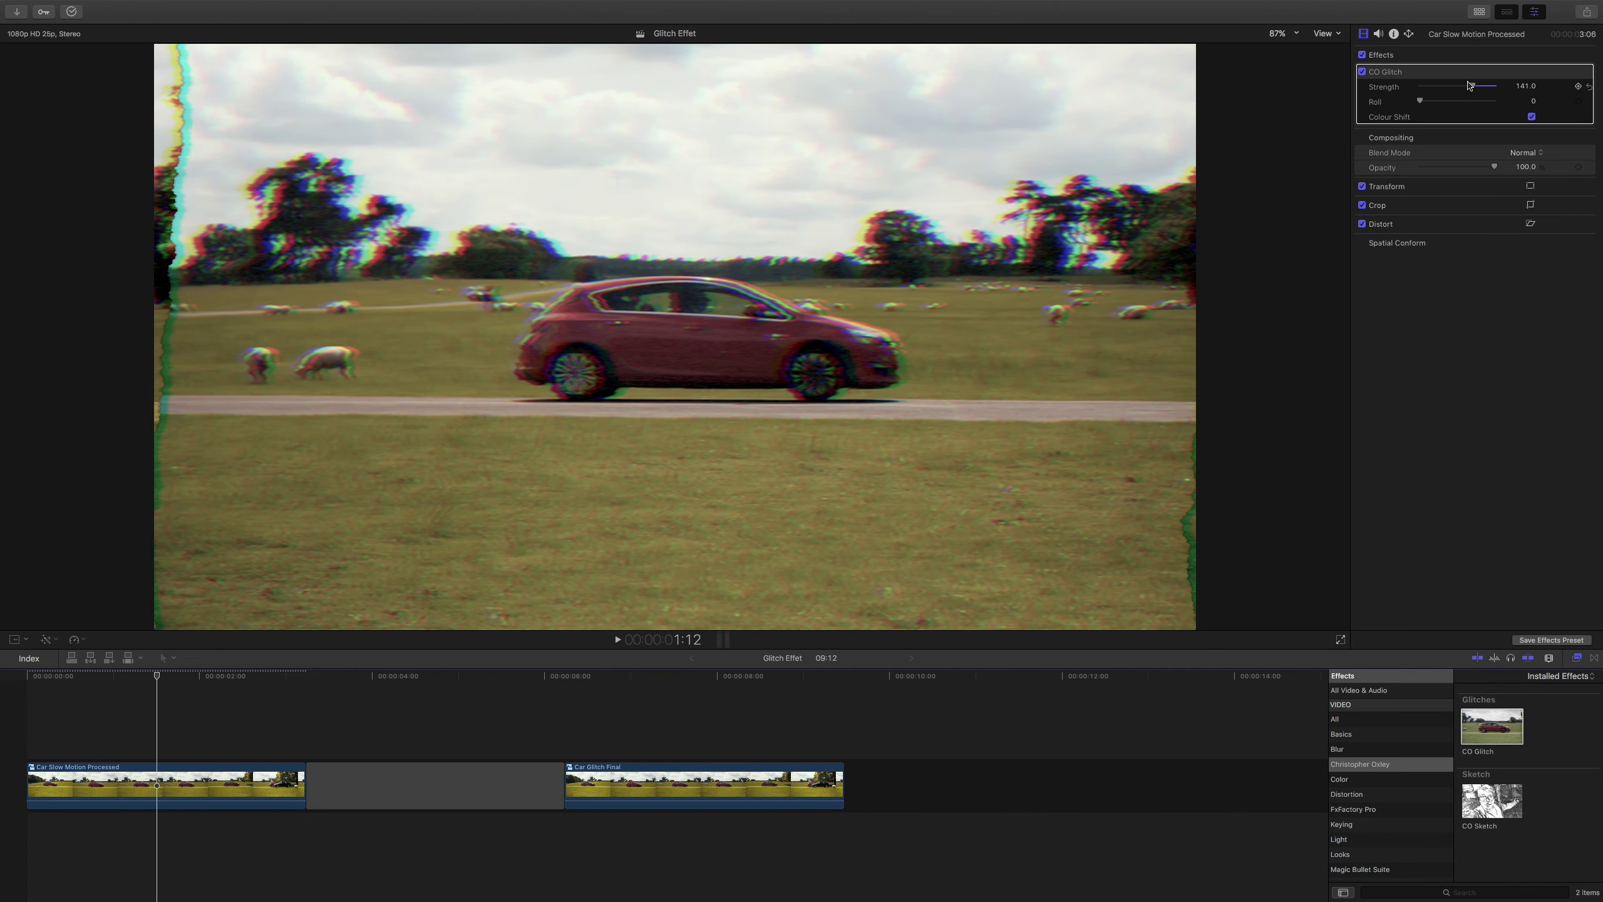
{"action": "left_click", "coordinate": [1532, 116]}
{"action": "left_click", "coordinate": [1532, 116]}
{"action": "left_click", "coordinate": [1532, 116]}
{"action": "left_click", "coordinate": [1532, 117]}
Set the CO Glitch Roll to 25 and play the glitched clip from its start
{"action": "mouse_move", "coordinate": [1420, 102]}
{"action": "left_mouse_down"}
{"action": "mouse_move", "coordinate": [1452, 99]}
{"action": "mouse_move", "coordinate": [1429, 102]}
{"action": "left_mouse_up"}
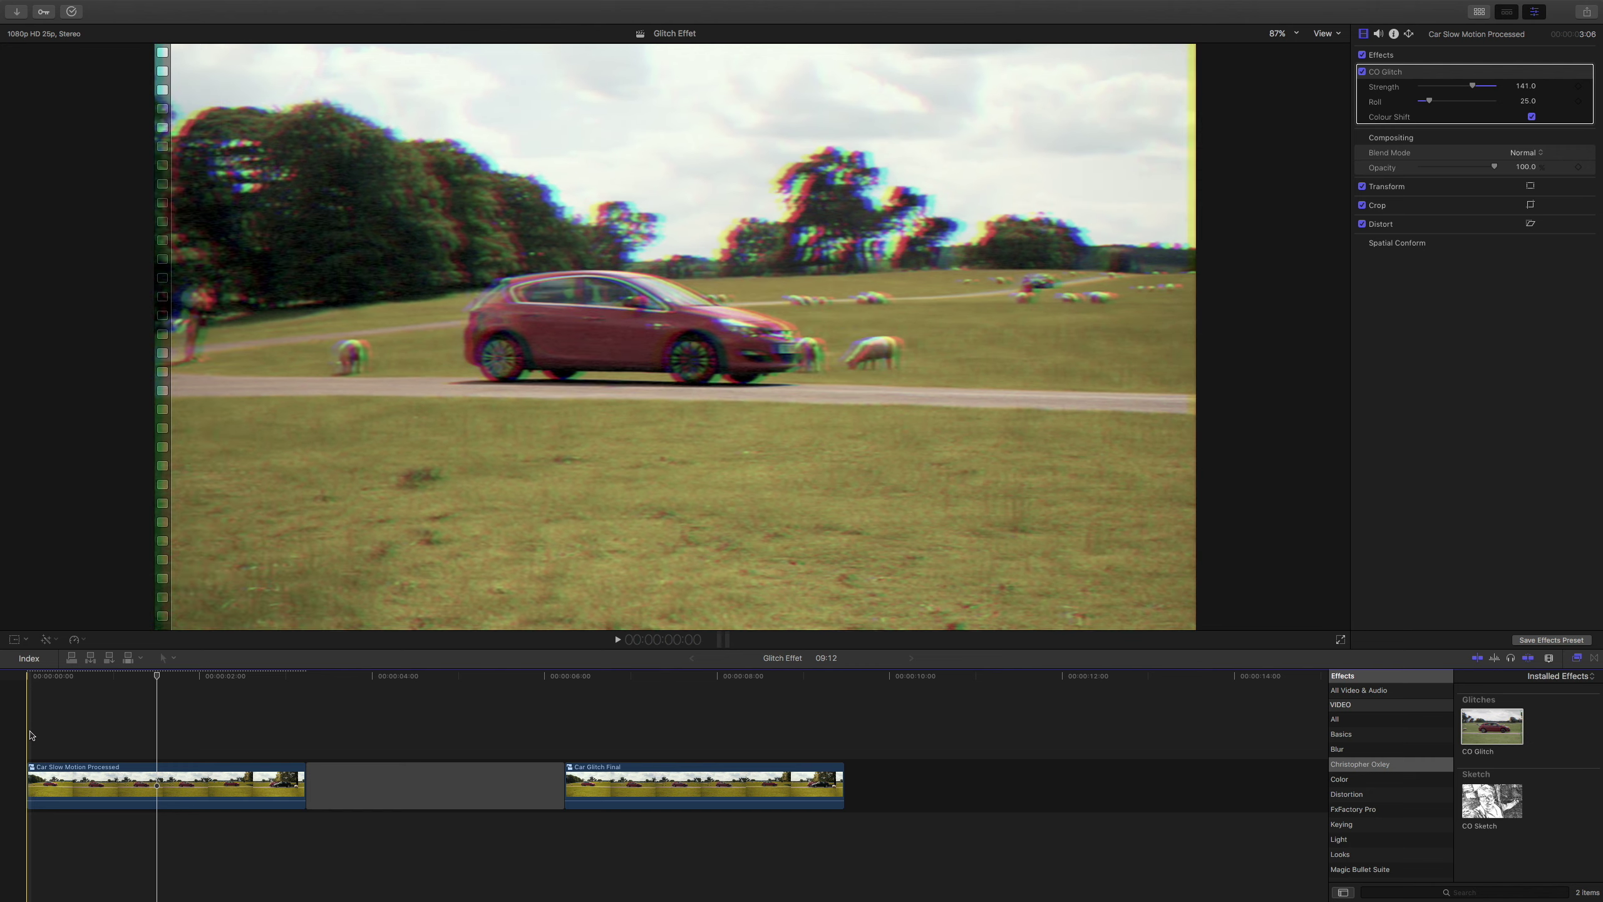
{"action": "left_click", "coordinate": [30, 735]}
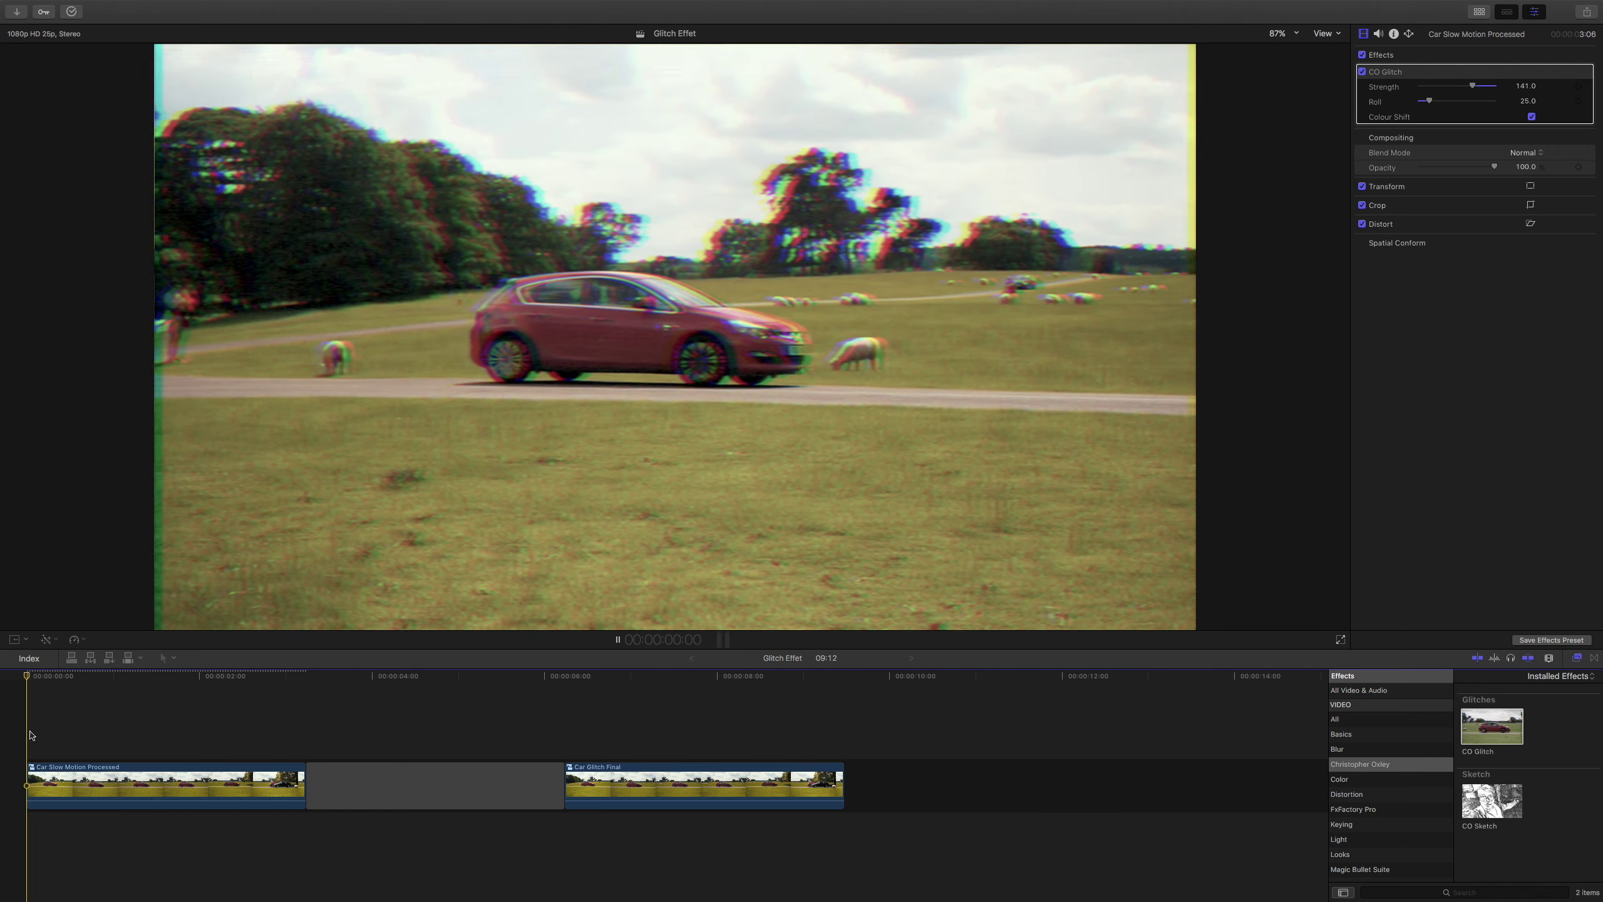
{"action": "key", "text": "space"}
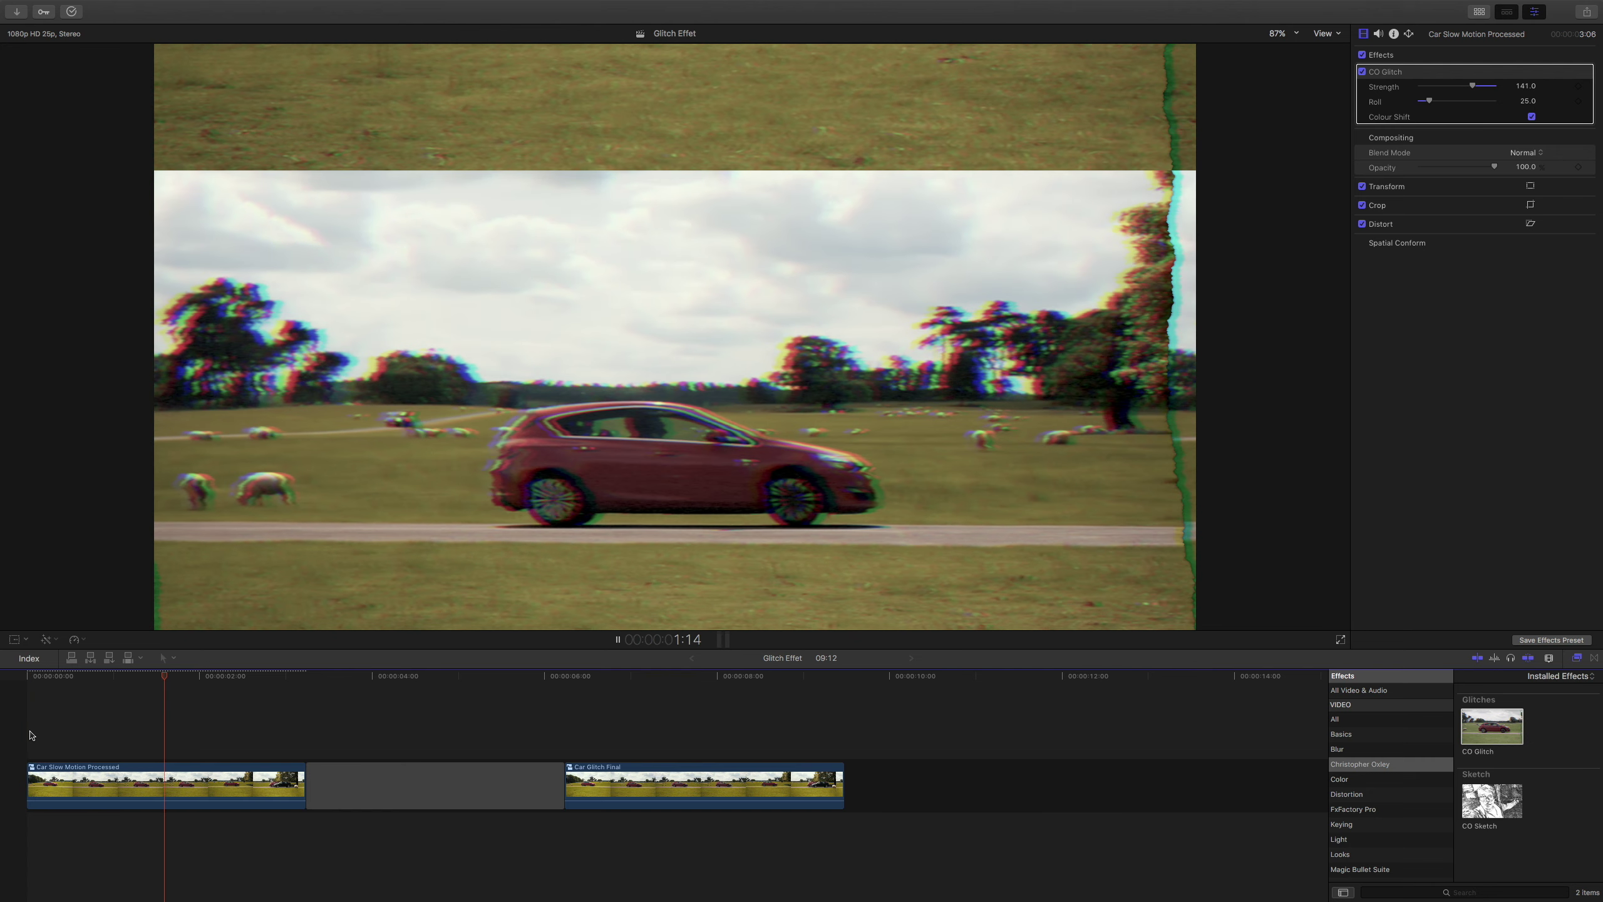
{"action": "key", "text": "space"}
{"action": "key", "text": "space"}
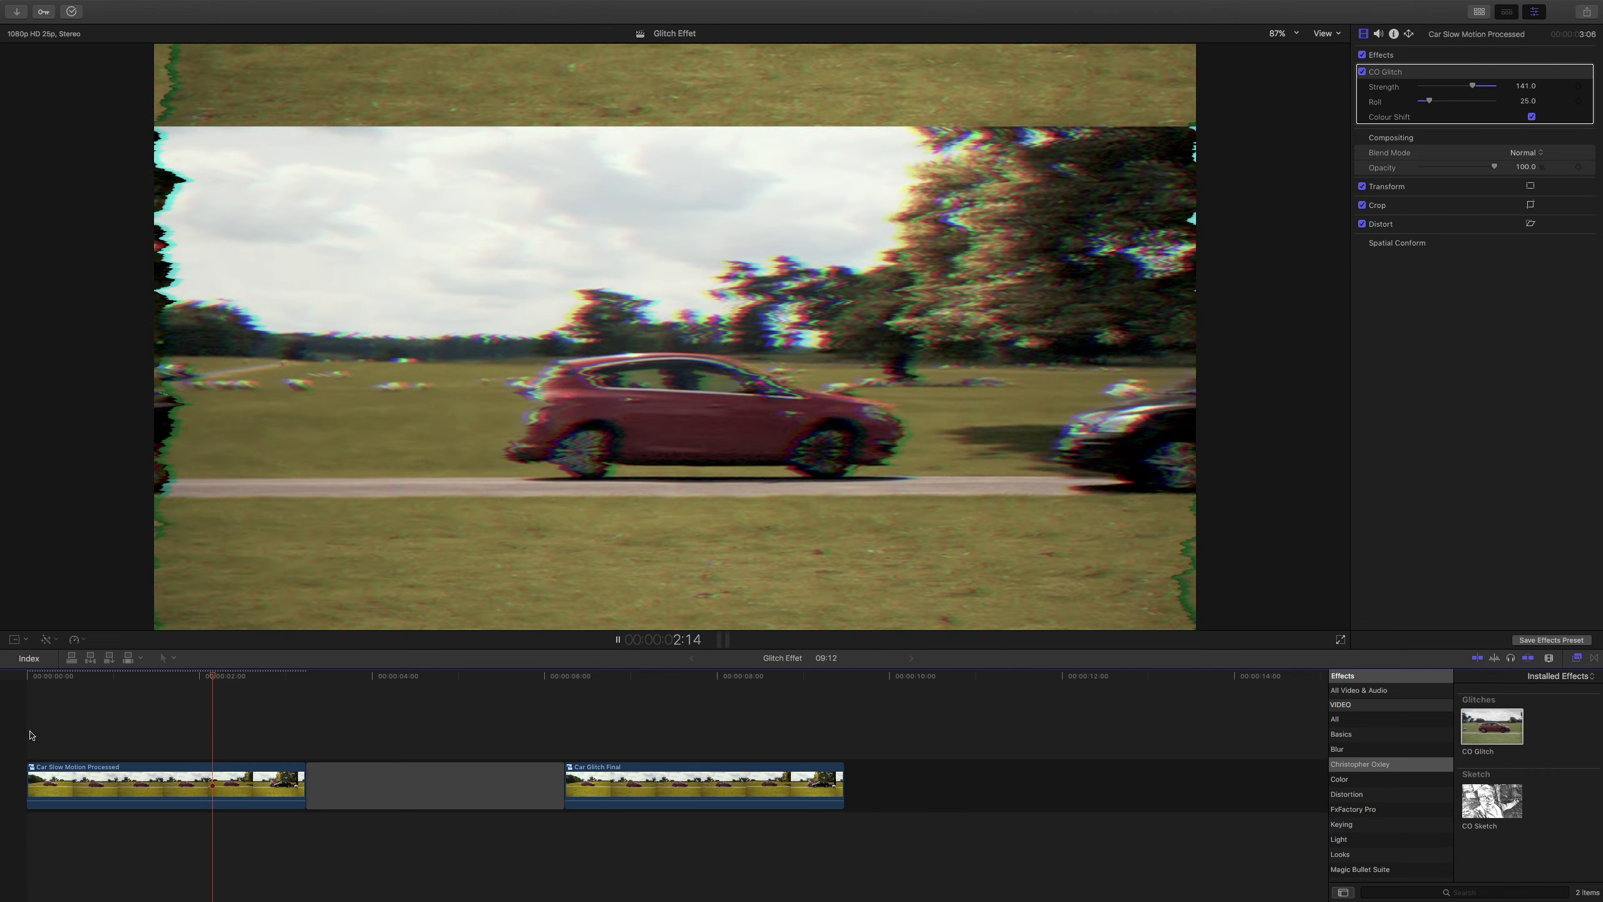
{"action": "key", "text": "space"}
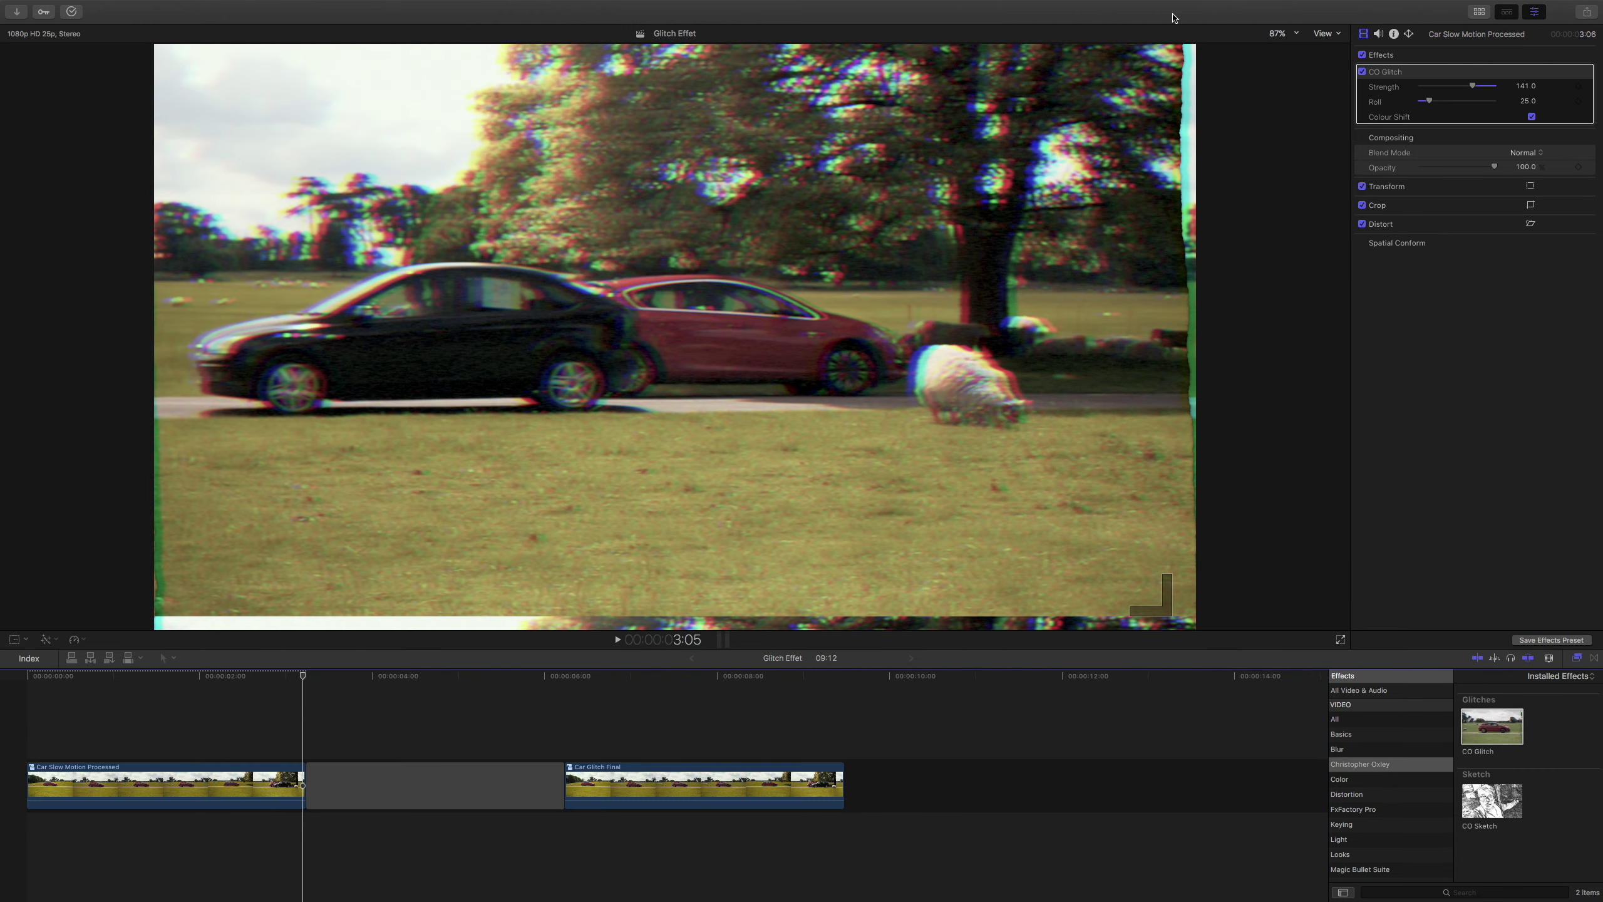
Set the CO Glitch Roll to 200 and play the clip from its start
{"action": "left_click_drag", "start_coordinate": [1429, 102], "coordinate": [1568, 104]}
{"action": "left_click", "coordinate": [27, 720]}
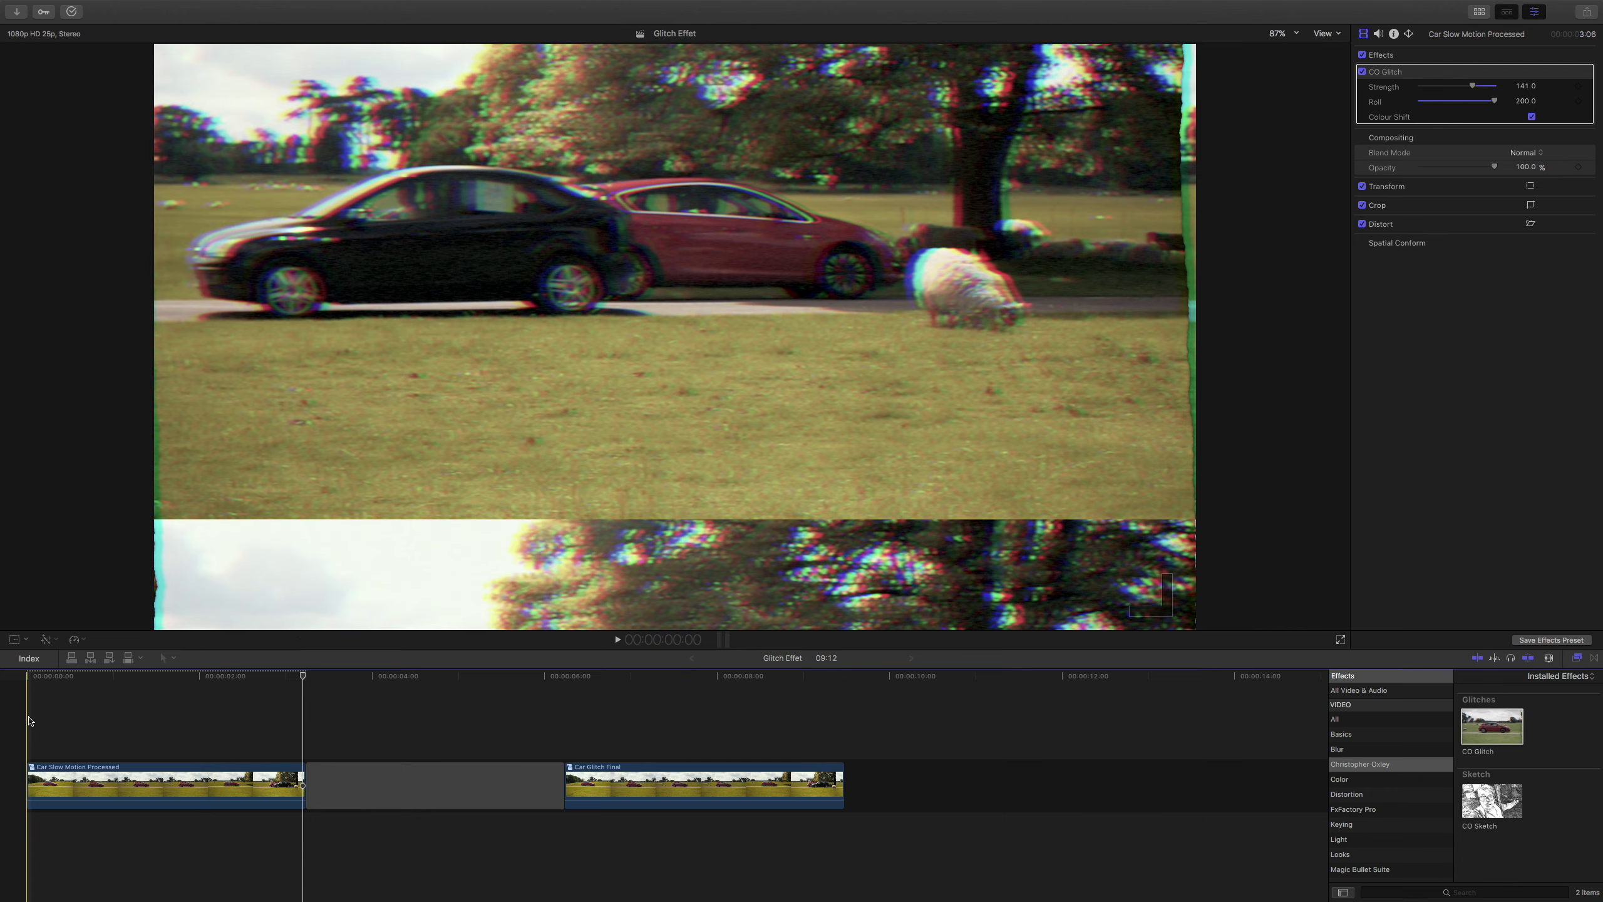
{"action": "key", "text": "space"}
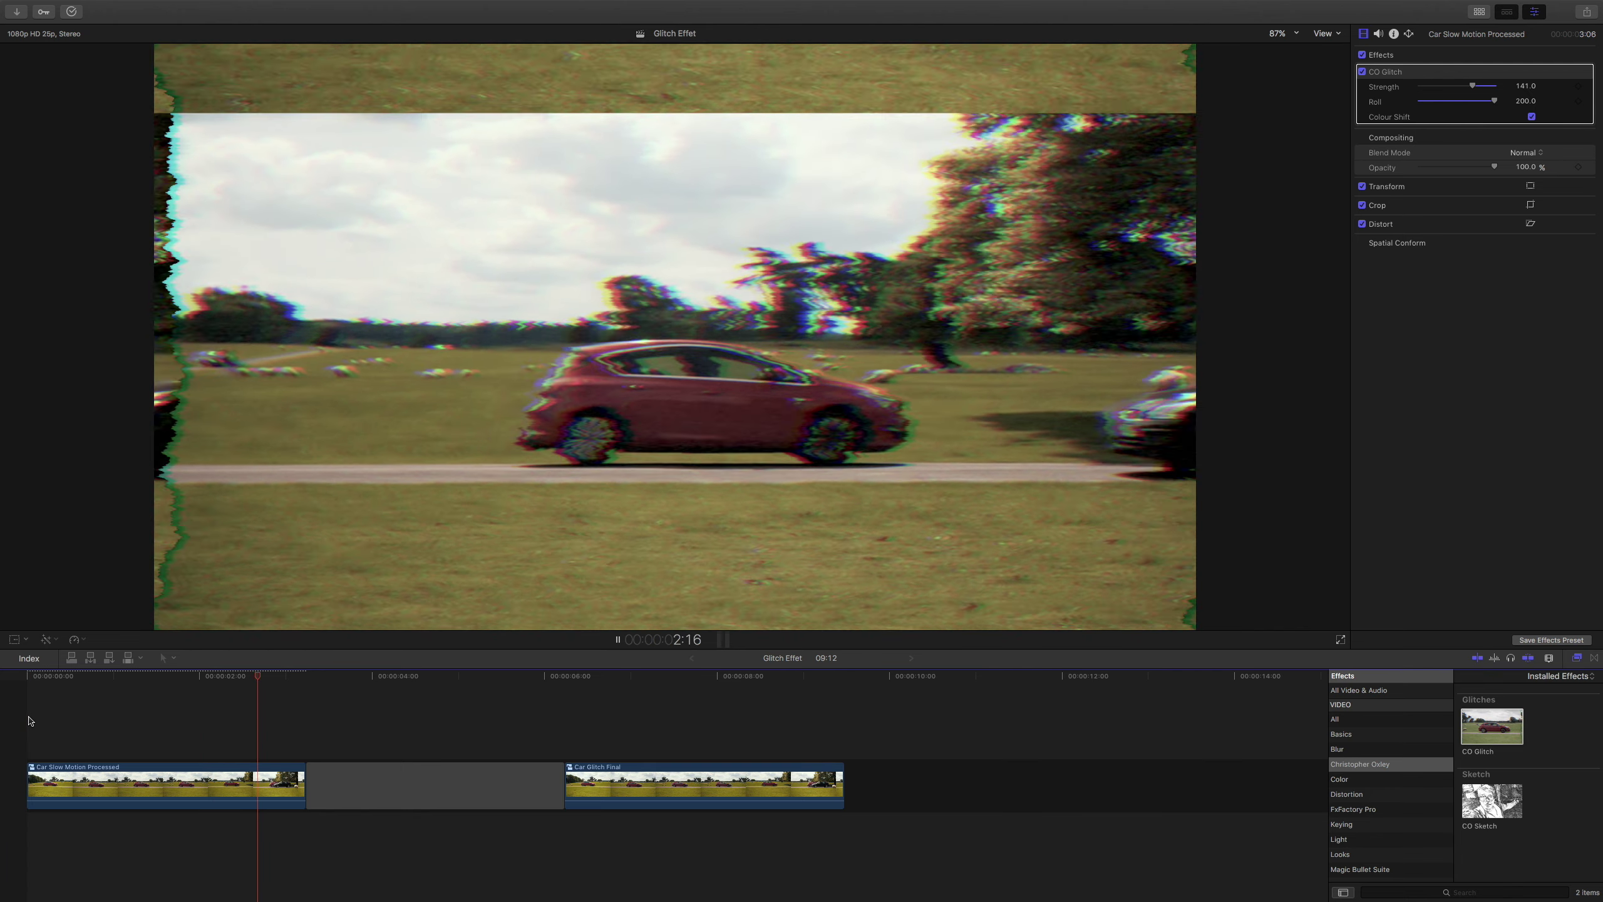
{"action": "key", "text": "space"}
Search all video effects for "bad" and apply the Bad TV effect to the Car Slow Motion Processed clip
{"action": "left_click", "coordinate": [162, 736]}
{"action": "left_click", "coordinate": [162, 780]}
{"action": "left_click", "coordinate": [154, 741]}
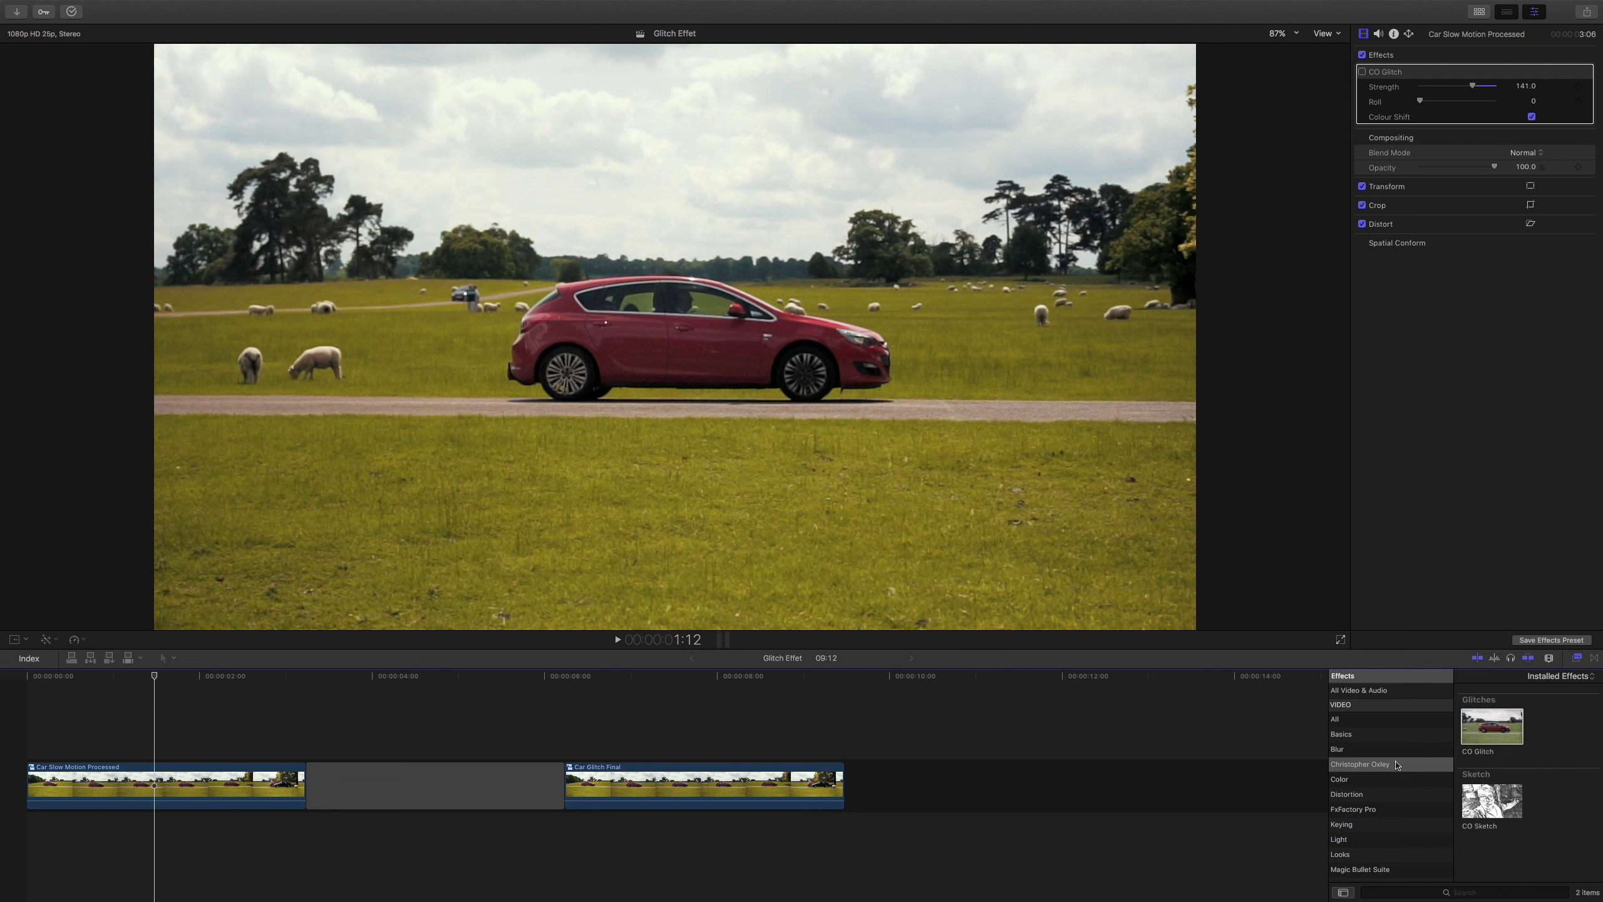
{"action": "left_click", "coordinate": [1418, 891]}
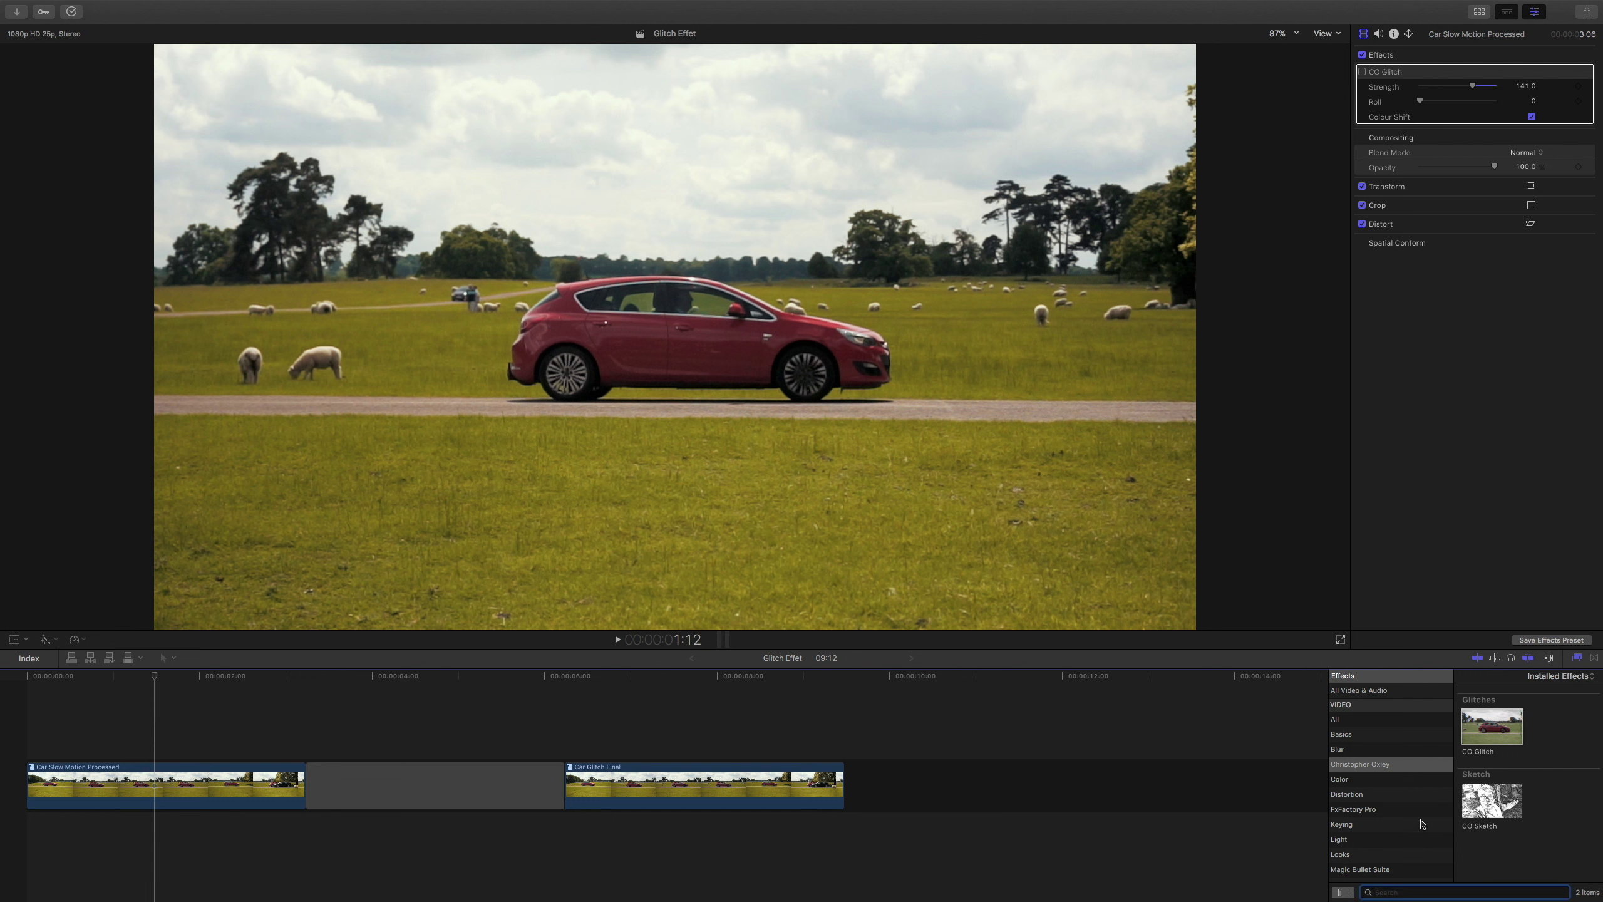
{"action": "left_click", "coordinate": [1389, 723]}
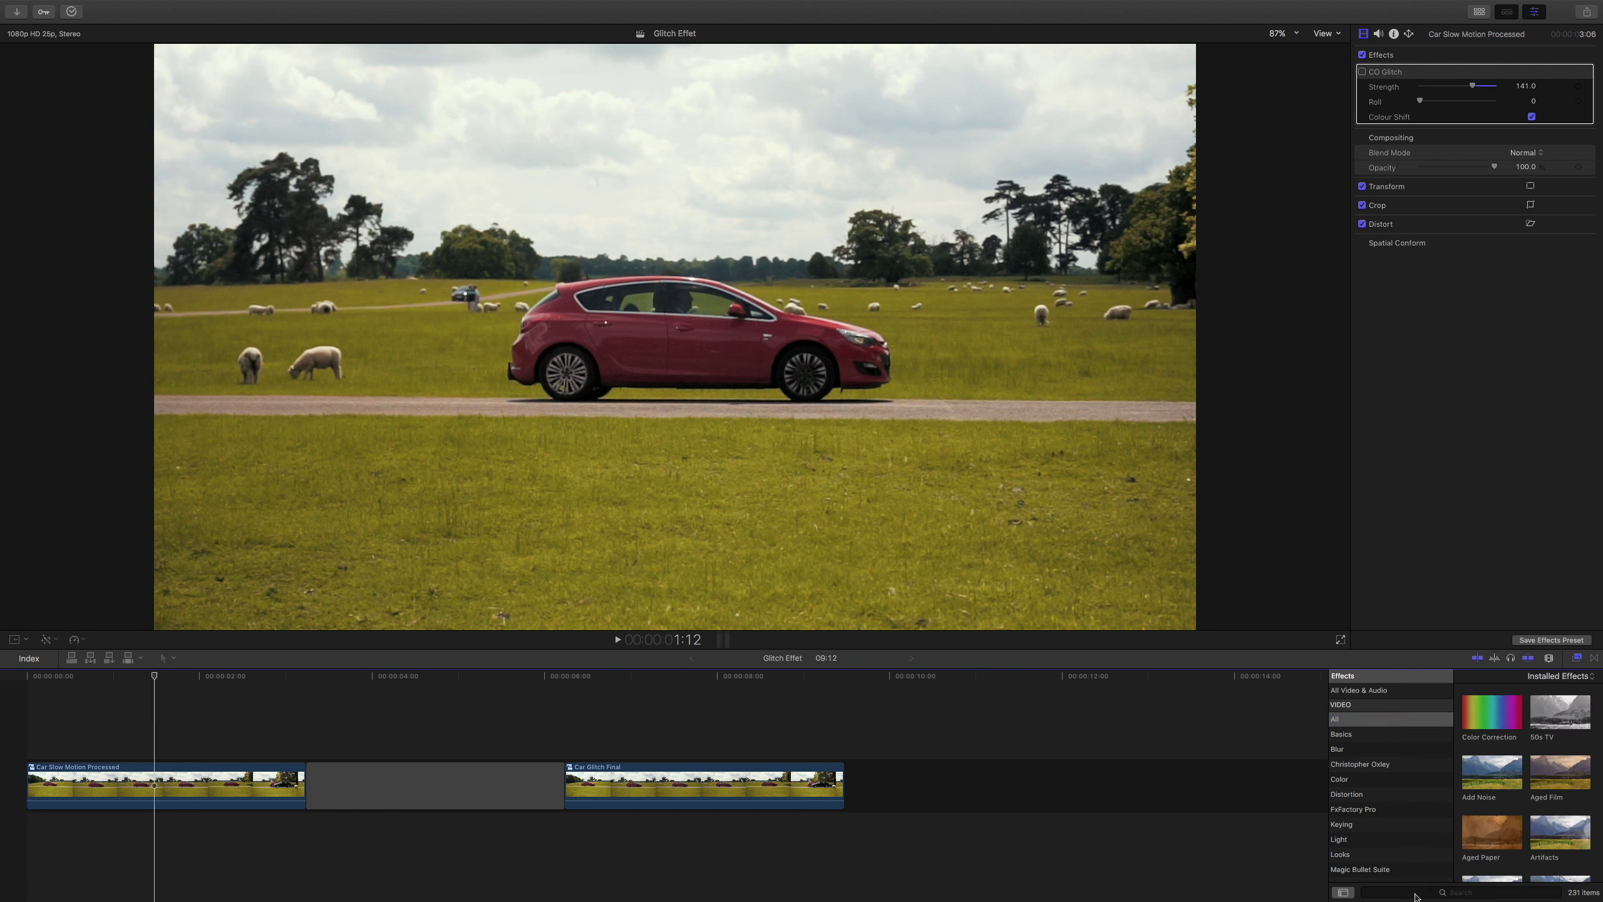
{"action": "type", "text": "bad"}
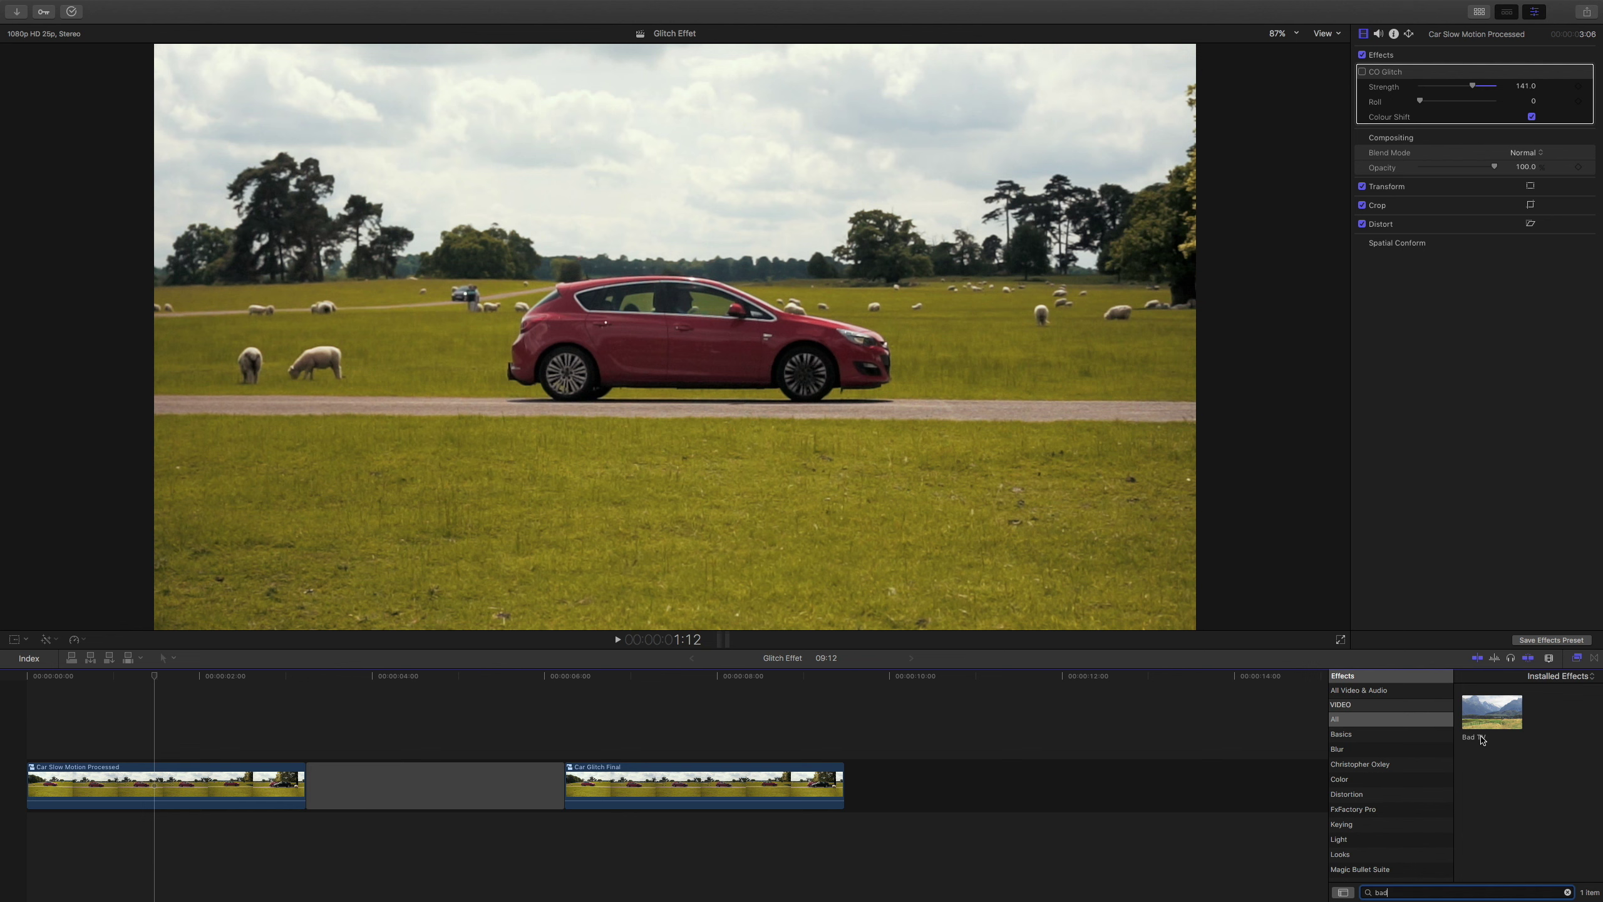
{"action": "left_click_drag", "start_coordinate": [1499, 727], "coordinate": [147, 780]}
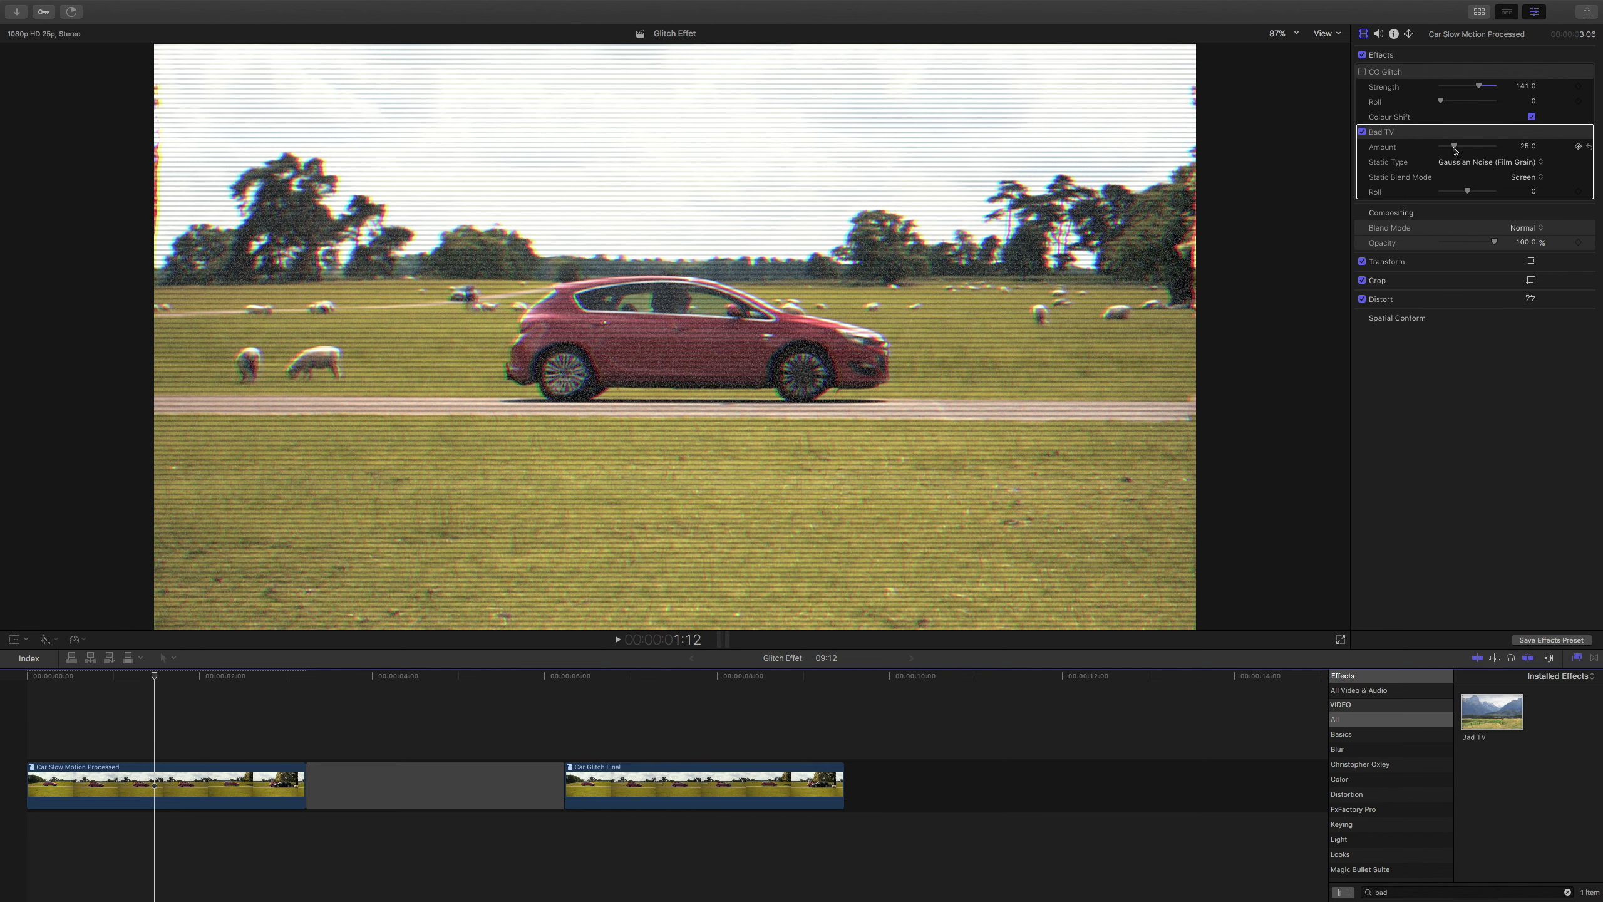
Set the Bad TV Amount to 100 and Roll to 58, and play the clip from its start
{"action": "left_click_drag", "start_coordinate": [1454, 150], "coordinate": [1505, 148]}
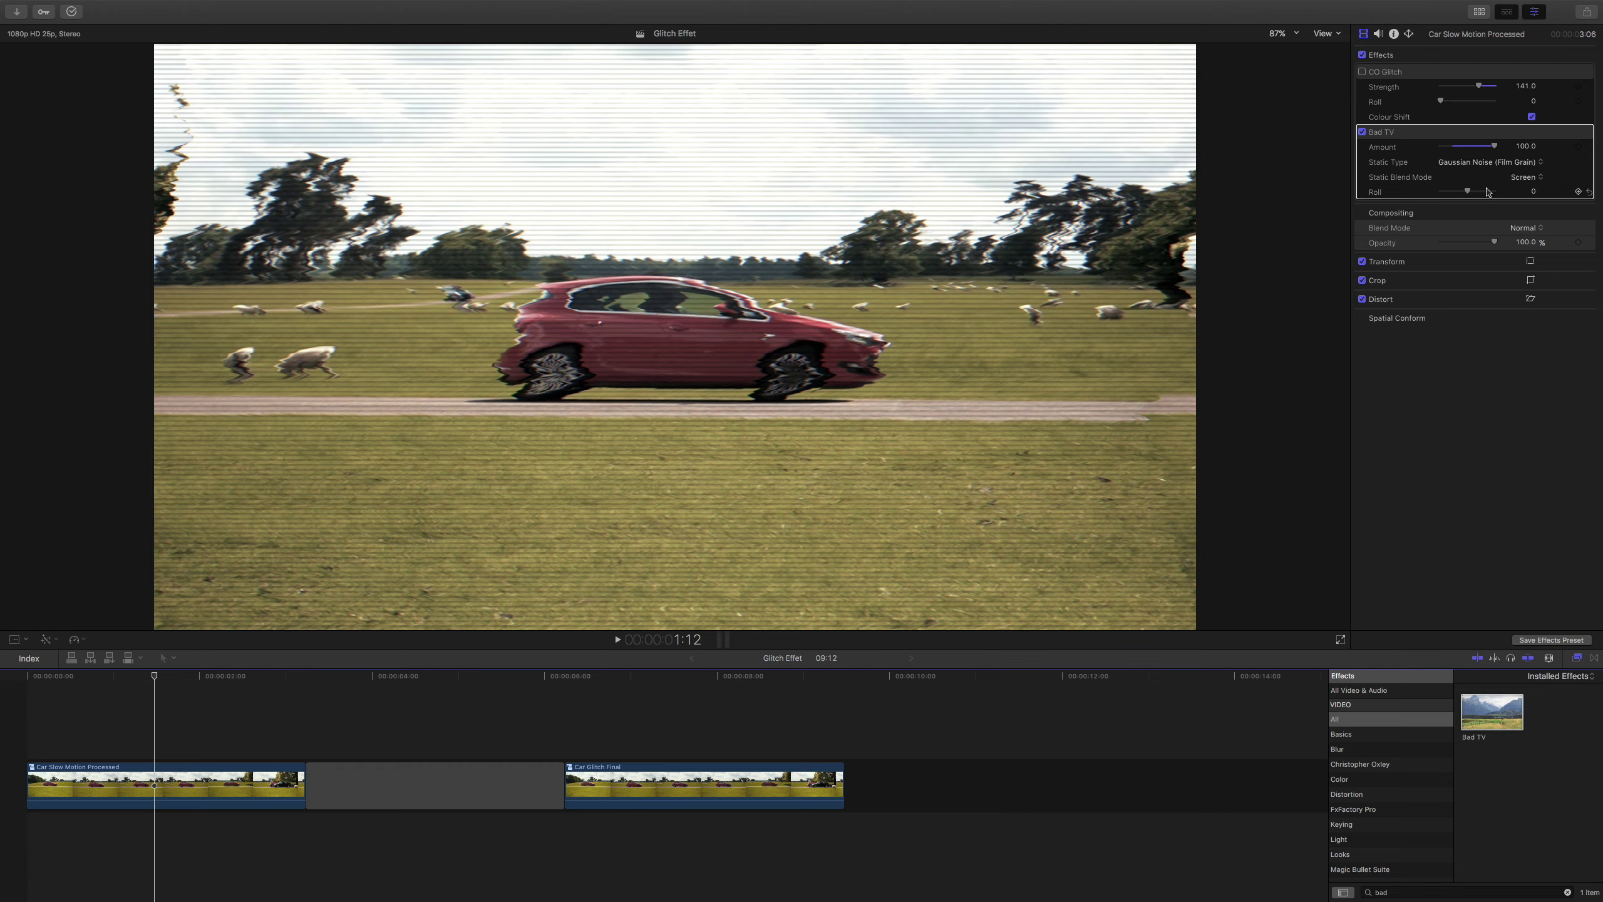
{"action": "left_click_drag", "start_coordinate": [1467, 192], "coordinate": [1482, 193]}
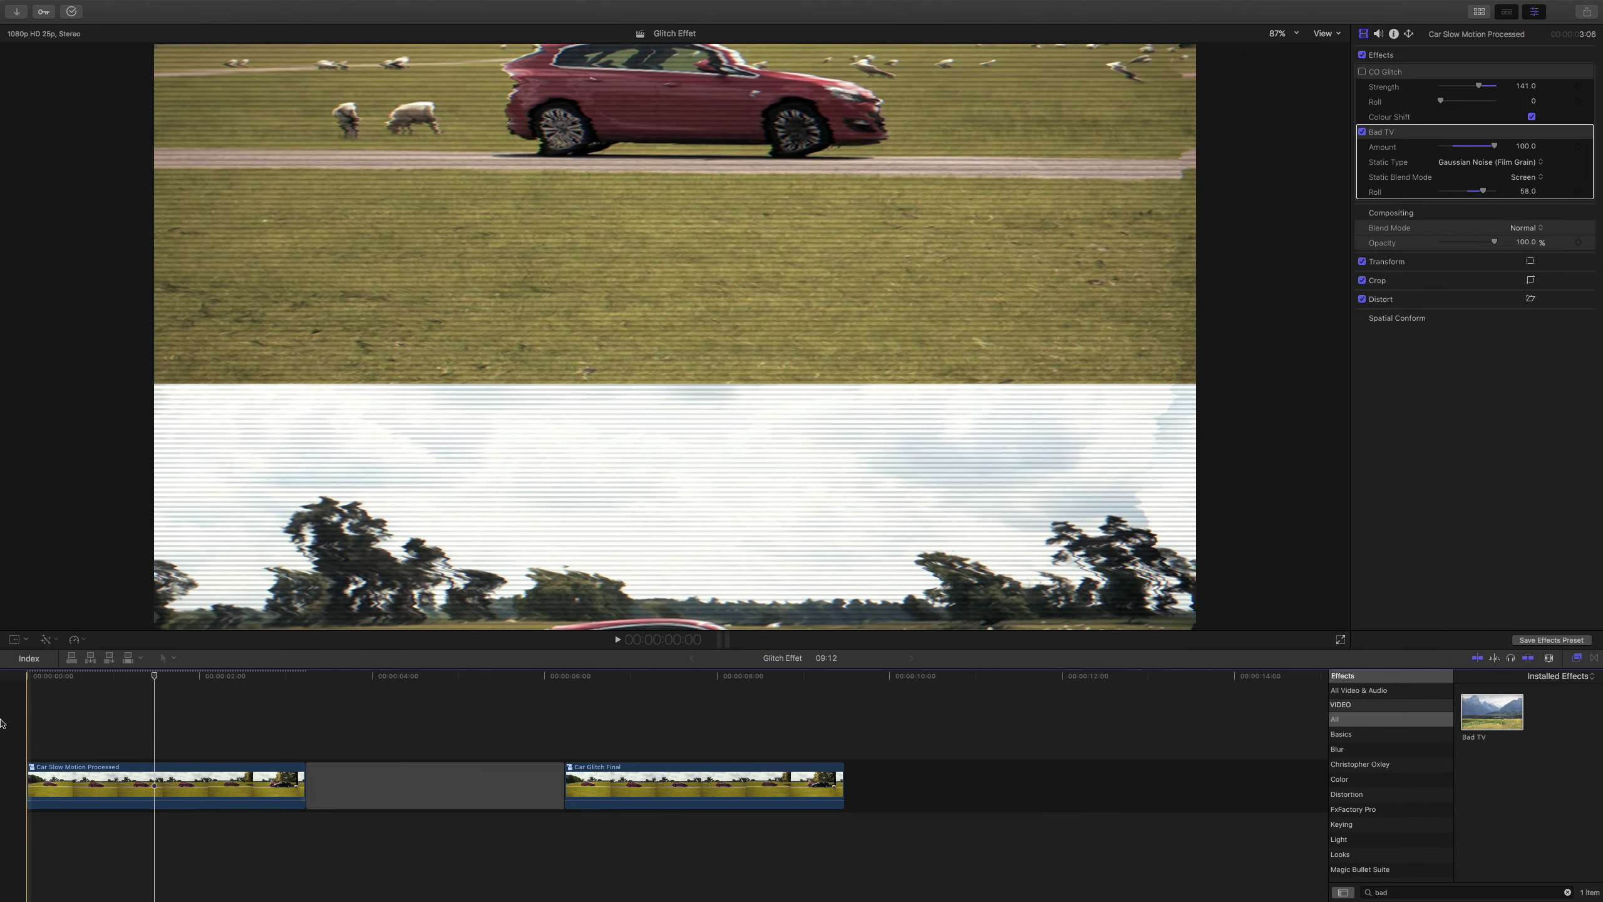
{"action": "left_click", "coordinate": [31, 725]}
{"action": "key", "text": "space"}
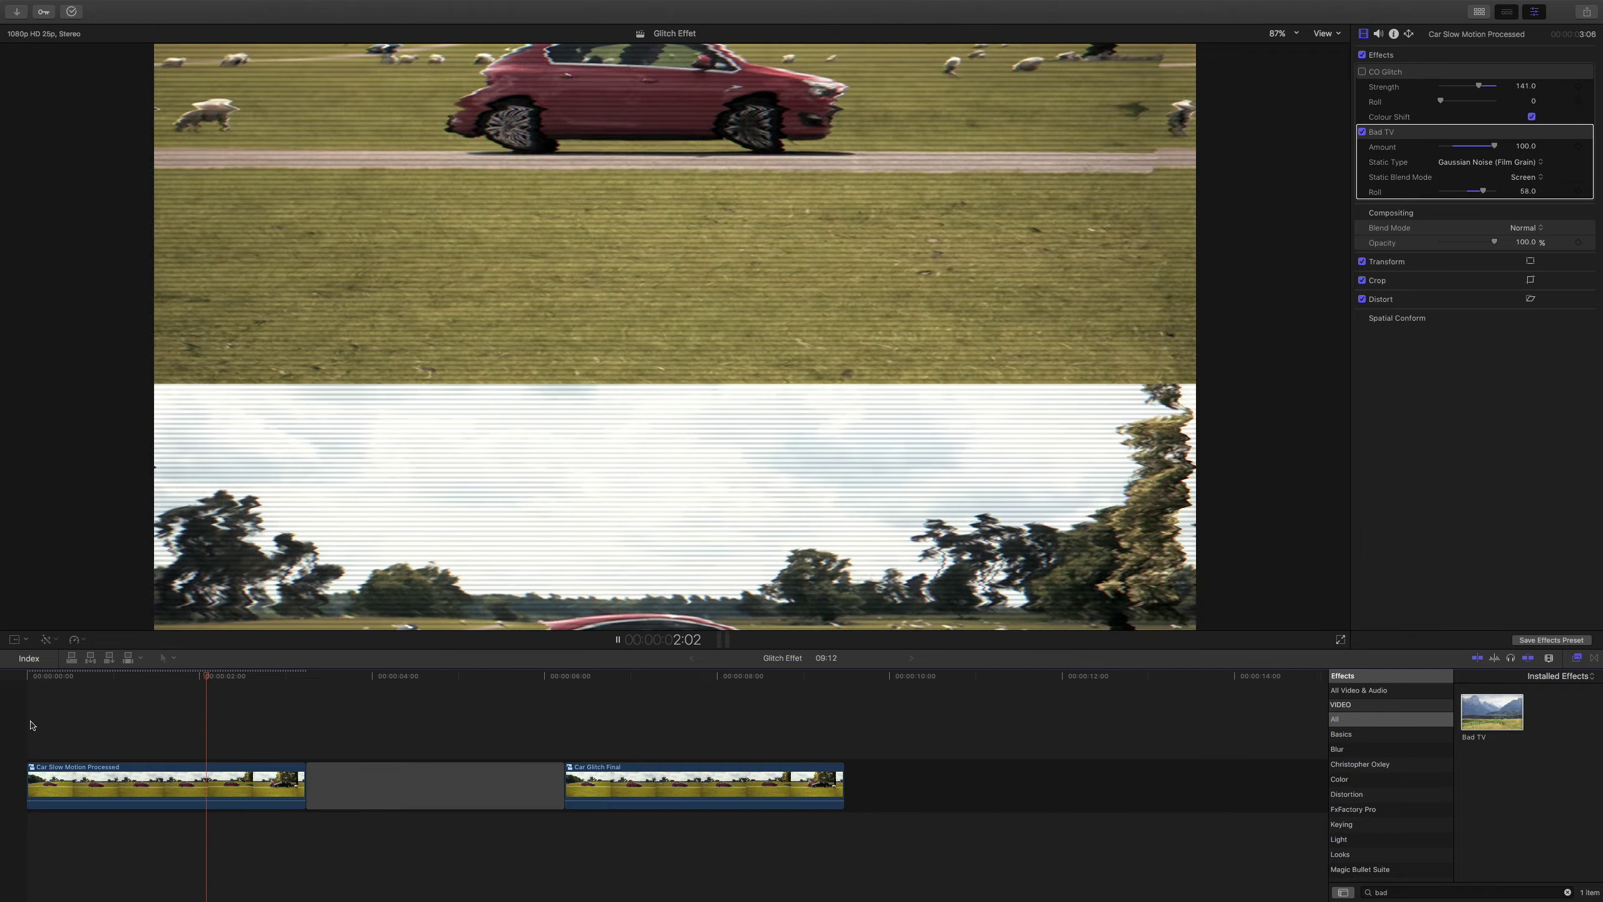
{"action": "key", "text": "space"}
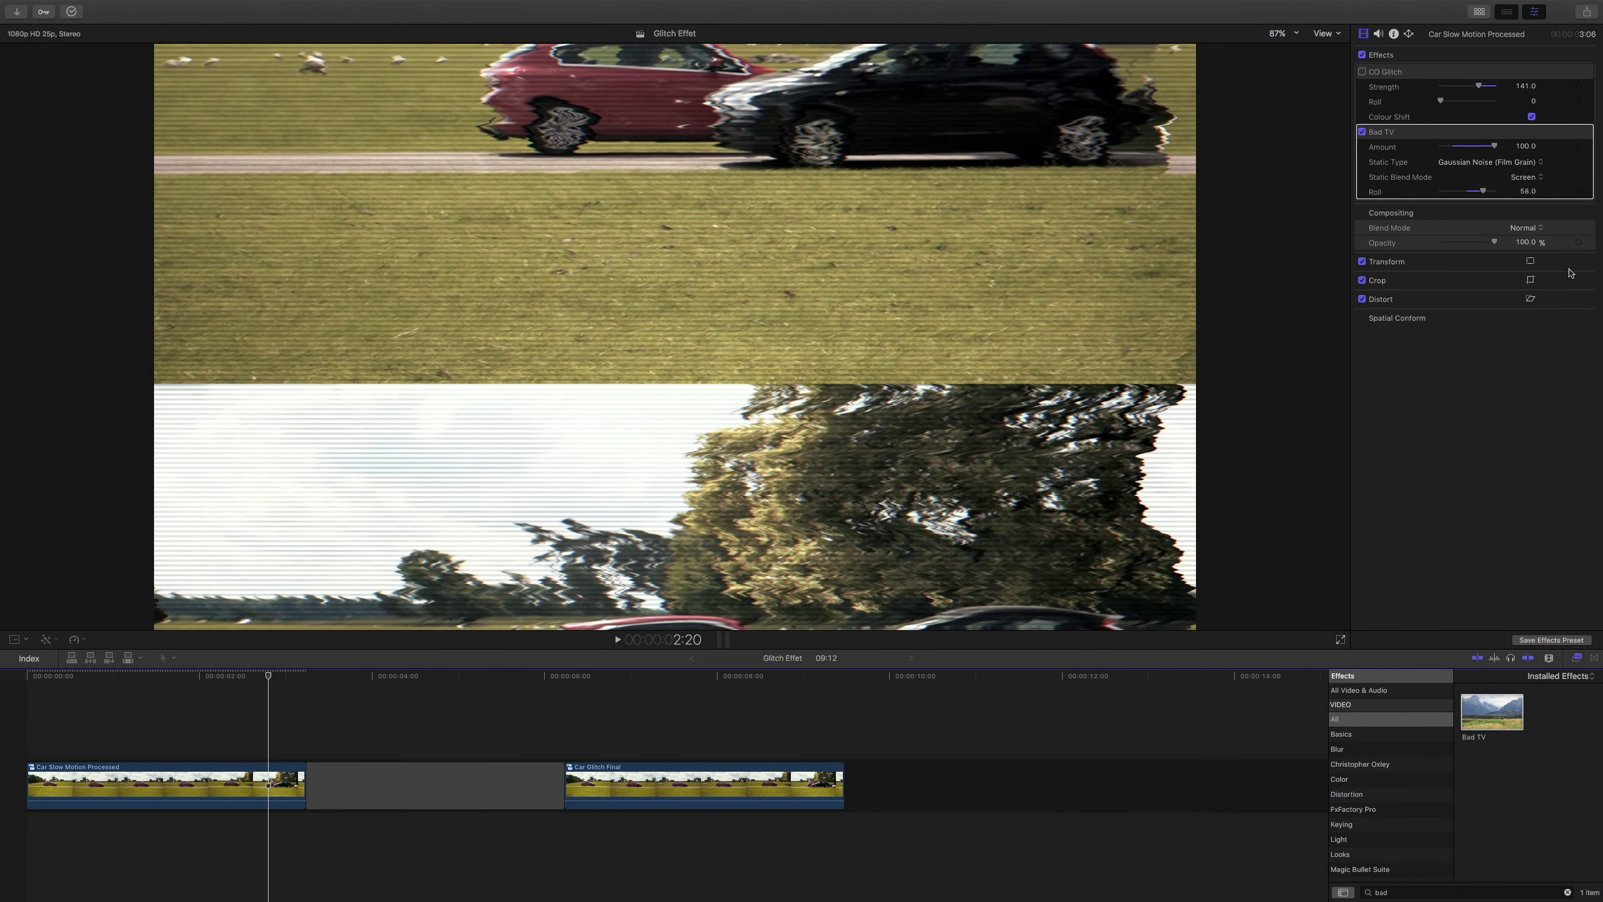
Reduce the Bad TV Roll to 1 with the playhead at frame 13 of the clip
{"action": "mouse_move", "coordinate": [1588, 195]}
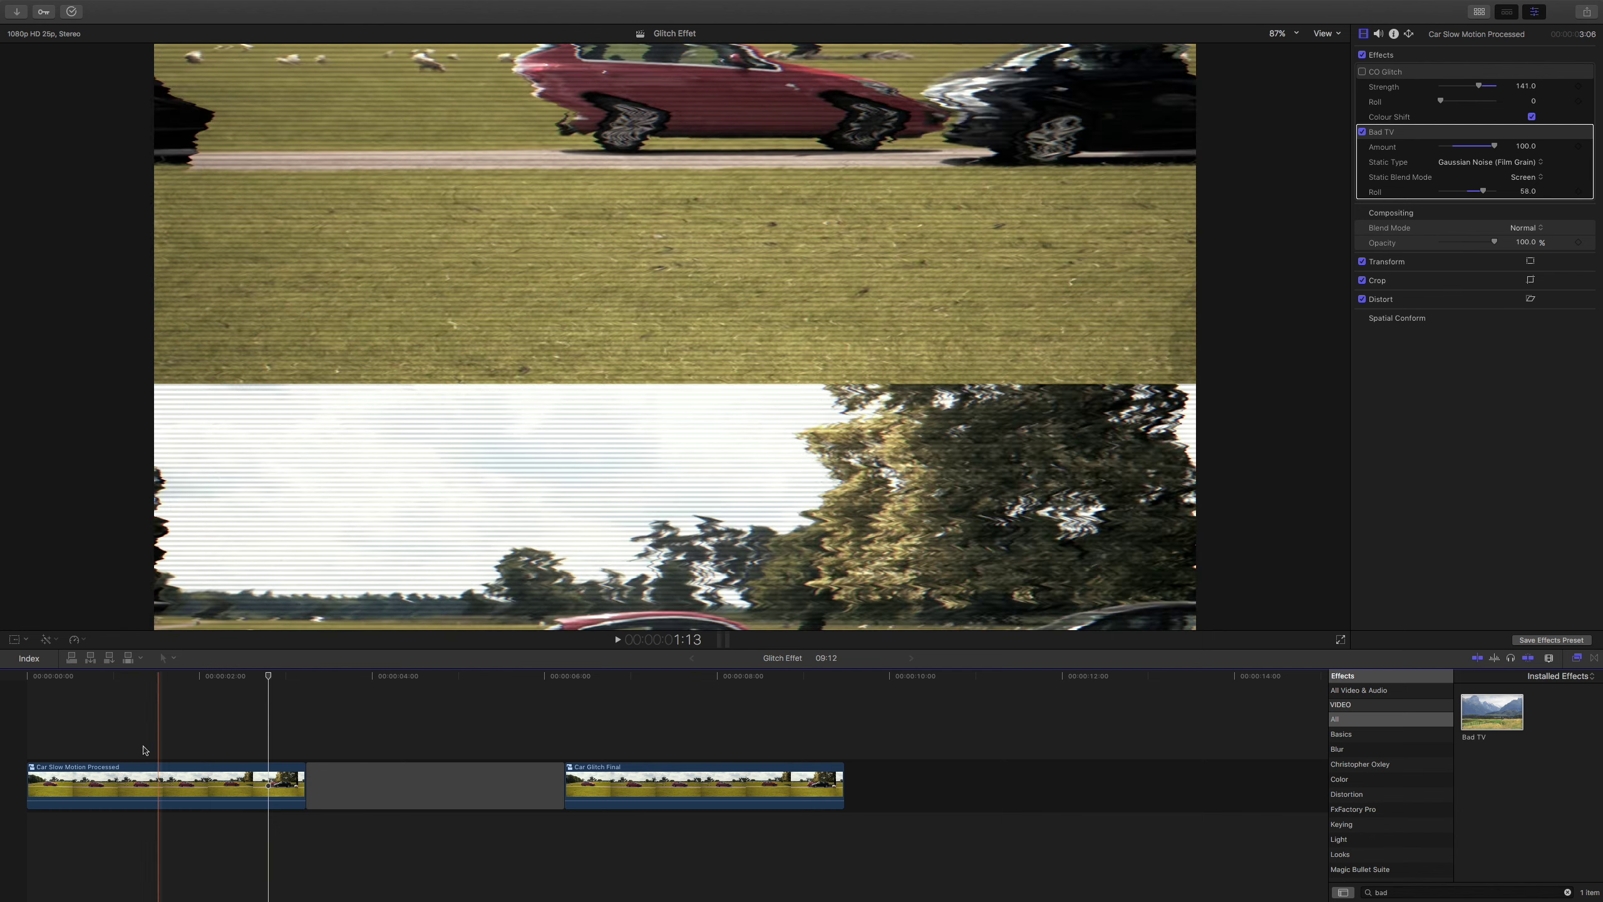
{"action": "left_click", "coordinate": [122, 724]}
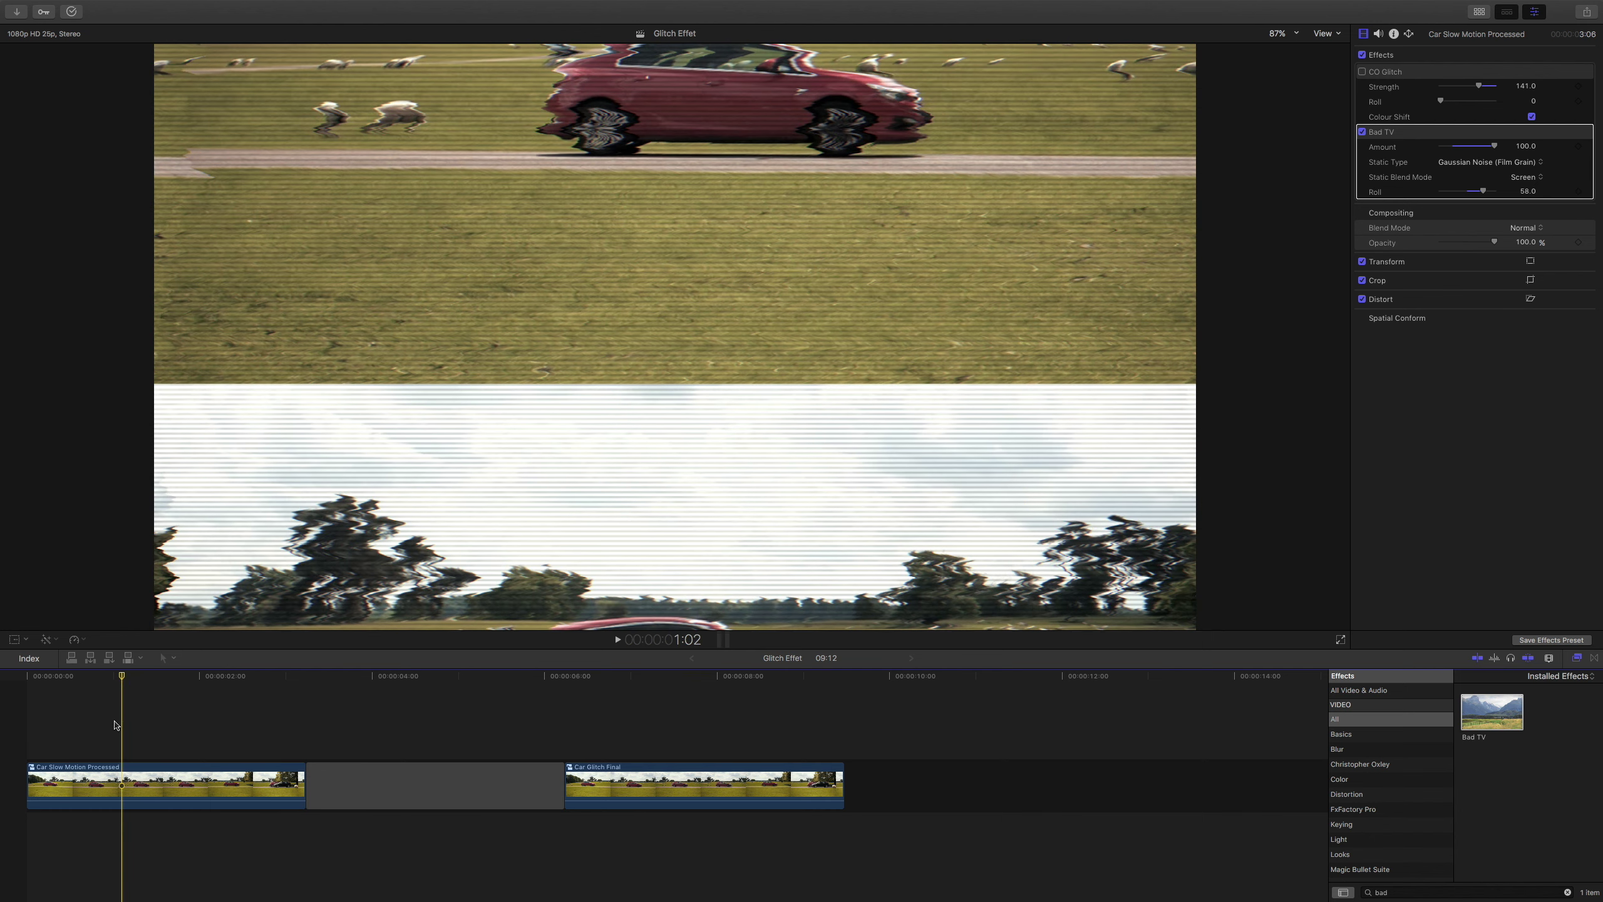
{"action": "left_click", "coordinate": [74, 725]}
{"action": "left_click_drag", "start_coordinate": [1480, 192], "coordinate": [1466, 194]}
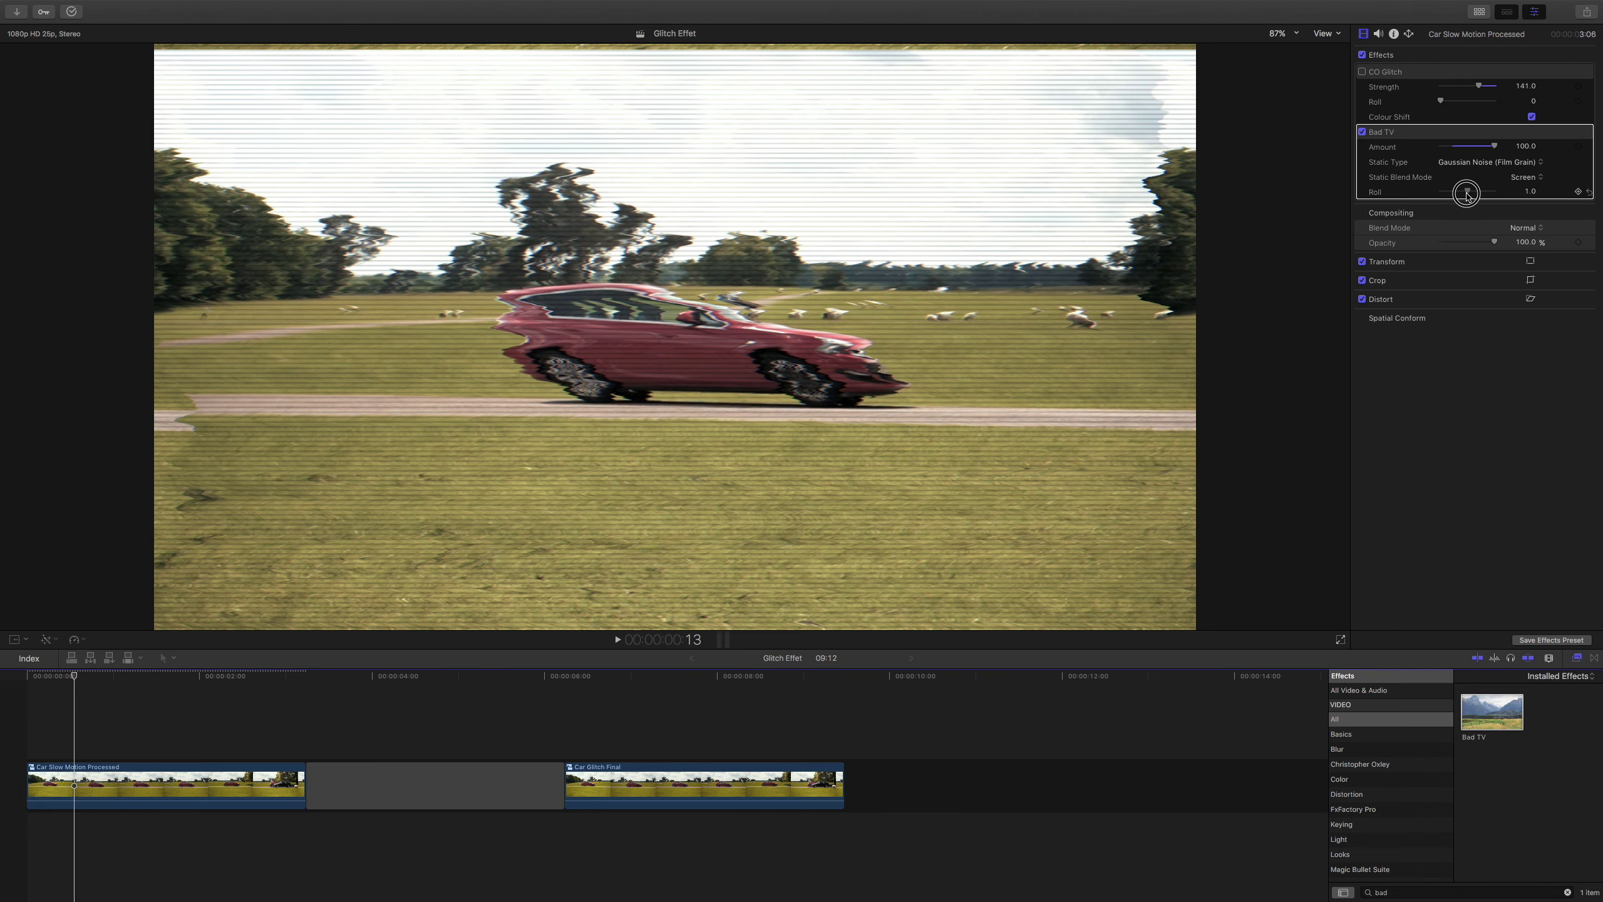
Search the effects for "prism" and apply the Prism effect to the Car Slow Motion Processed clip
{"action": "left_click", "coordinate": [1500, 892]}
{"action": "key", "text": "BackSpace"}
{"action": "key", "text": "BackSpace"}
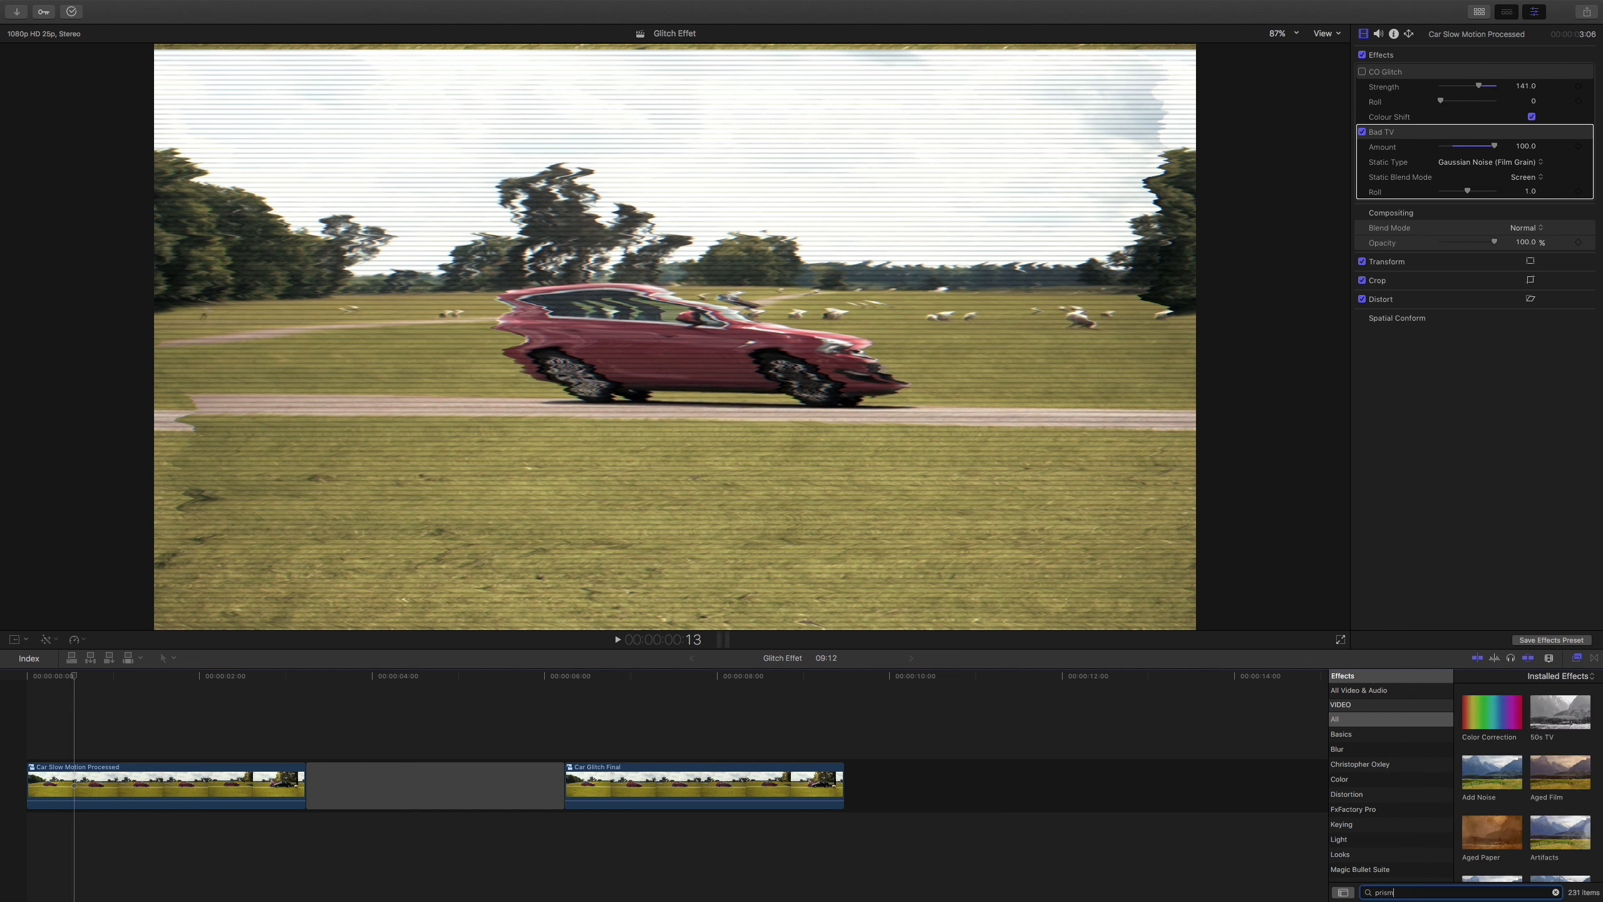
{"action": "left_click_drag", "start_coordinate": [1485, 720], "coordinate": [99, 788]}
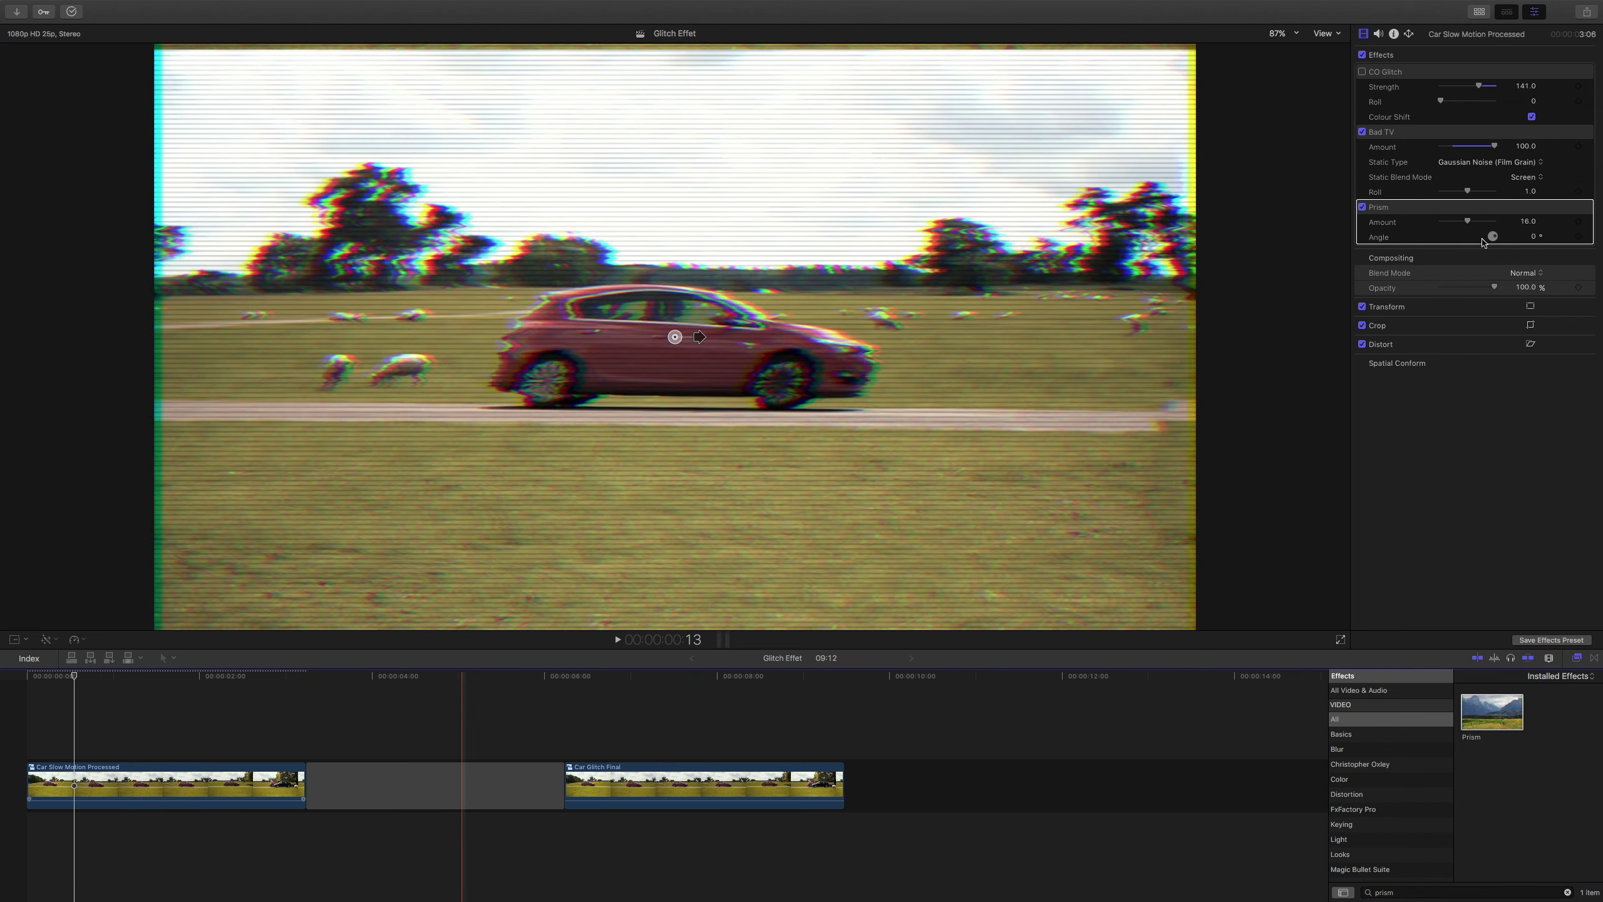
Try adjusting the Prism Amount and preview the result further along the clip
{"action": "left_click", "coordinate": [1468, 222]}
{"action": "left_click_drag", "start_coordinate": [1467, 222], "coordinate": [1472, 223]}
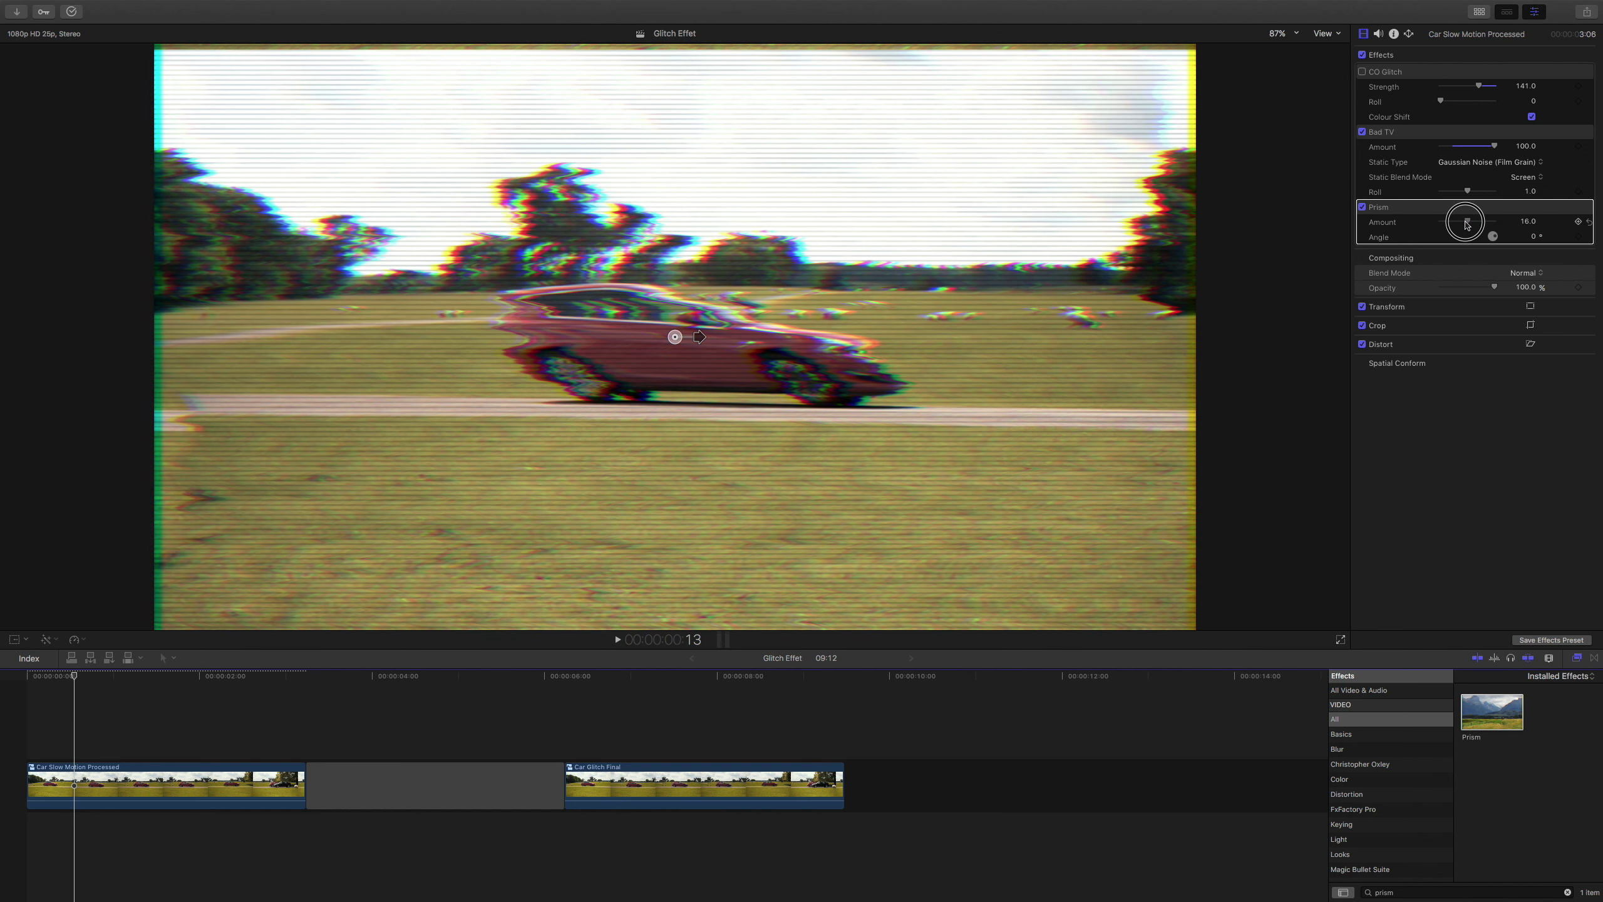
{"action": "mouse_move", "coordinate": [104, 676]}
{"action": "left_mouse_down"}
{"action": "mouse_move", "coordinate": [136, 677]}
{"action": "mouse_move", "coordinate": [105, 685]}
{"action": "left_mouse_up"}
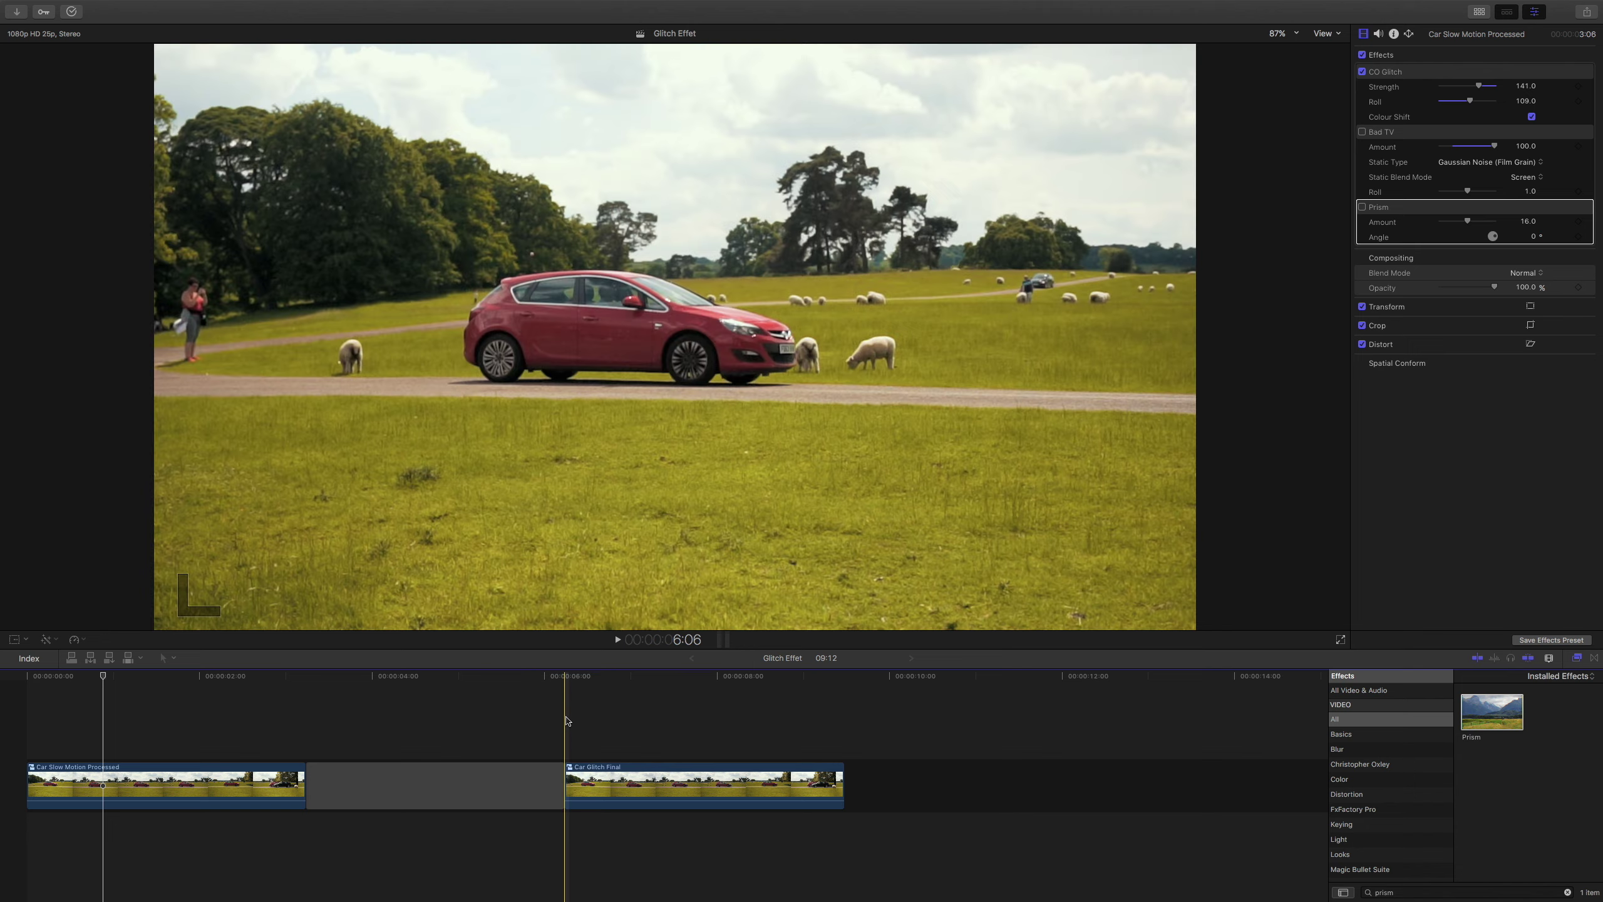
Play the Car Glitch Final clip from 6:06 to review the target look
{"action": "left_click", "coordinate": [569, 719]}
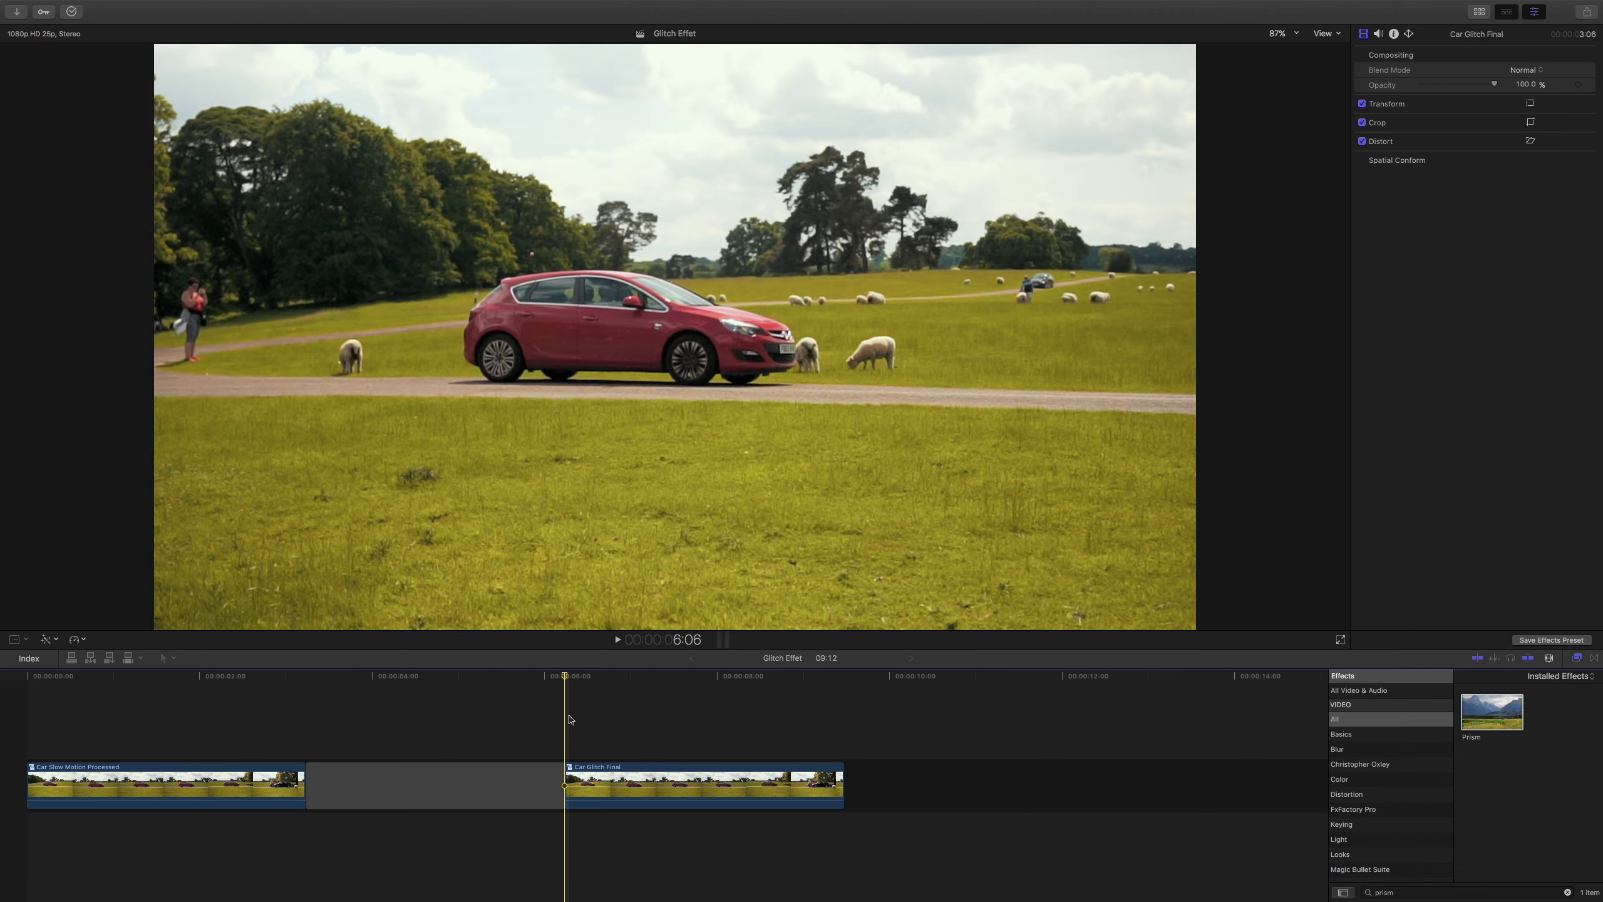
{"action": "key", "text": "space"}
{"action": "key", "text": "space"}
Delete the Bad TV and Prism effects from the Car Slow Motion Processed clip
{"action": "left_click", "coordinate": [111, 777]}
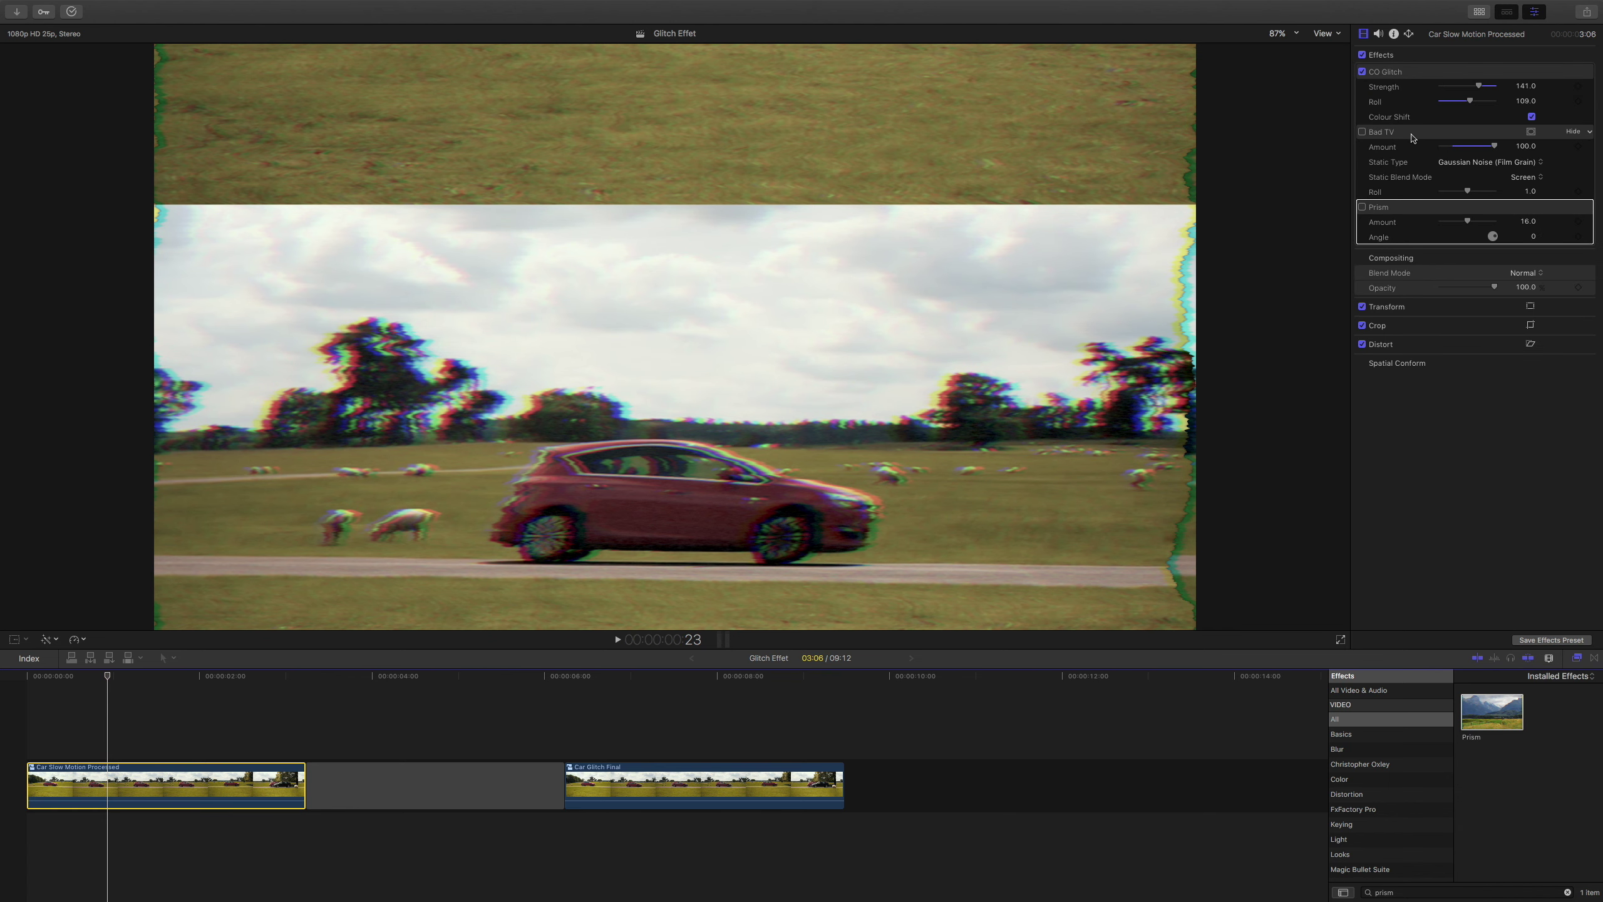
{"action": "left_click", "coordinate": [1411, 136]}
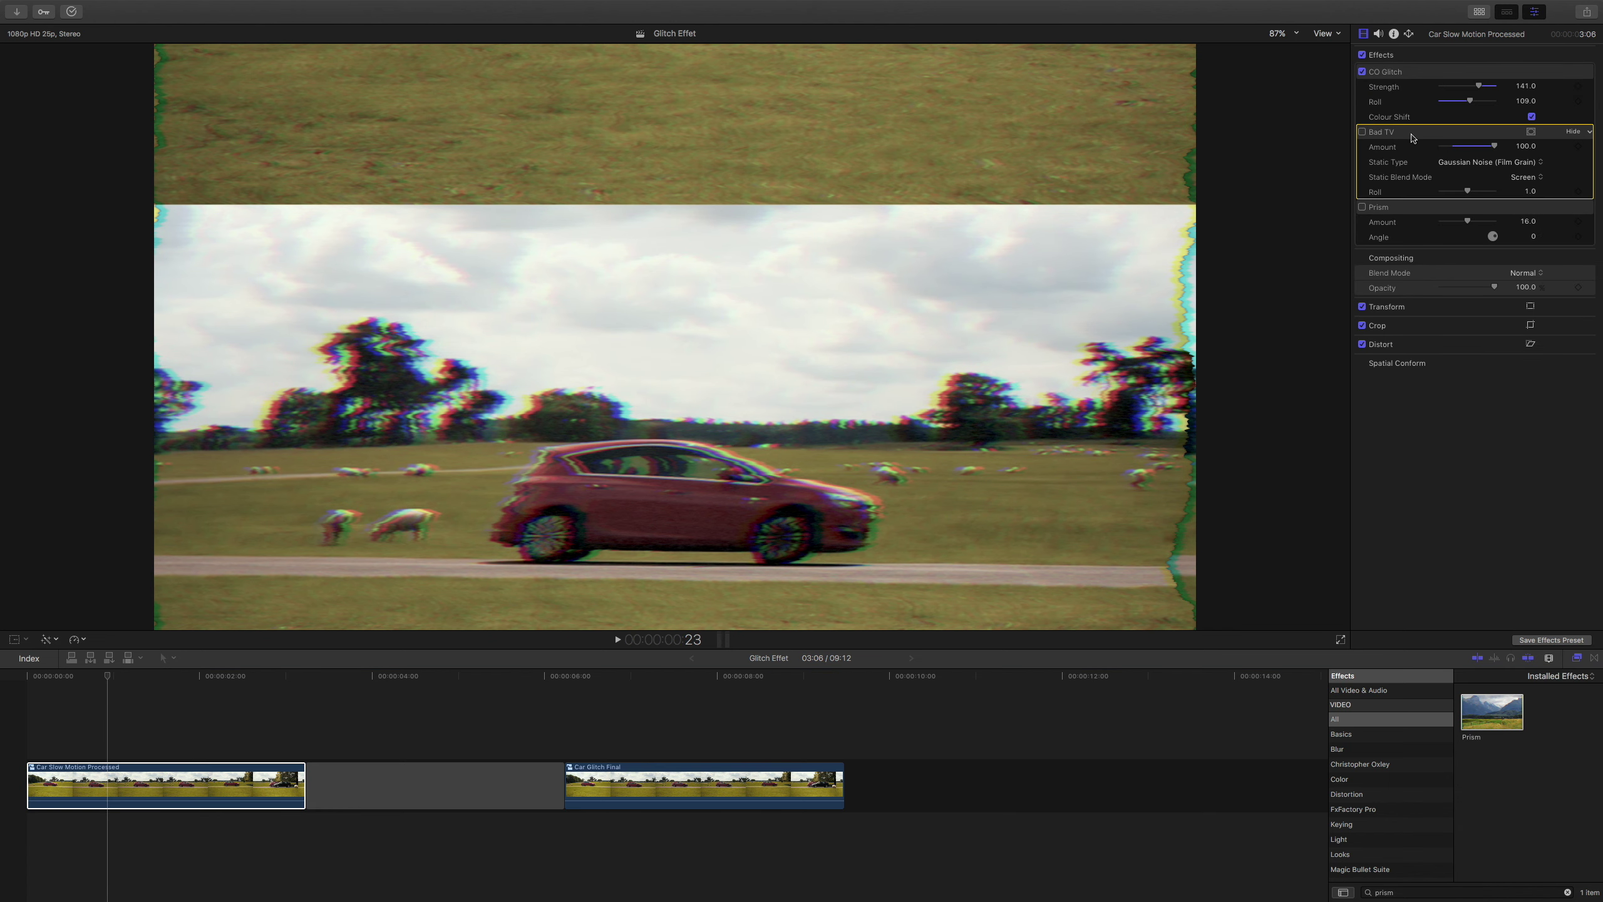
{"action": "key", "text": "Delete"}
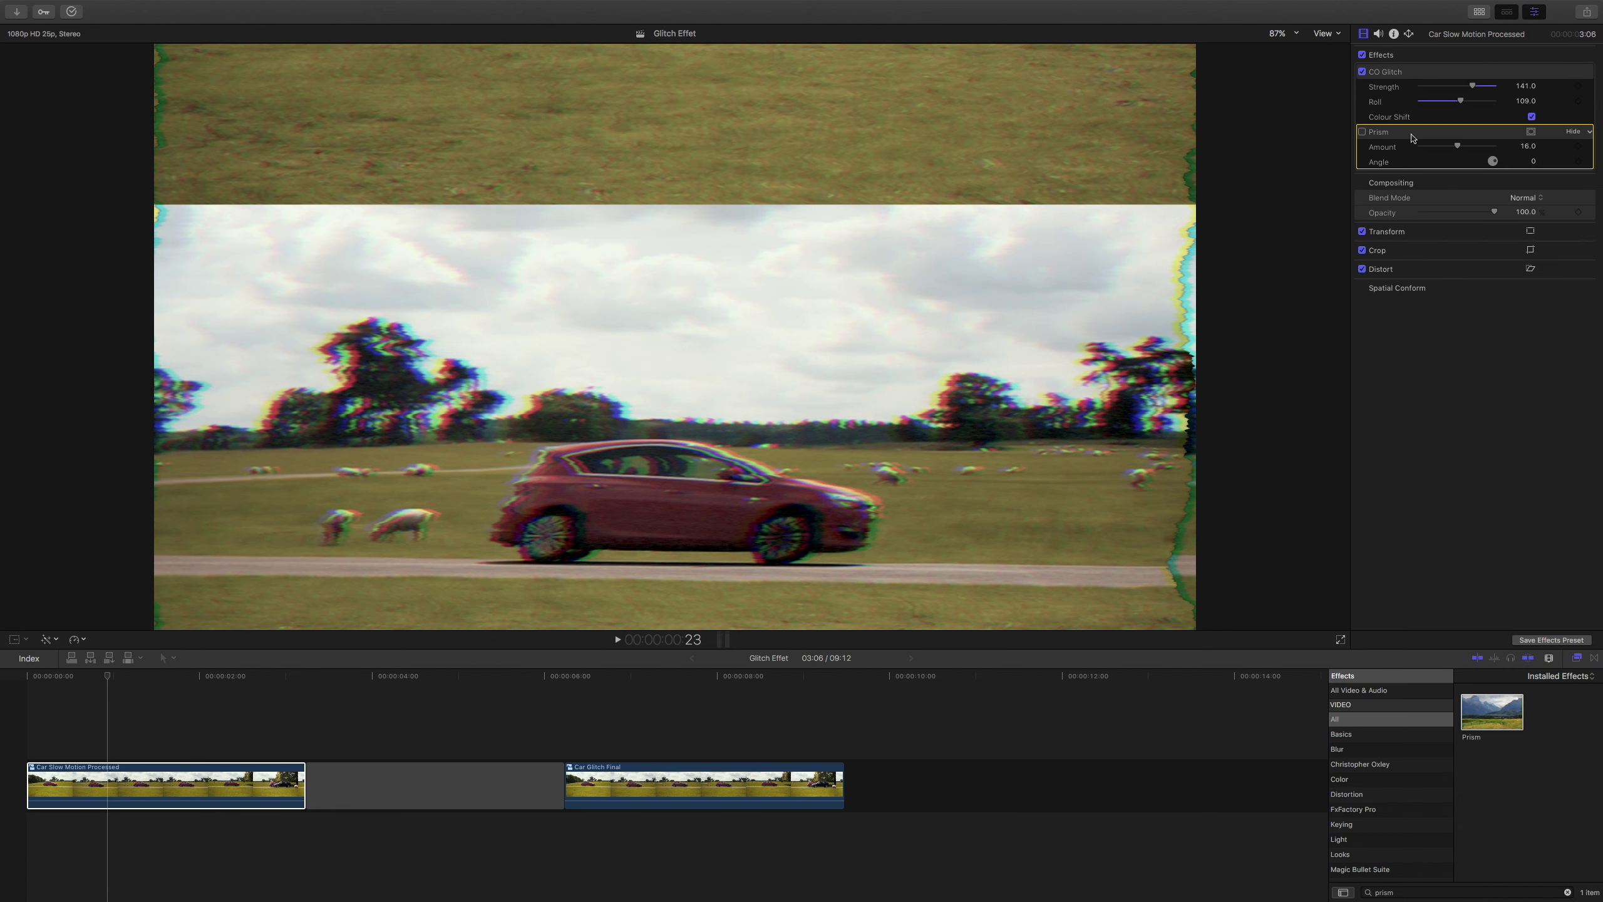
{"action": "key", "text": "Delete"}
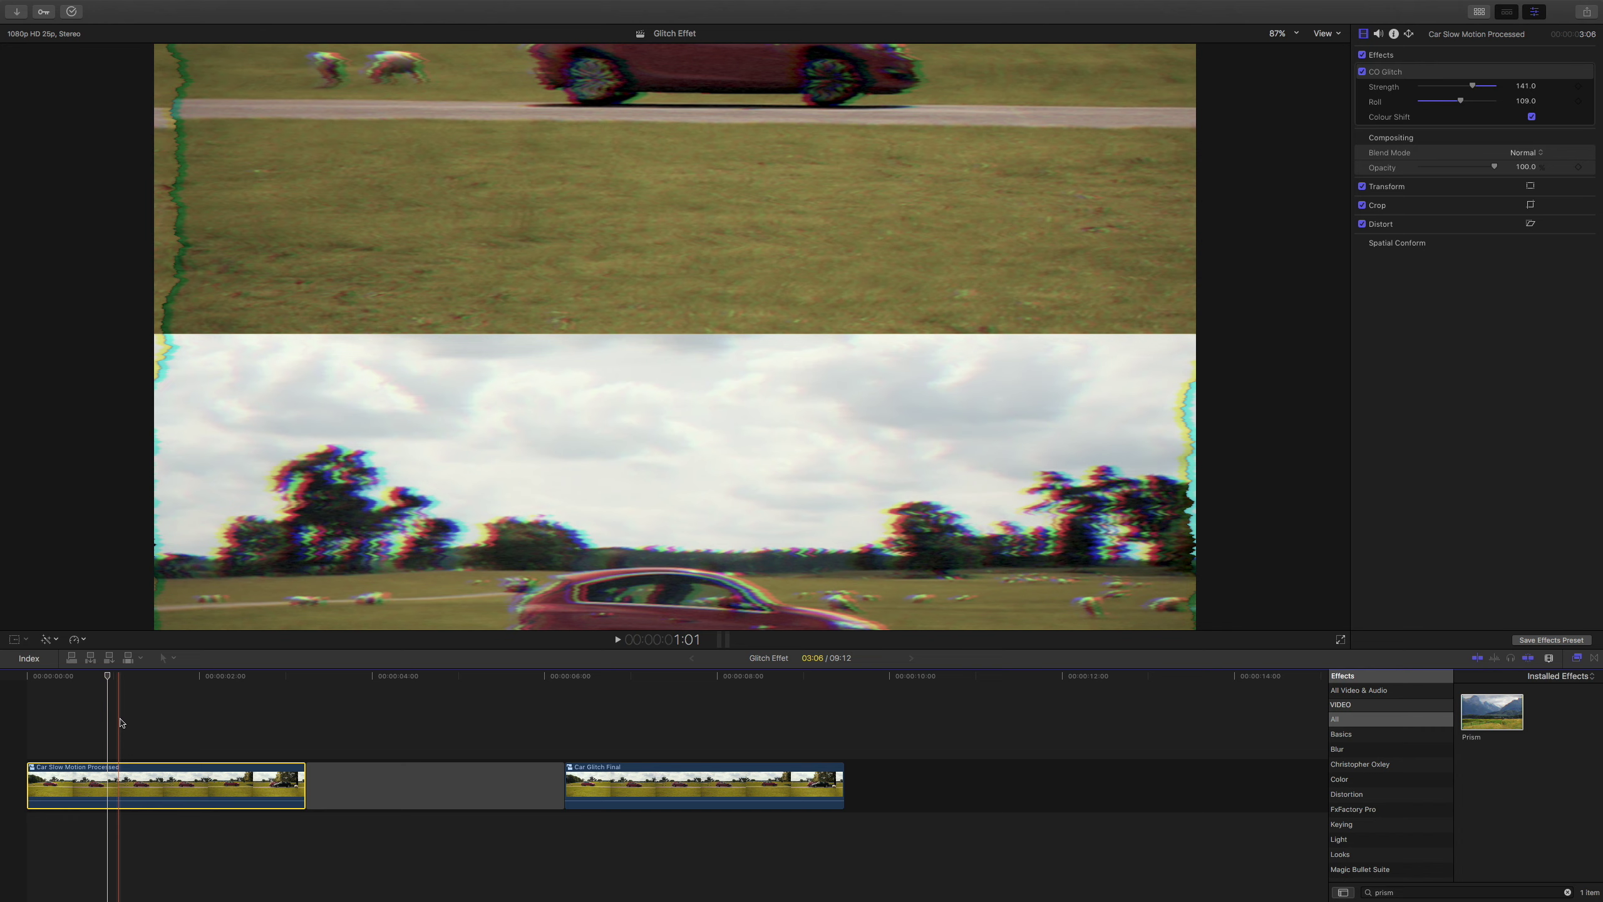
Set the CO Glitch Roll to 0 and its Strength to 200 with the playhead at 1:07
{"action": "left_click", "coordinate": [138, 723]}
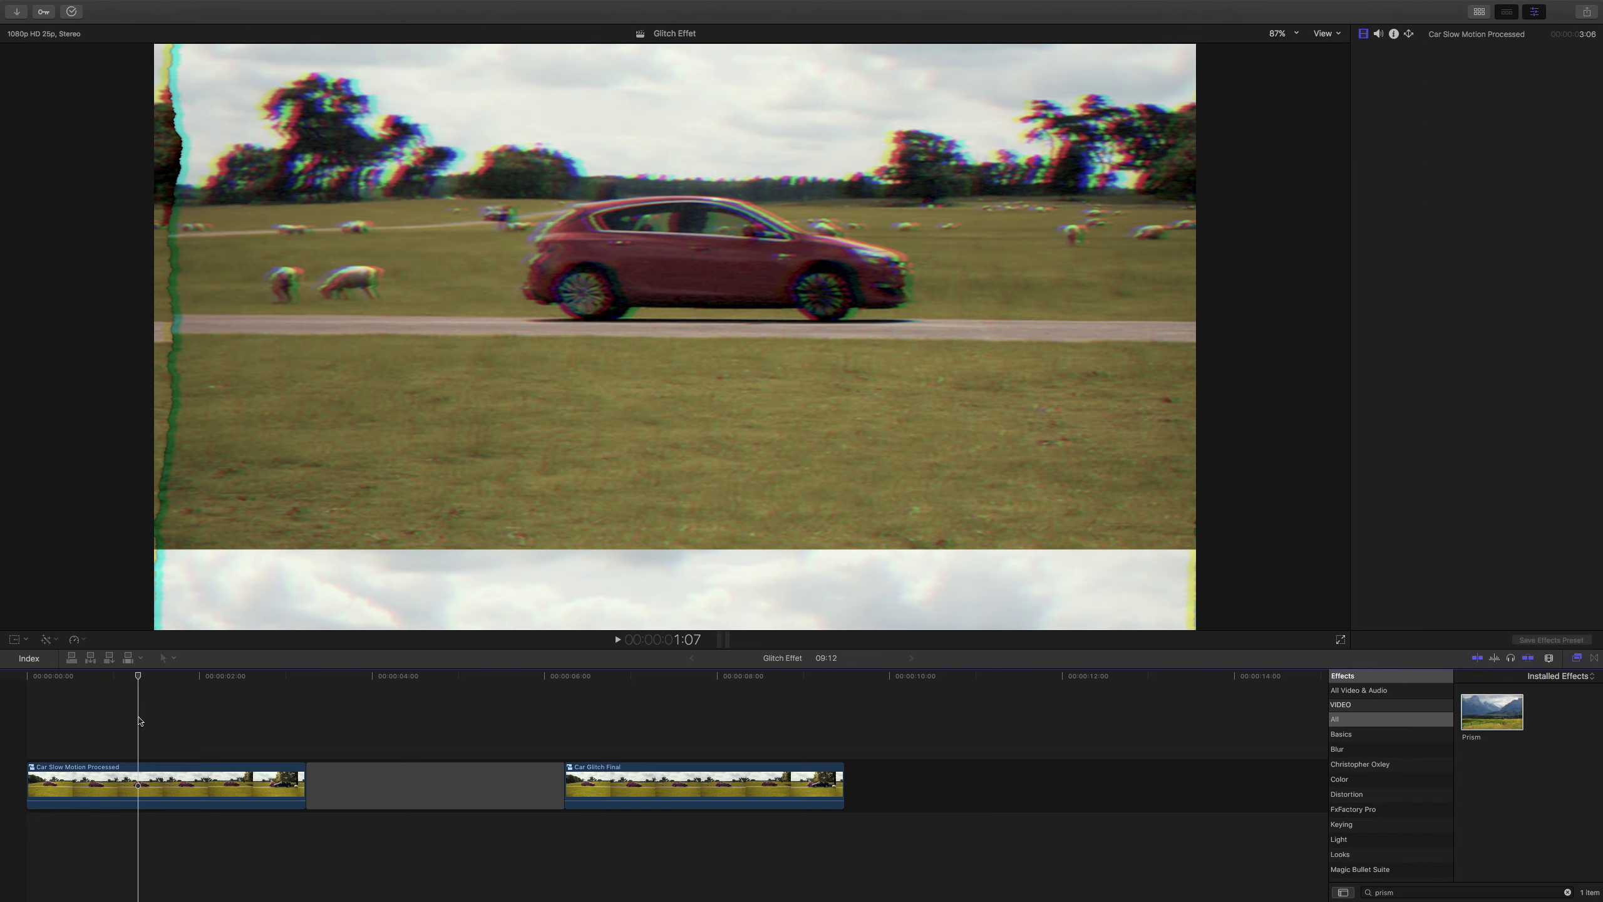
{"action": "left_click_drag", "start_coordinate": [1461, 100], "coordinate": [1398, 101]}
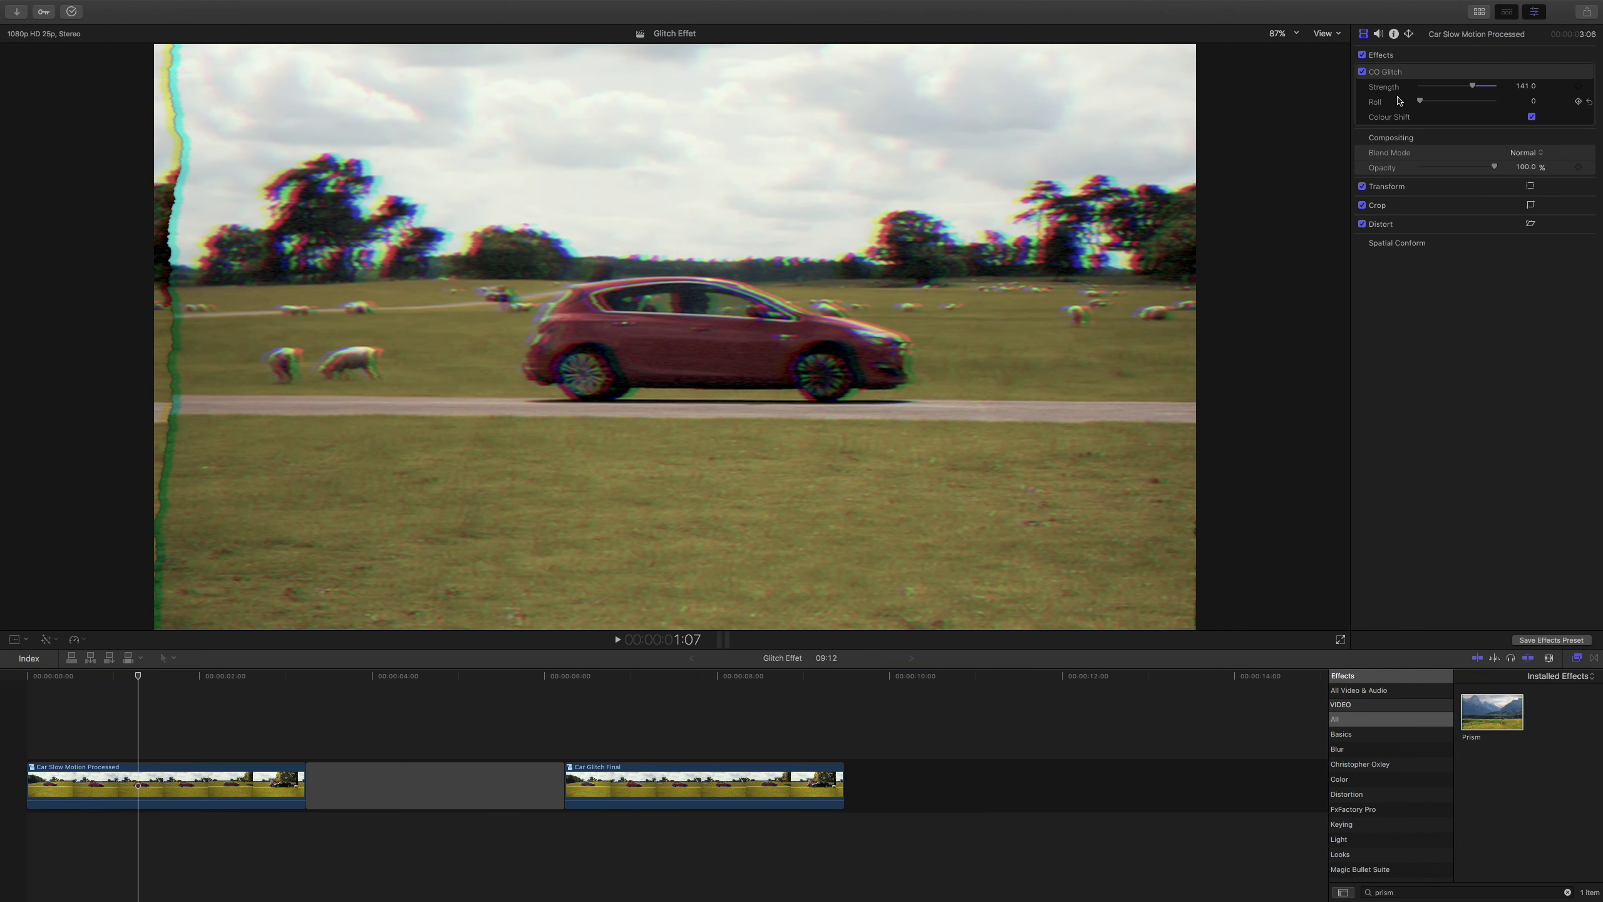
{"action": "left_click_drag", "start_coordinate": [1472, 86], "coordinate": [1526, 85]}
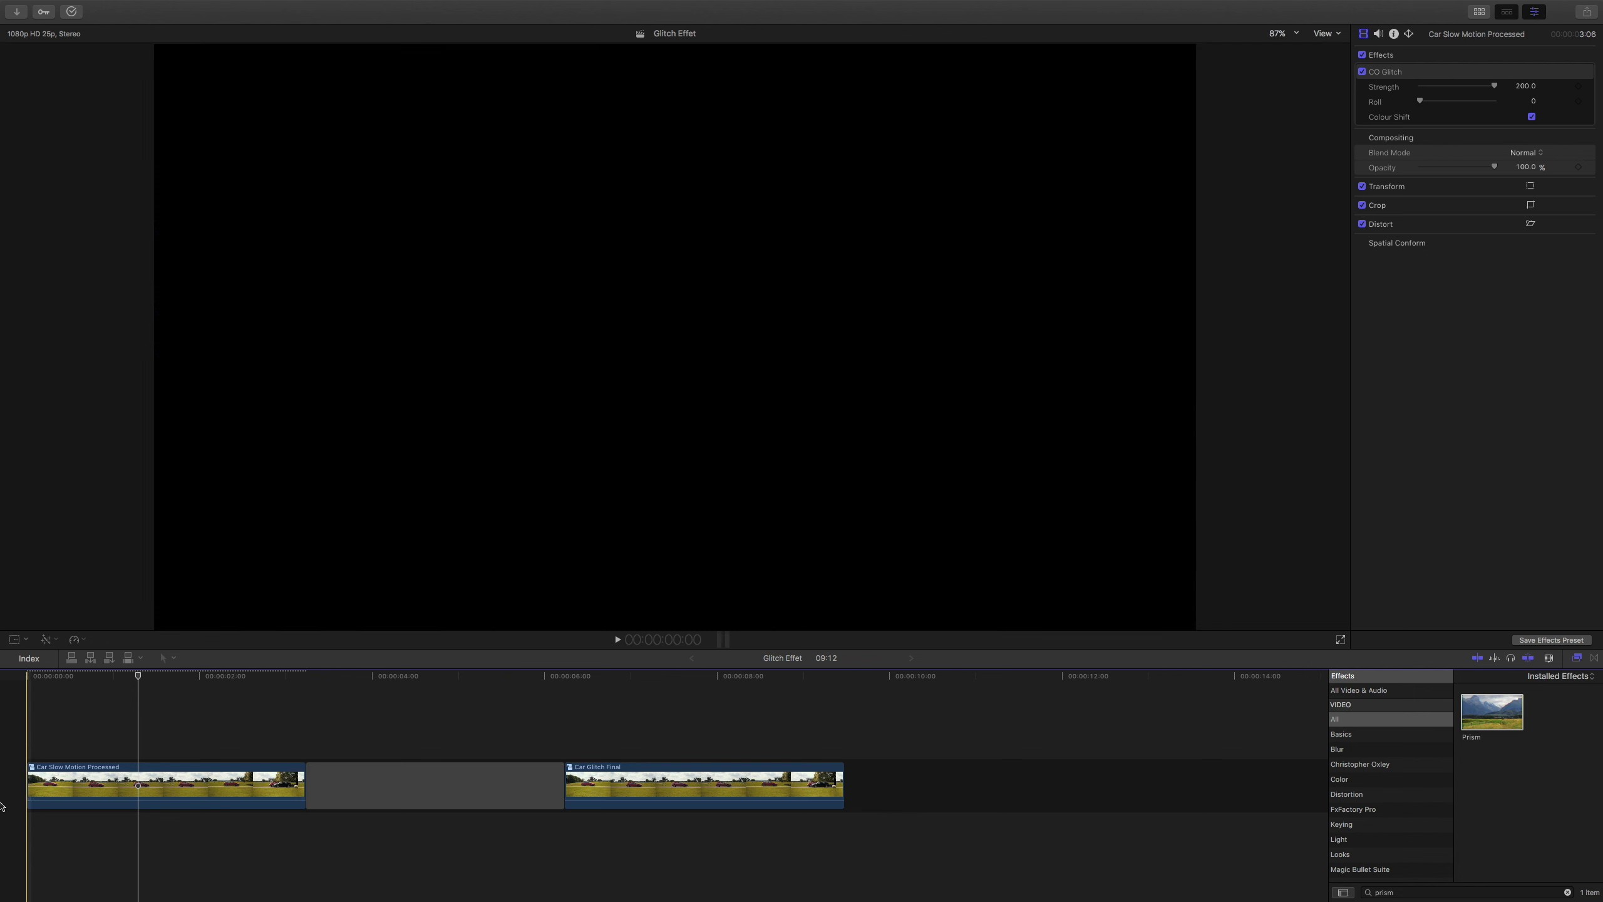
Play the Car Slow Motion Processed clip from its start to preview the adjusted glitch
{"action": "left_click", "coordinate": [21, 740]}
{"action": "key", "text": "space"}
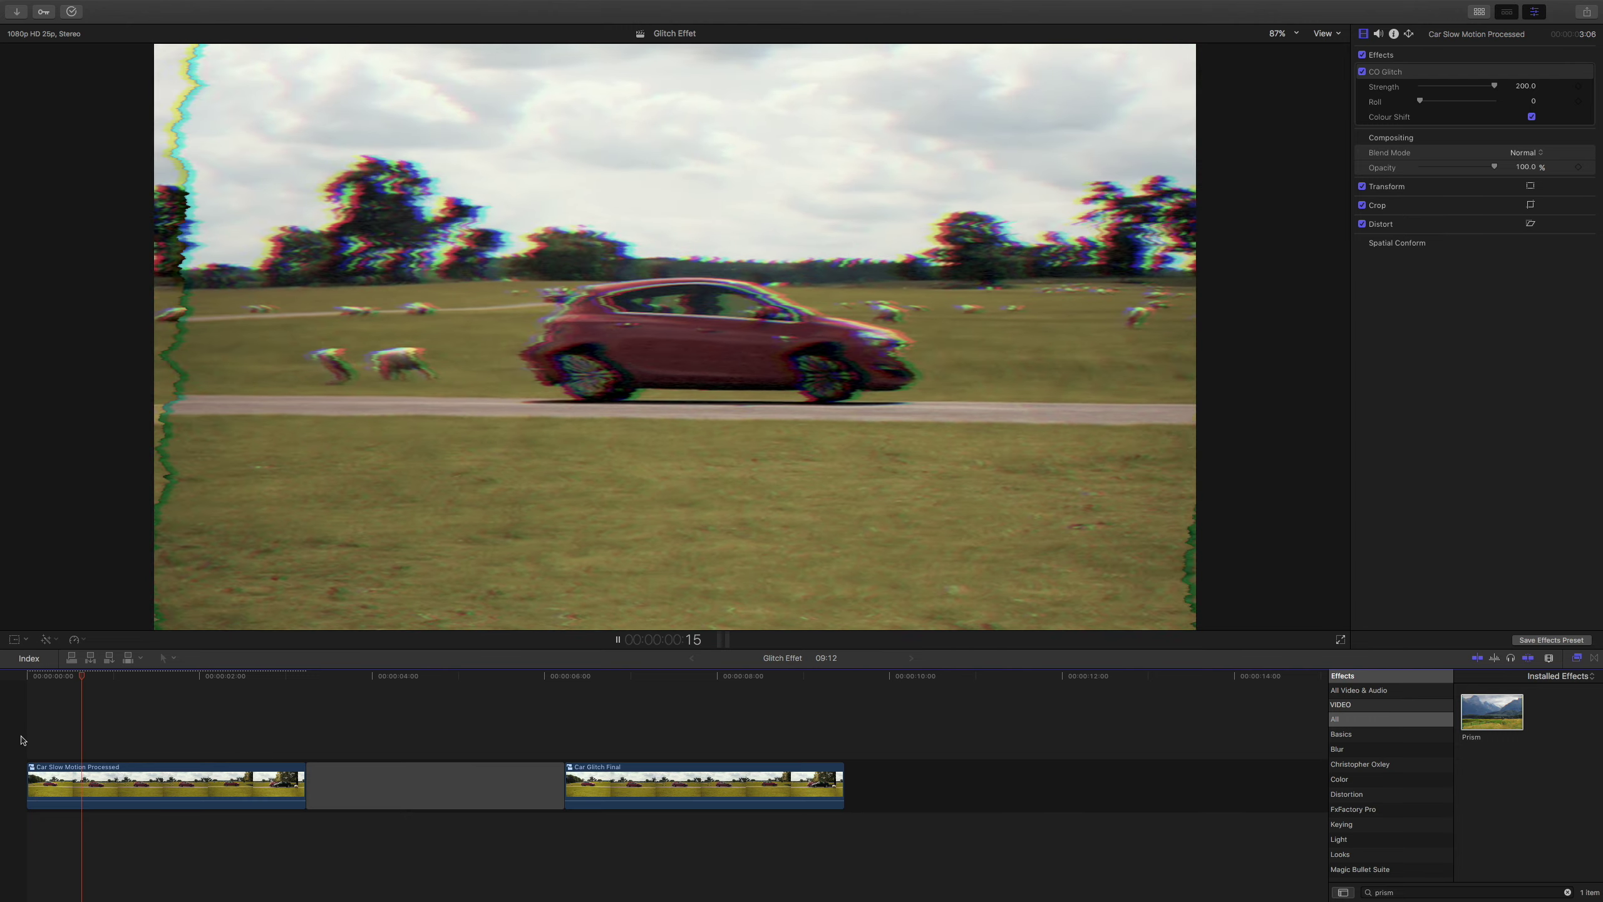
{"action": "key", "text": "space"}
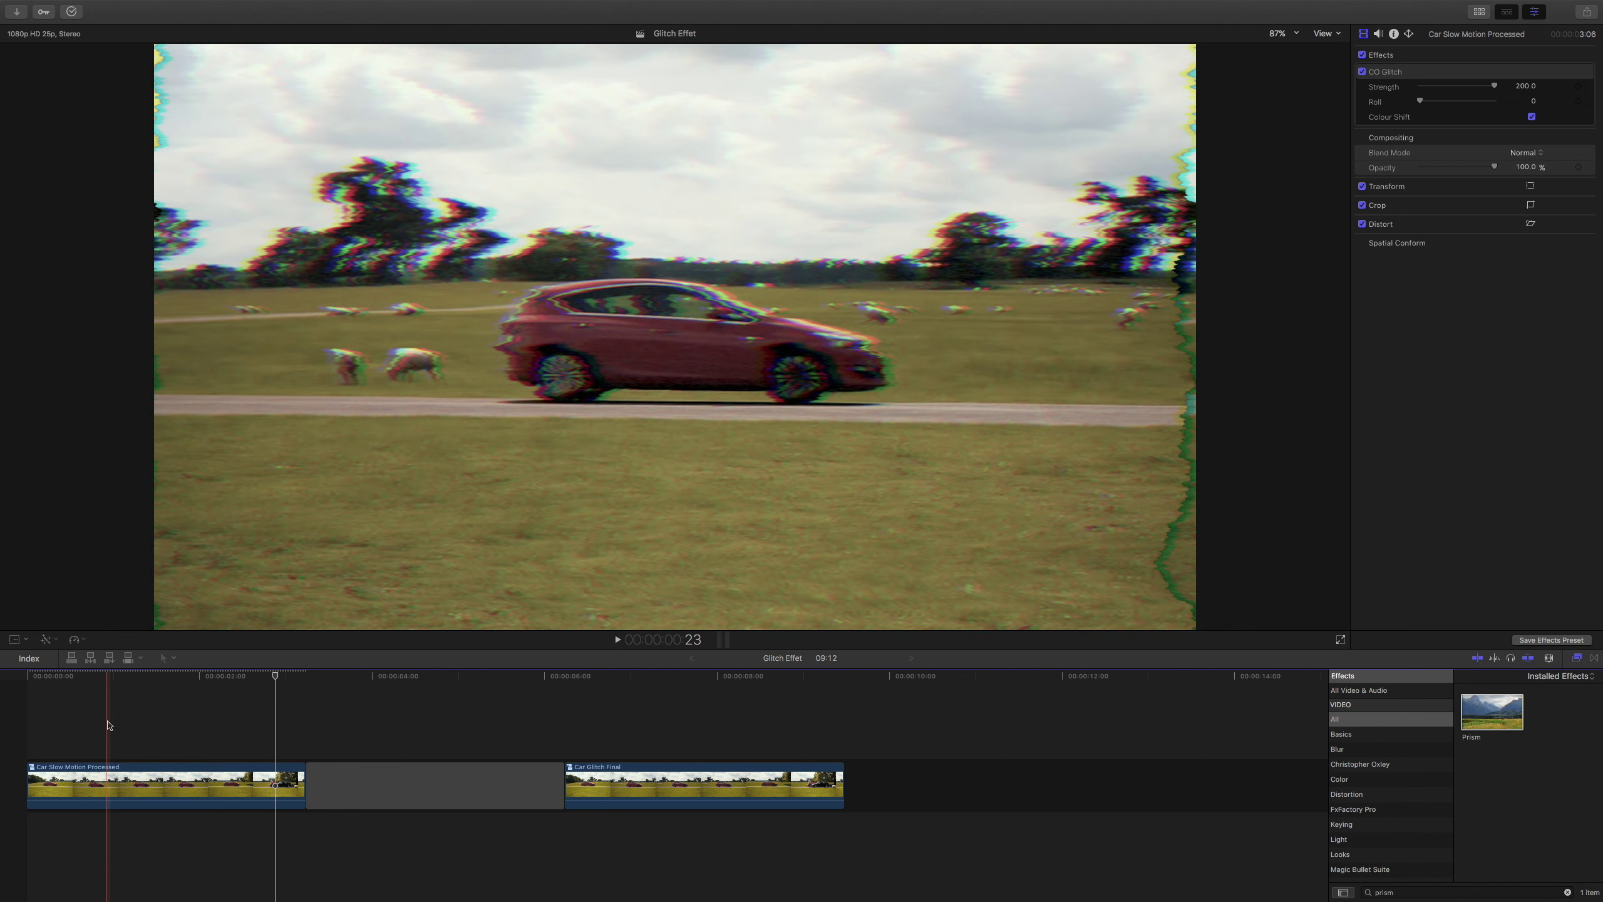
{"action": "left_click", "coordinate": [107, 725]}
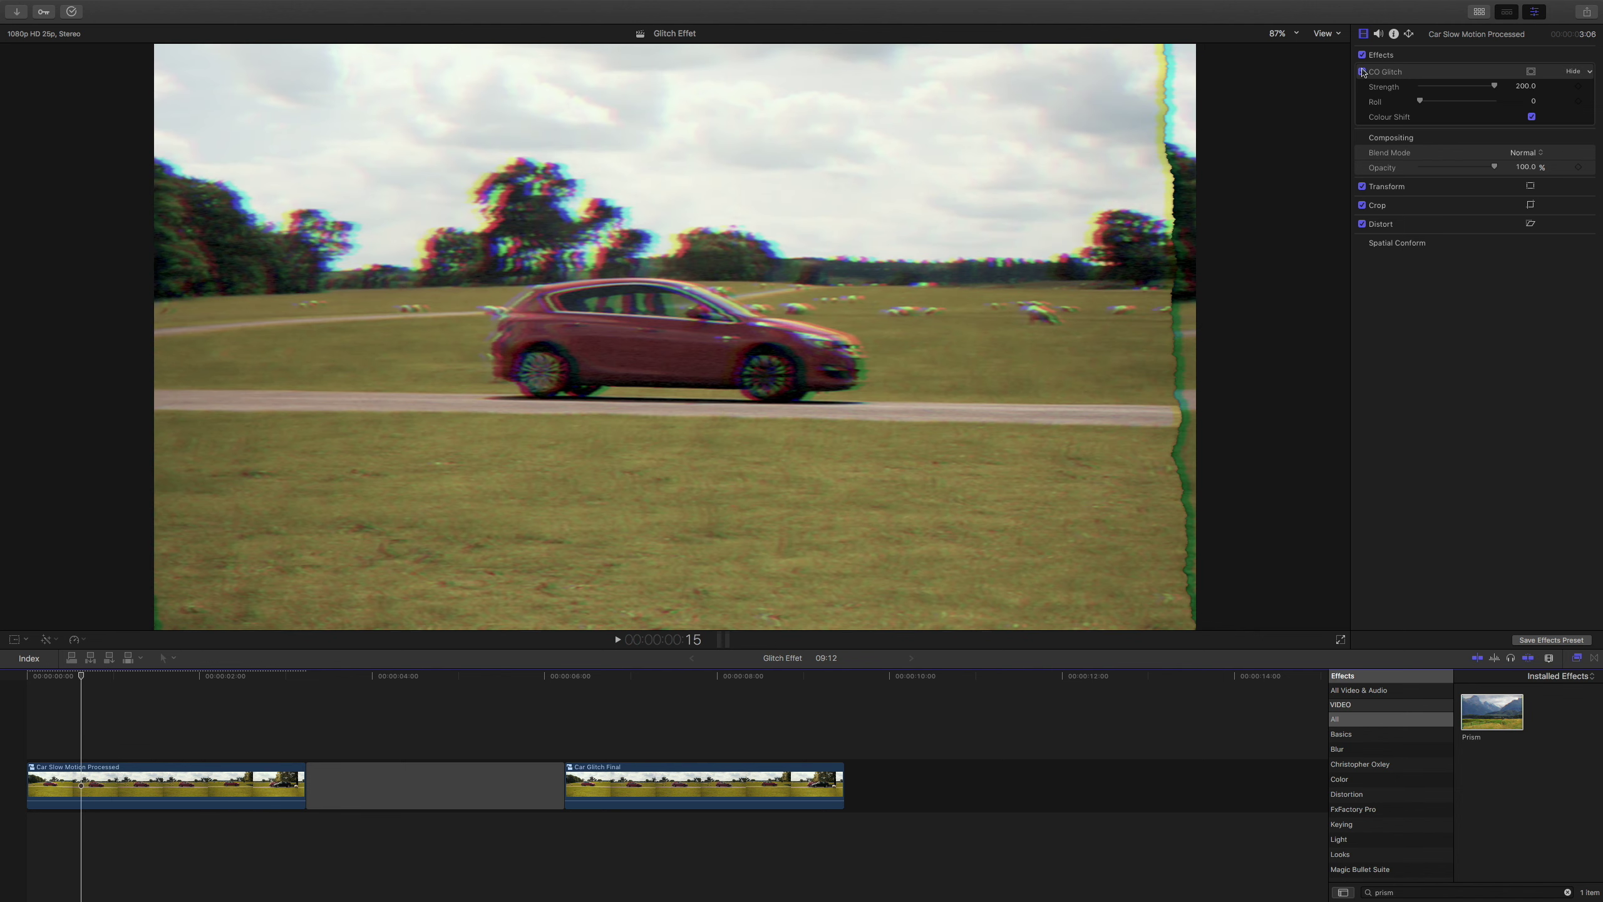
Disable CO Glitch on the Car Slow Motion Processed clip and play its opening to find where the glitch should begin
{"action": "left_click", "coordinate": [1362, 72]}
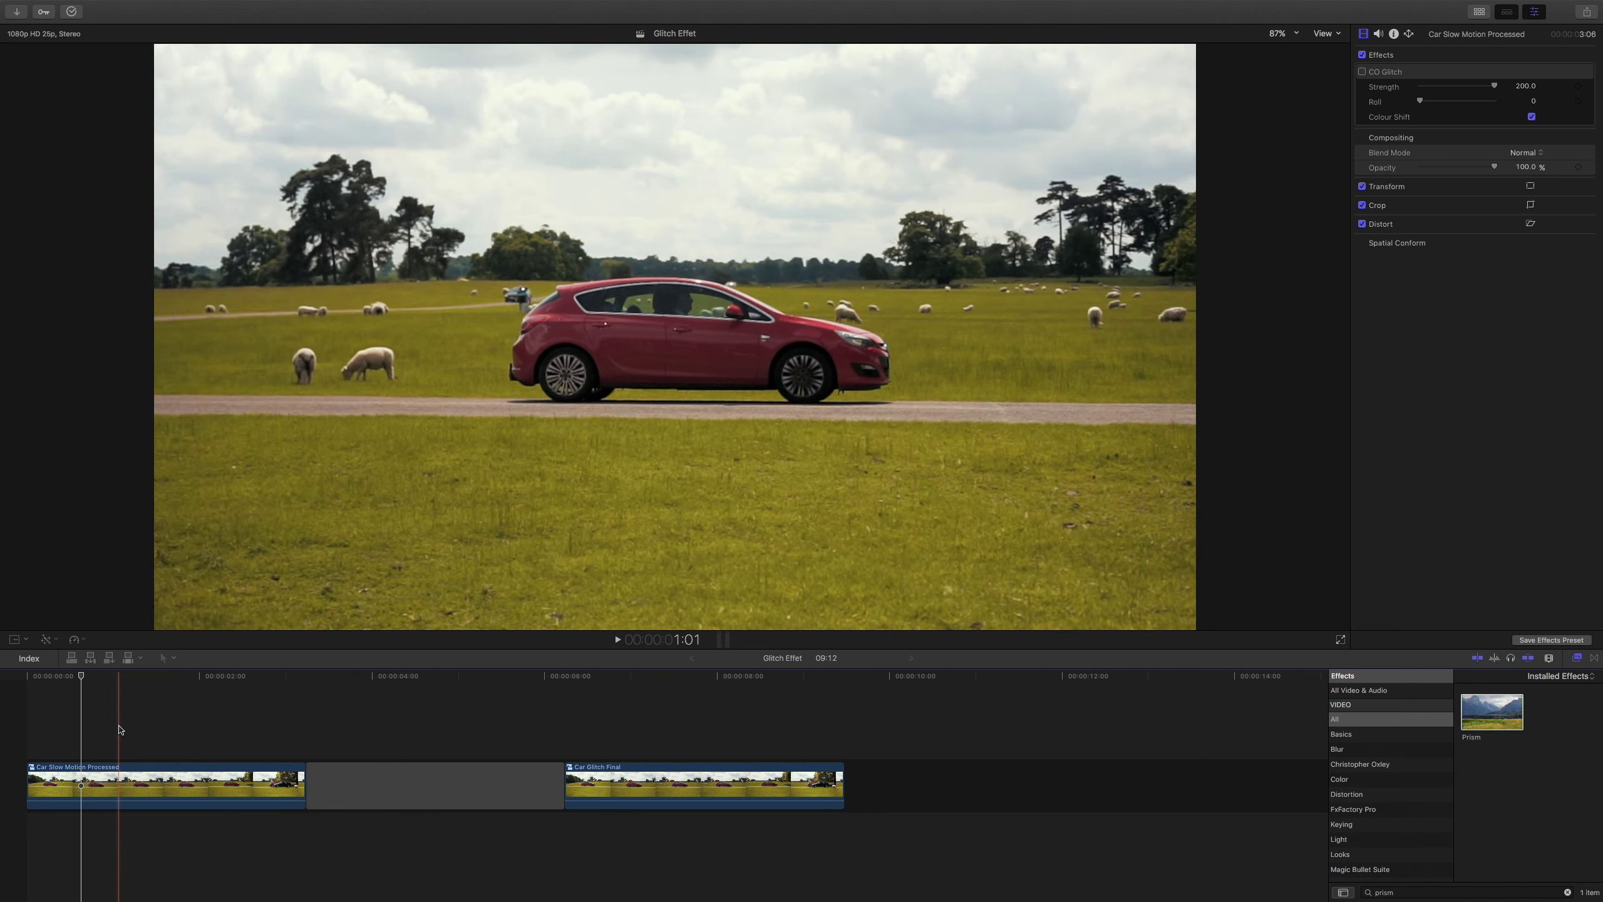
{"action": "left_click", "coordinate": [65, 722]}
{"action": "left_click", "coordinate": [46, 722]}
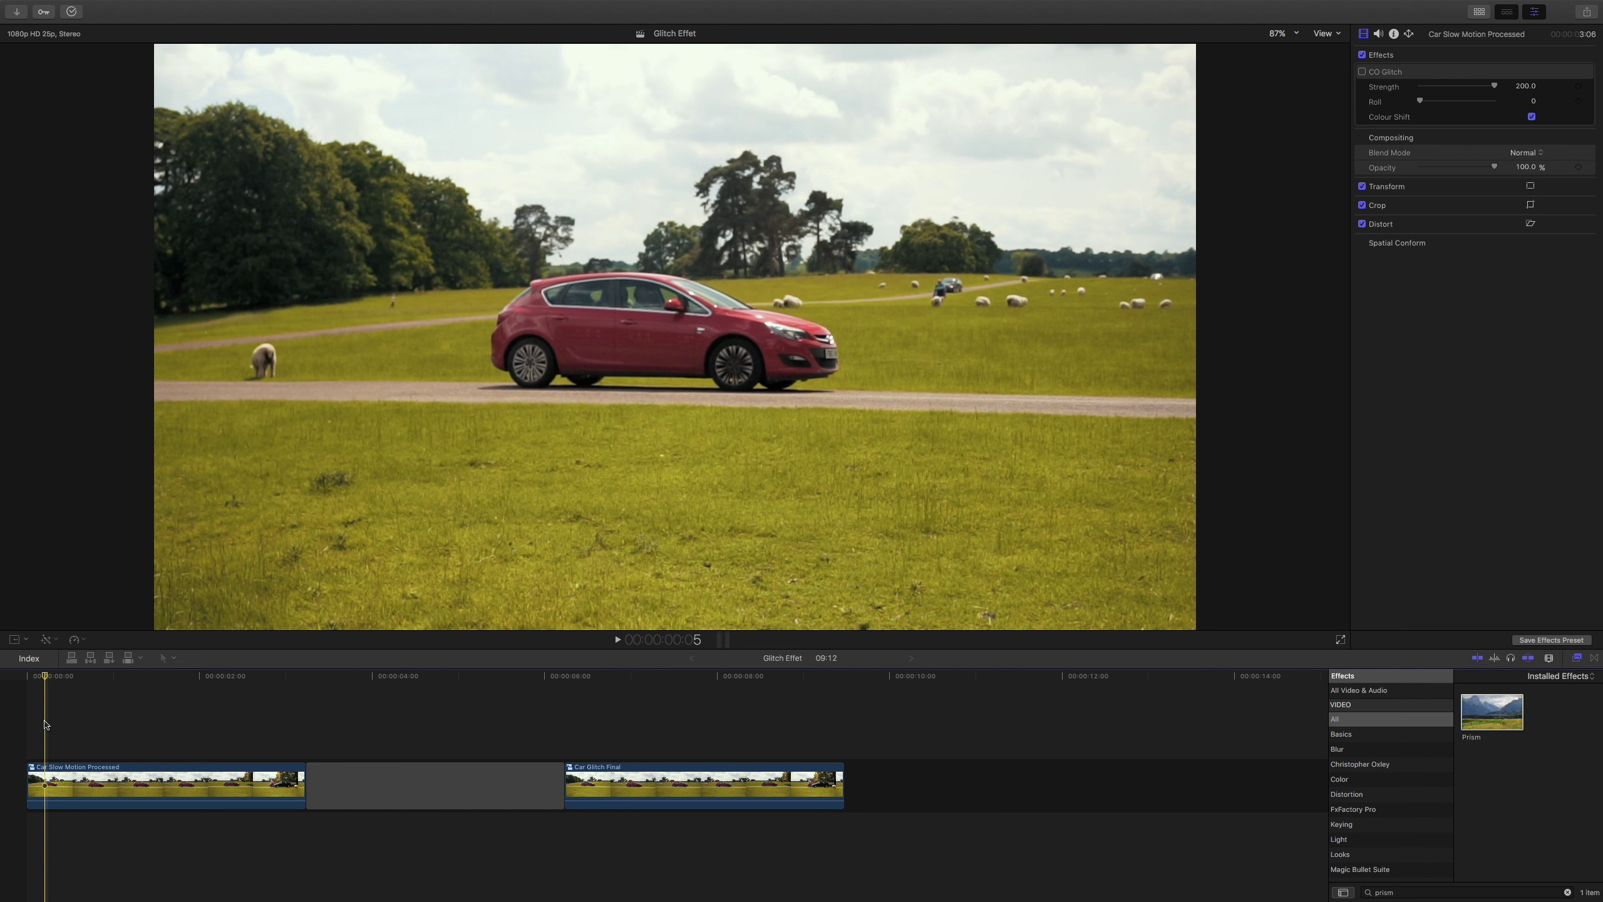
{"action": "key", "text": "space"}
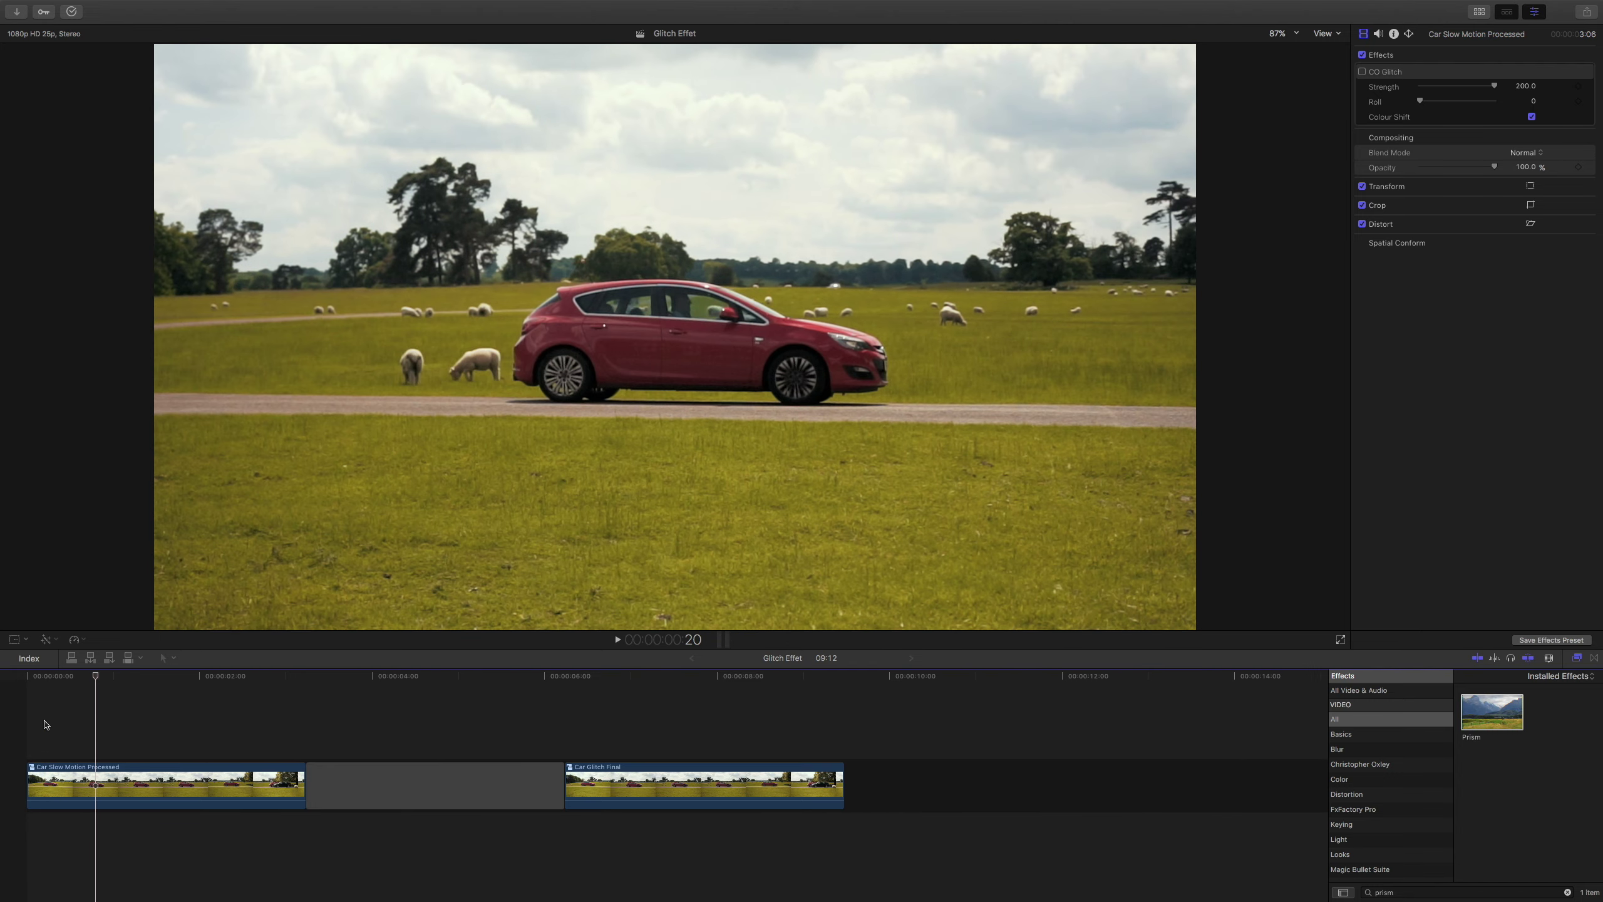
{"action": "key", "text": "space"}
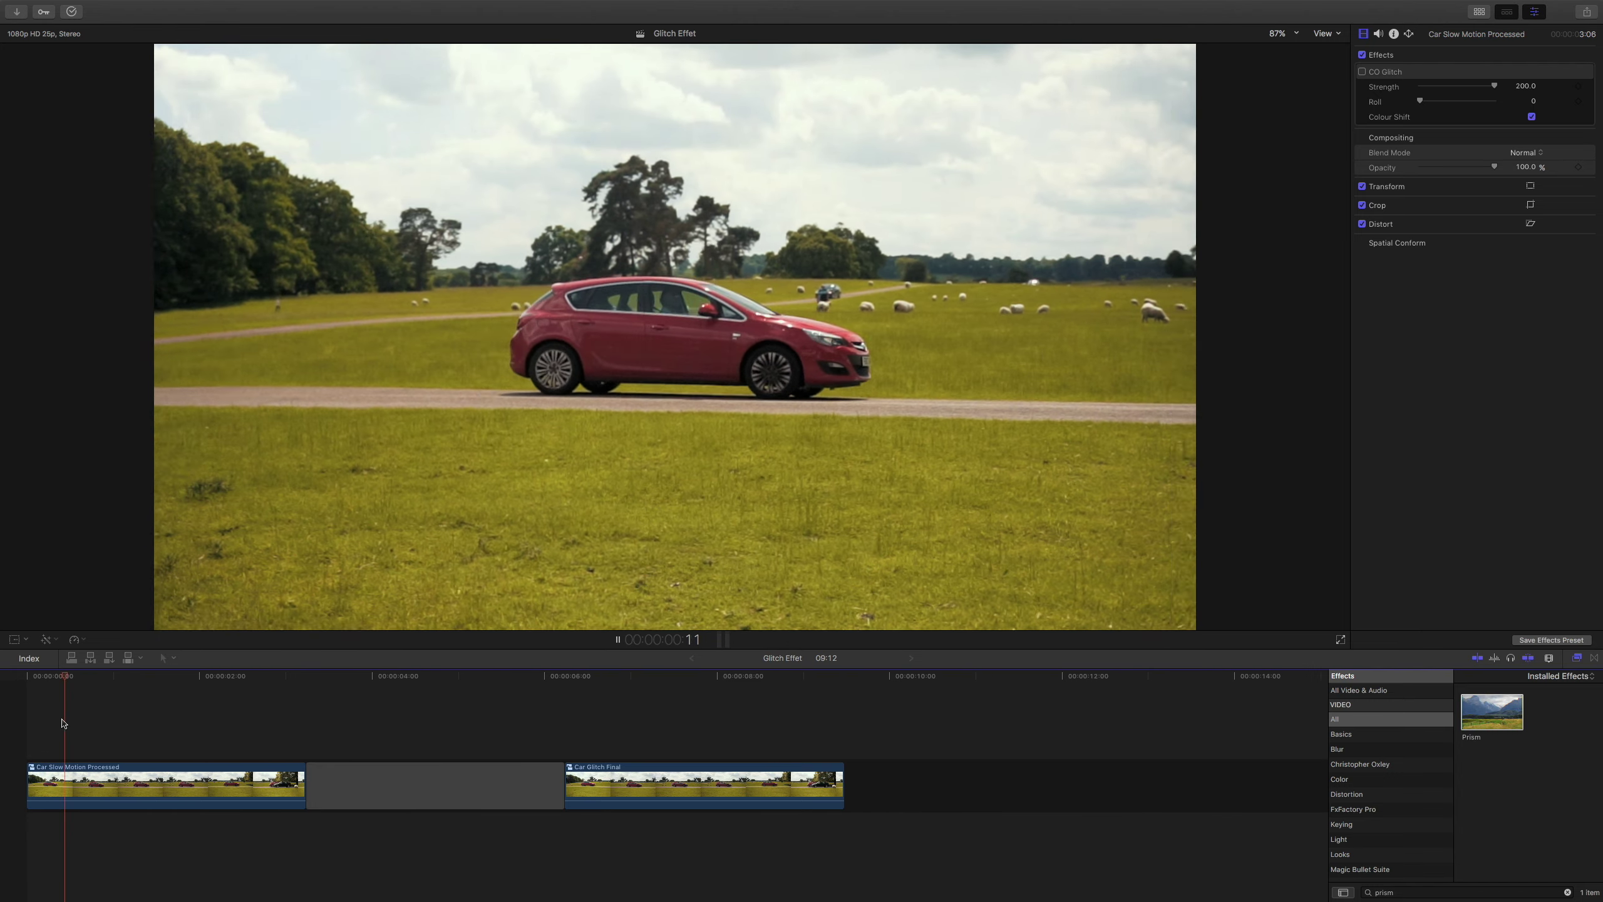
{"action": "key", "text": "space"}
Split the Car Slow Motion Processed clip at frame 24 with the Blade tool
{"action": "key", "text": "Left"}
{"action": "key", "text": "Left"}
{"action": "key", "text": "Left"}
{"action": "key", "text": "Left"}
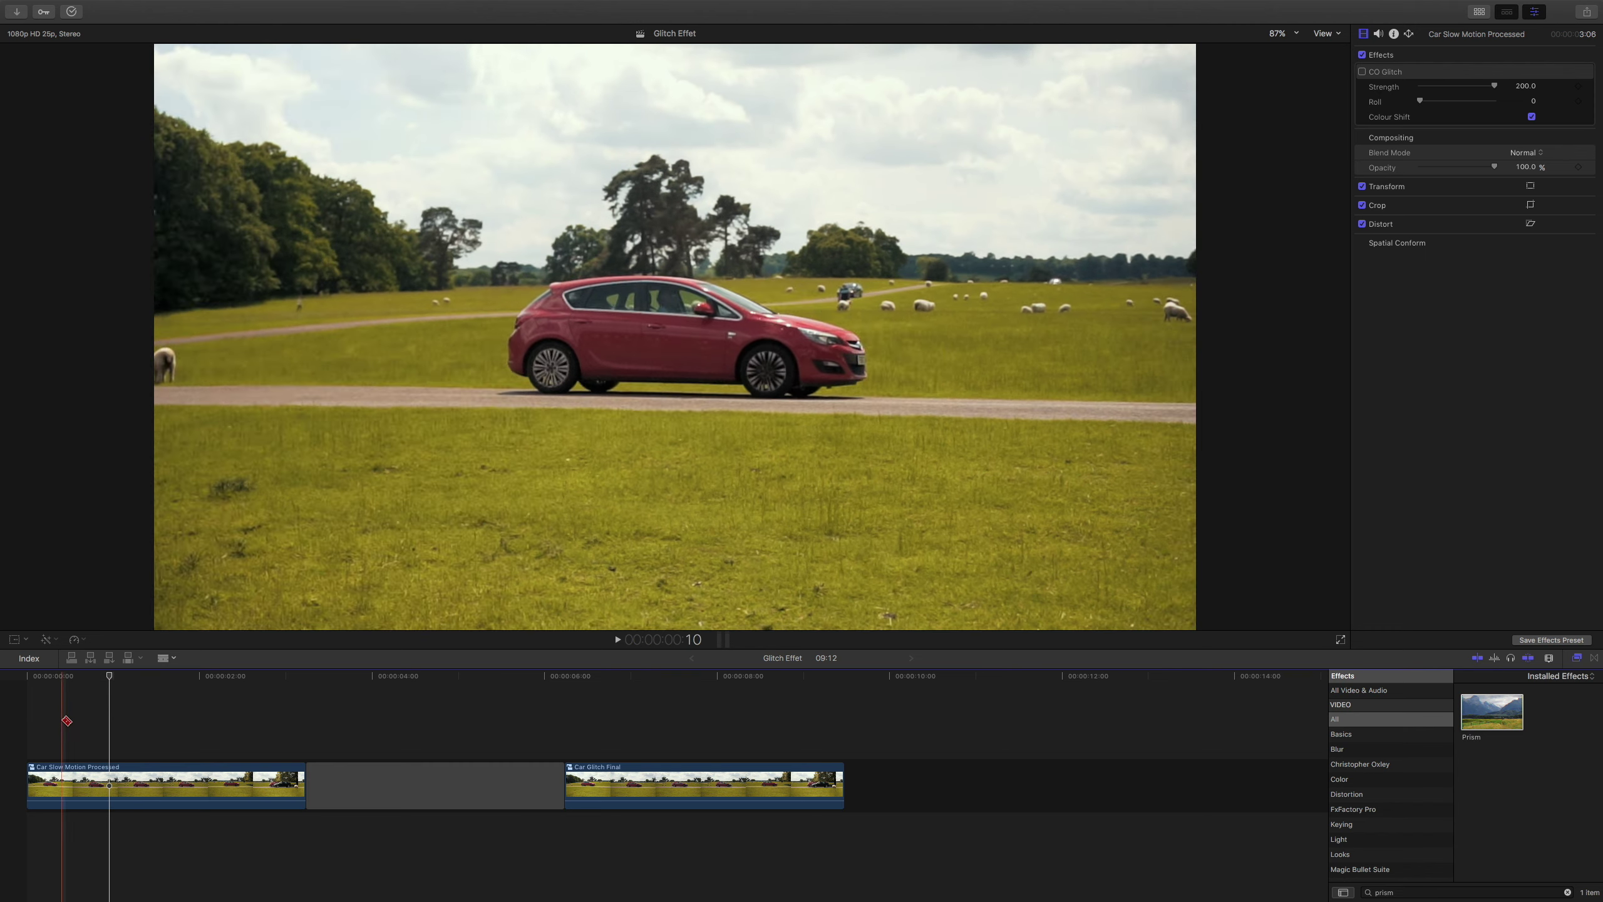
{"action": "left_click", "coordinate": [110, 779]}
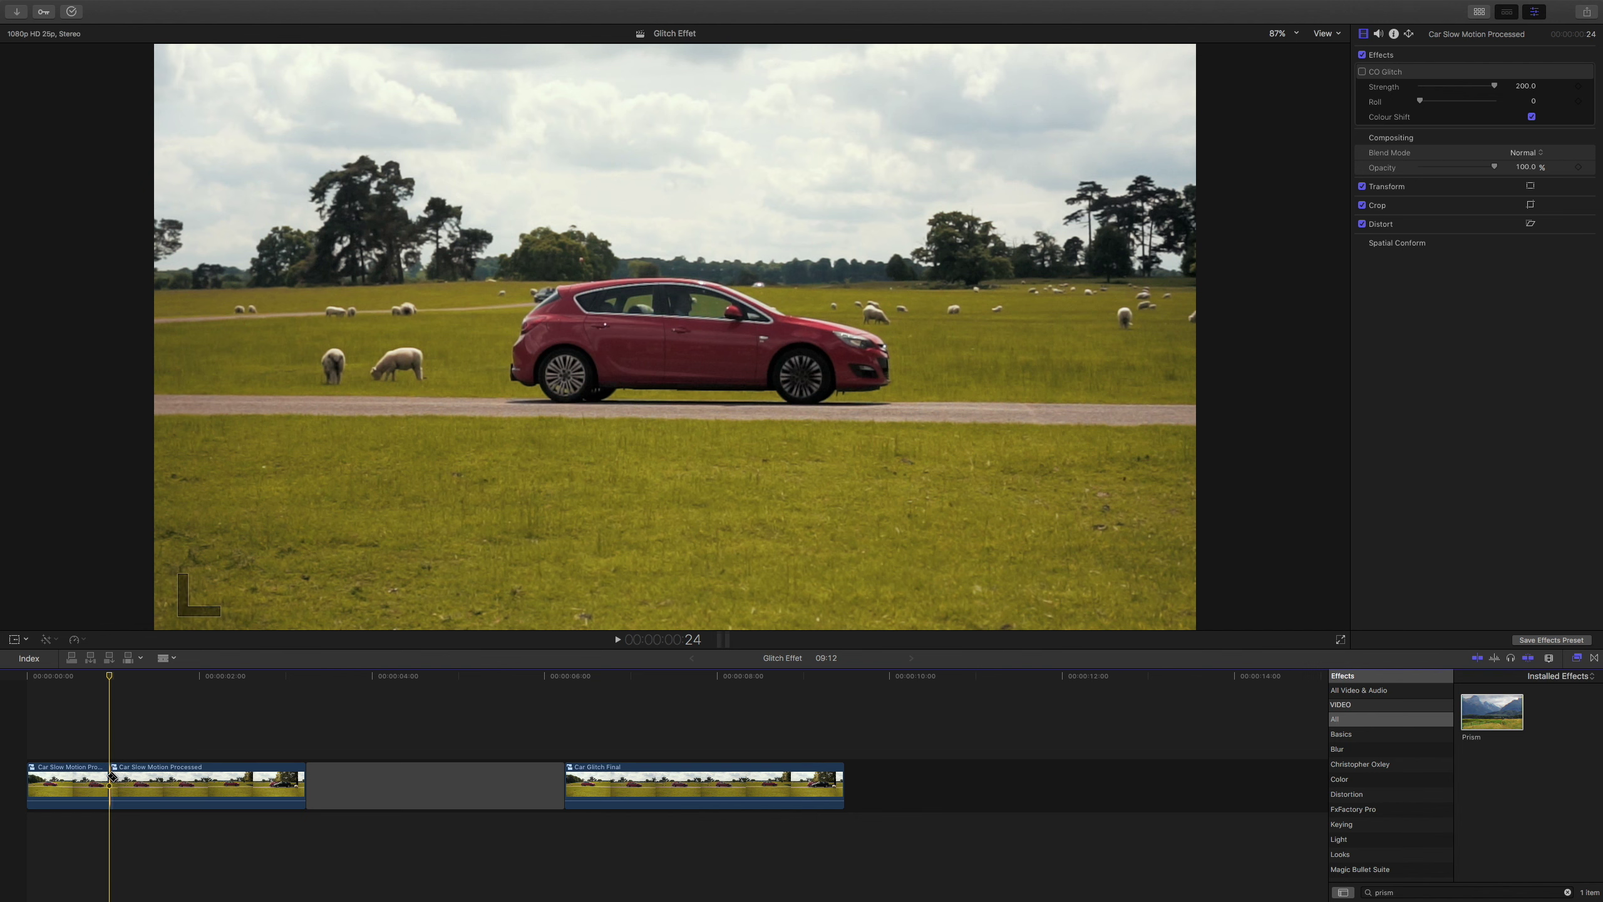
{"action": "key", "text": "a"}
Play on from the first cut and split the remaining Car Slow Motion Processed clip at 2:08
{"action": "key", "text": "space"}
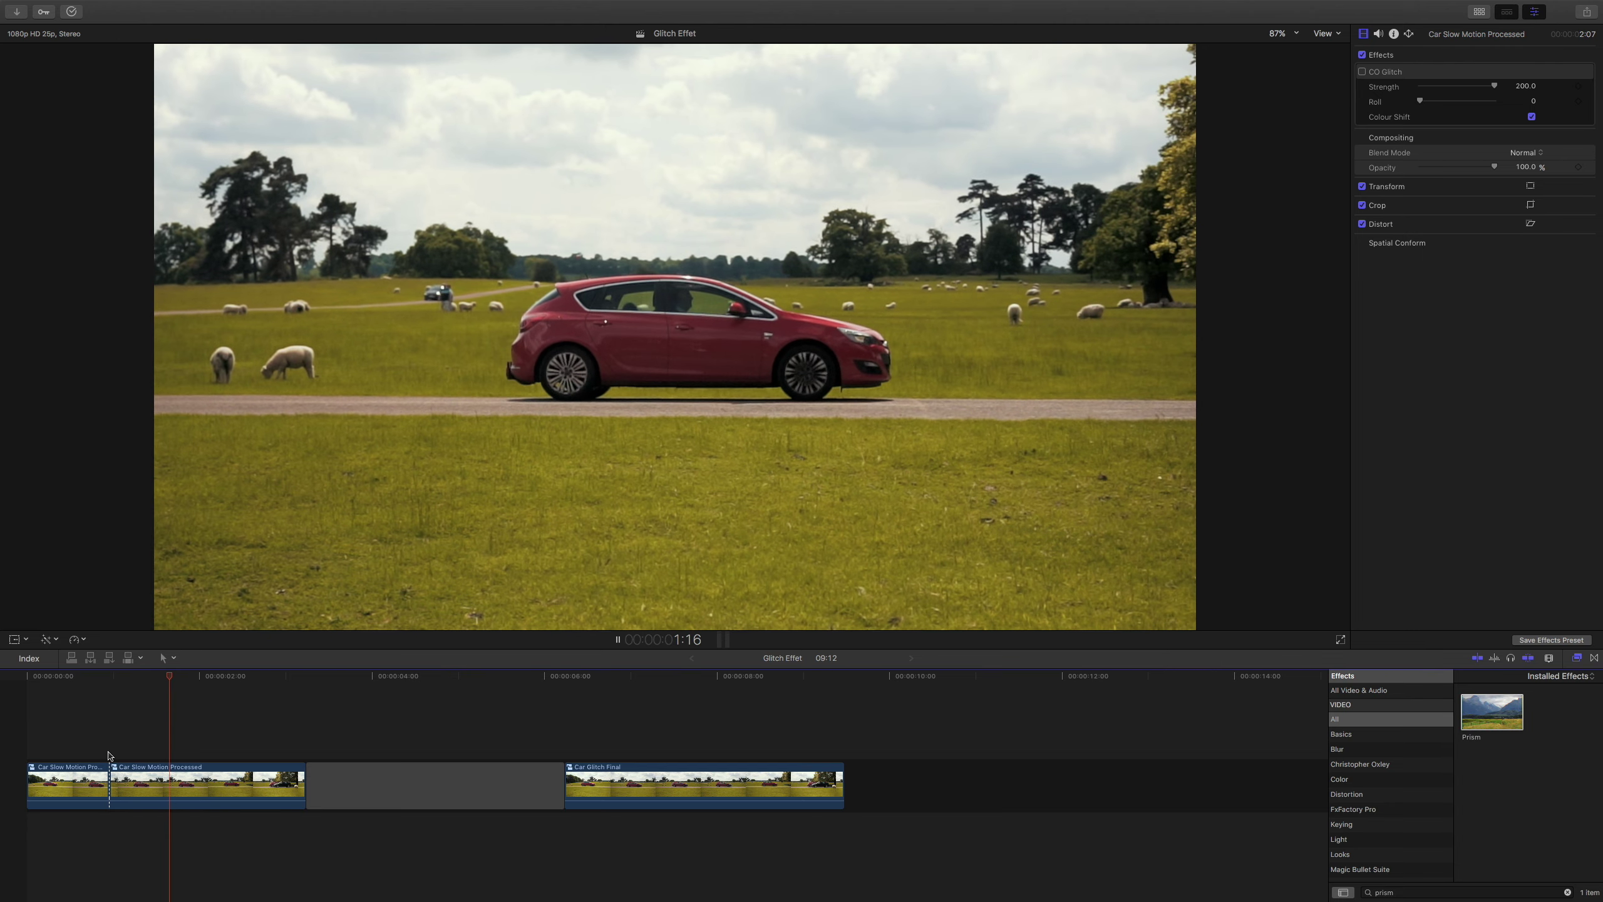
{"action": "key", "text": "space"}
{"action": "key", "text": "Left"}
{"action": "key", "text": "Left"}
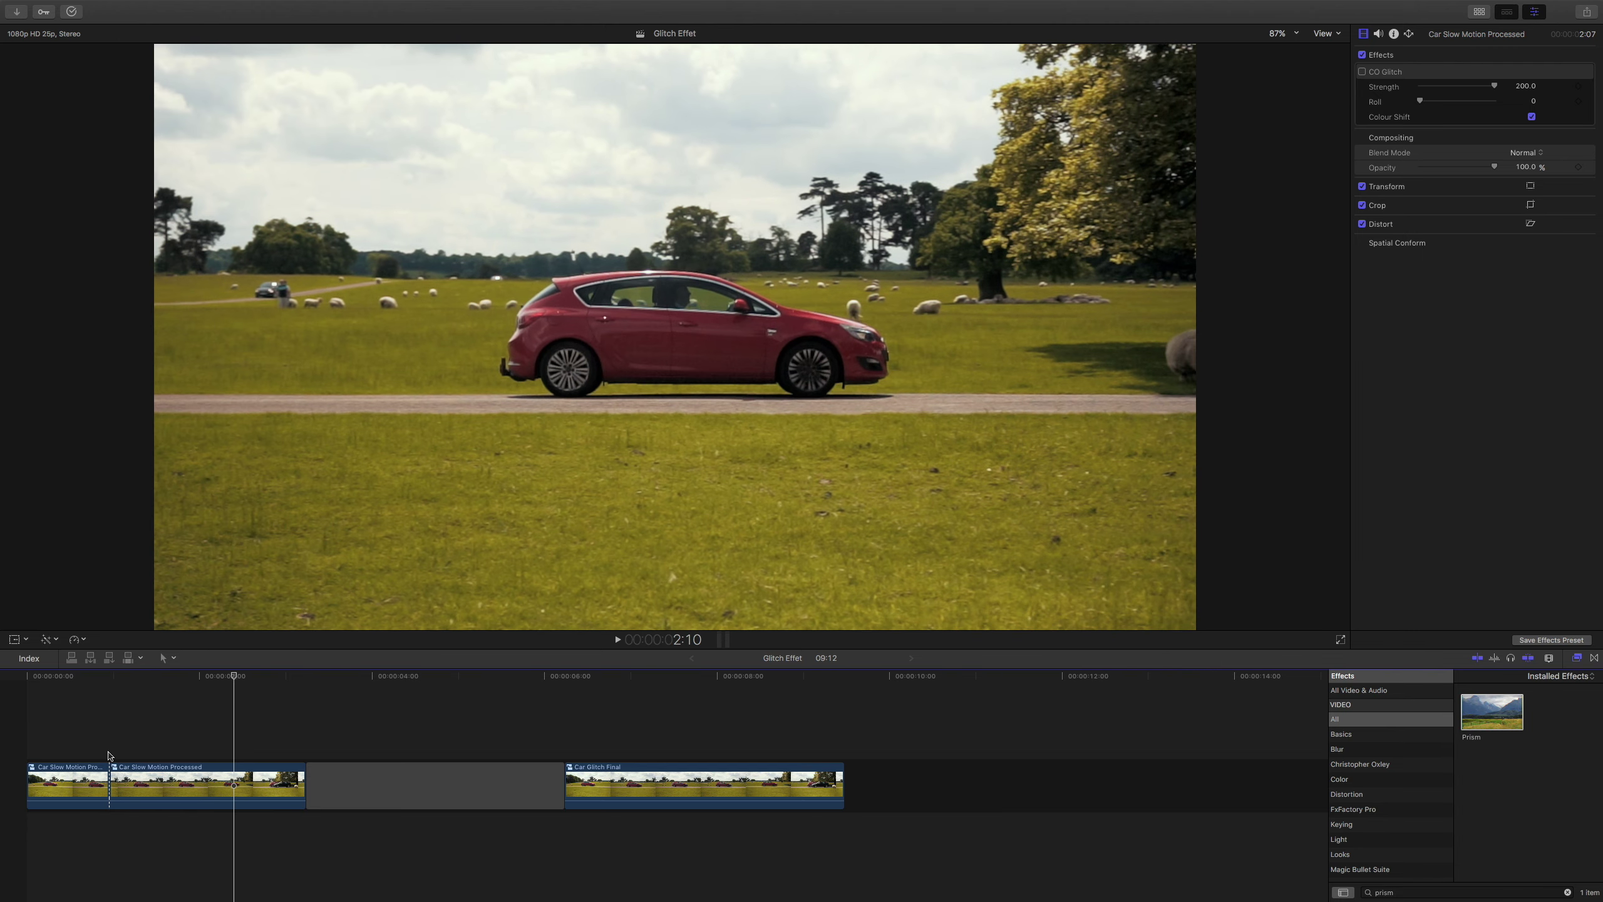
{"action": "key", "text": "b"}
{"action": "left_click", "coordinate": [229, 779]}
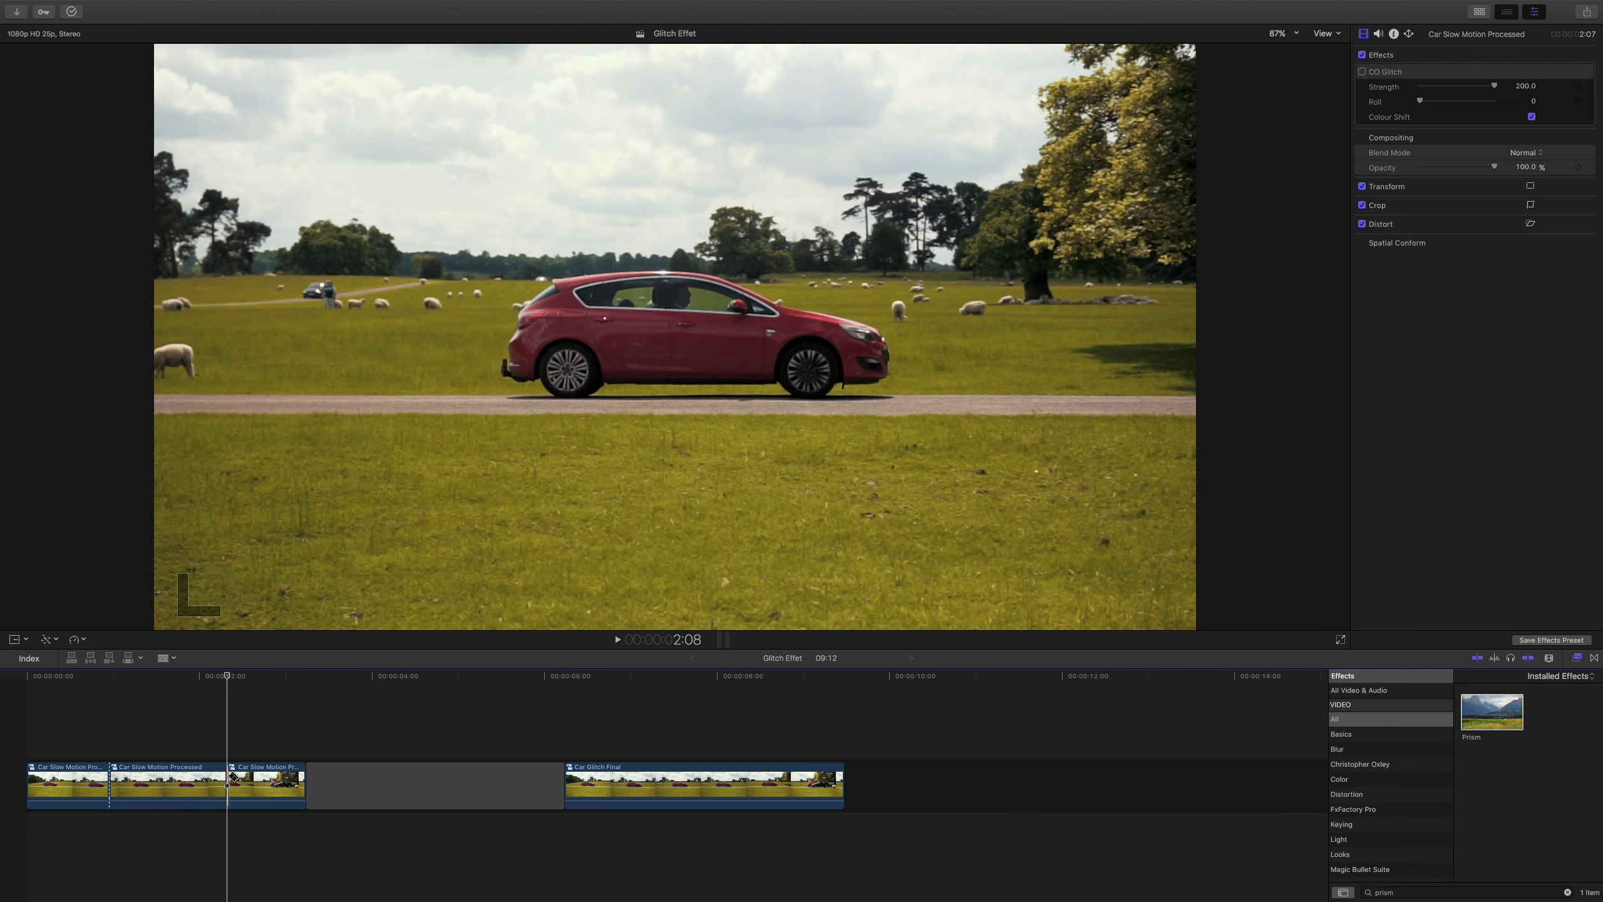
{"action": "key", "text": "a"}
Replay the footage around the second cut to check its timing
{"action": "key", "text": "space"}
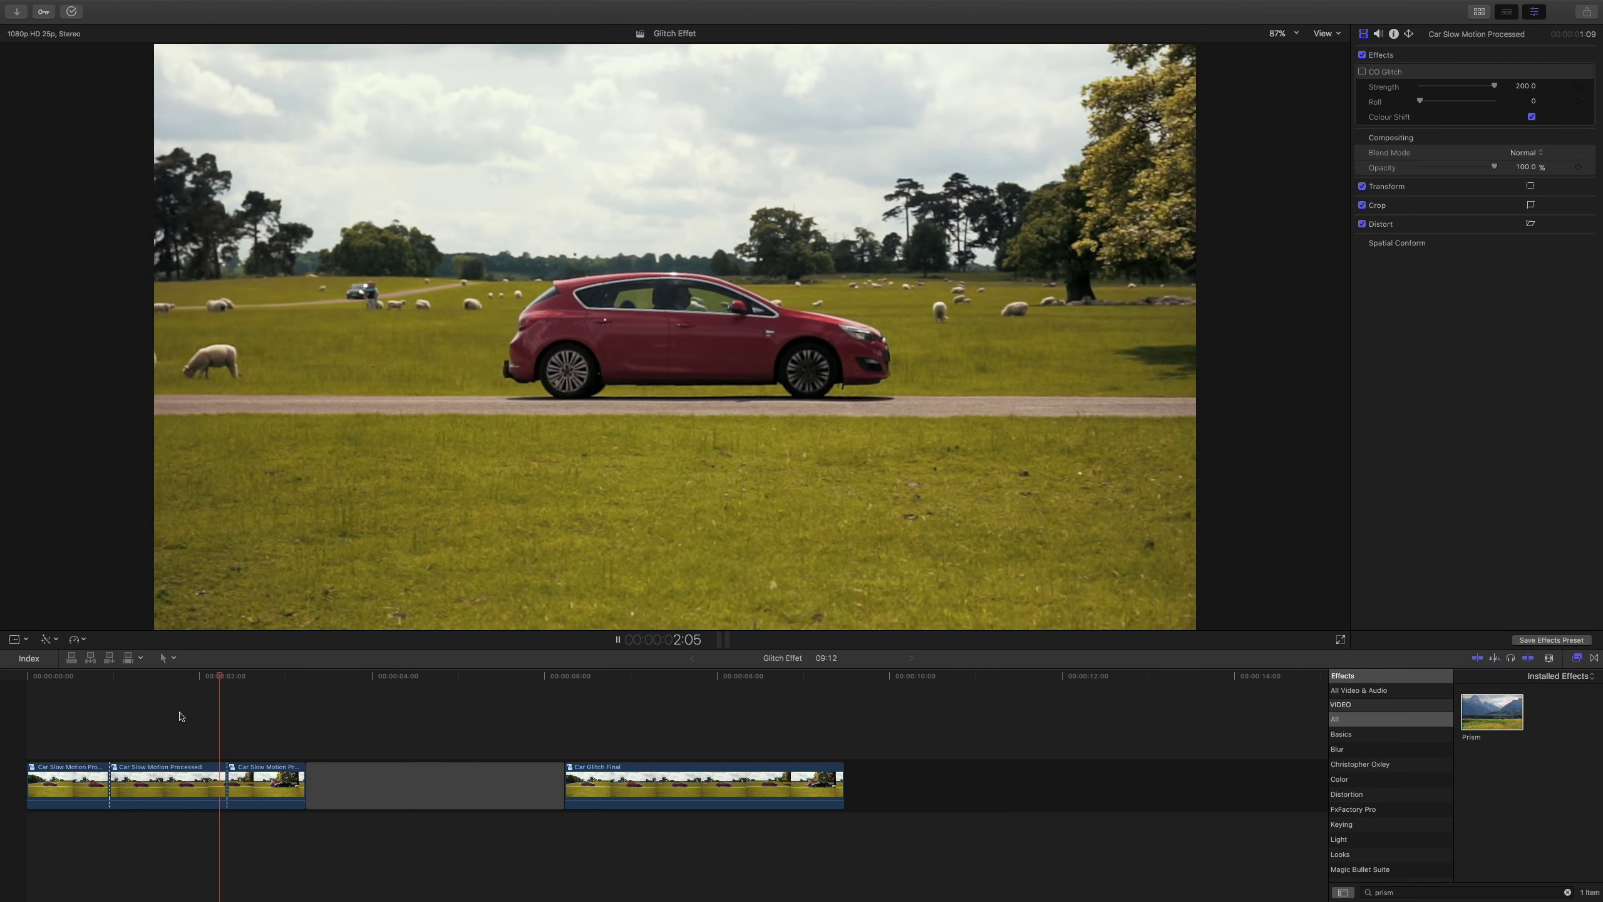
{"action": "left_click", "coordinate": [179, 716]}
{"action": "key", "text": "space"}
{"action": "key", "text": "space"}
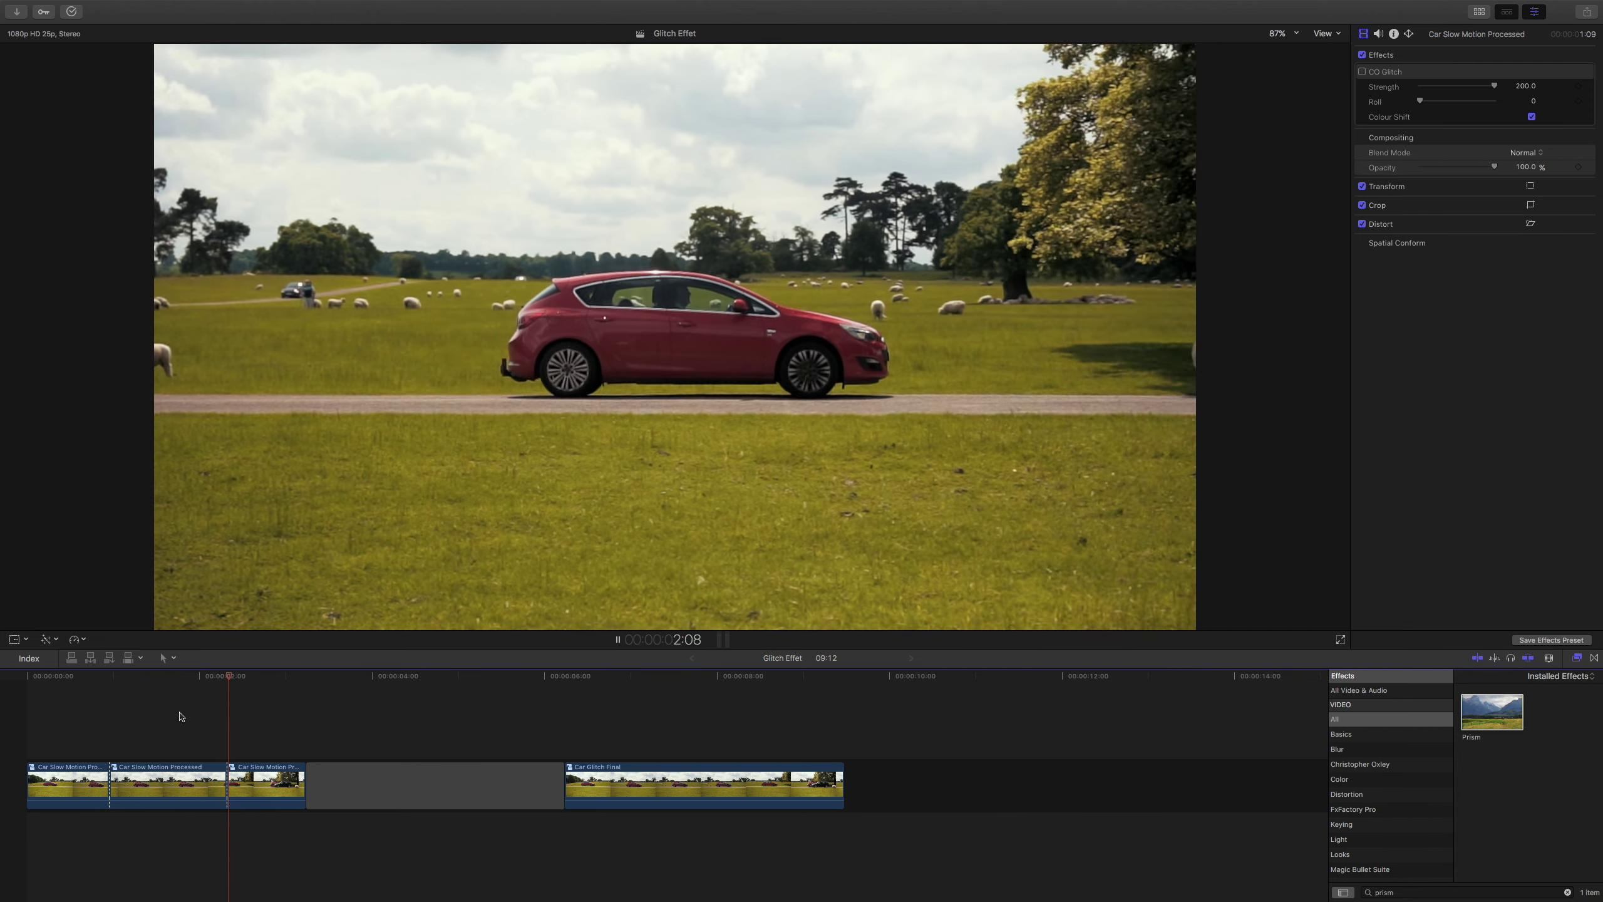
{"action": "key", "text": "space"}
{"action": "left_click", "coordinate": [179, 716]}
{"action": "left_click", "coordinate": [208, 694]}
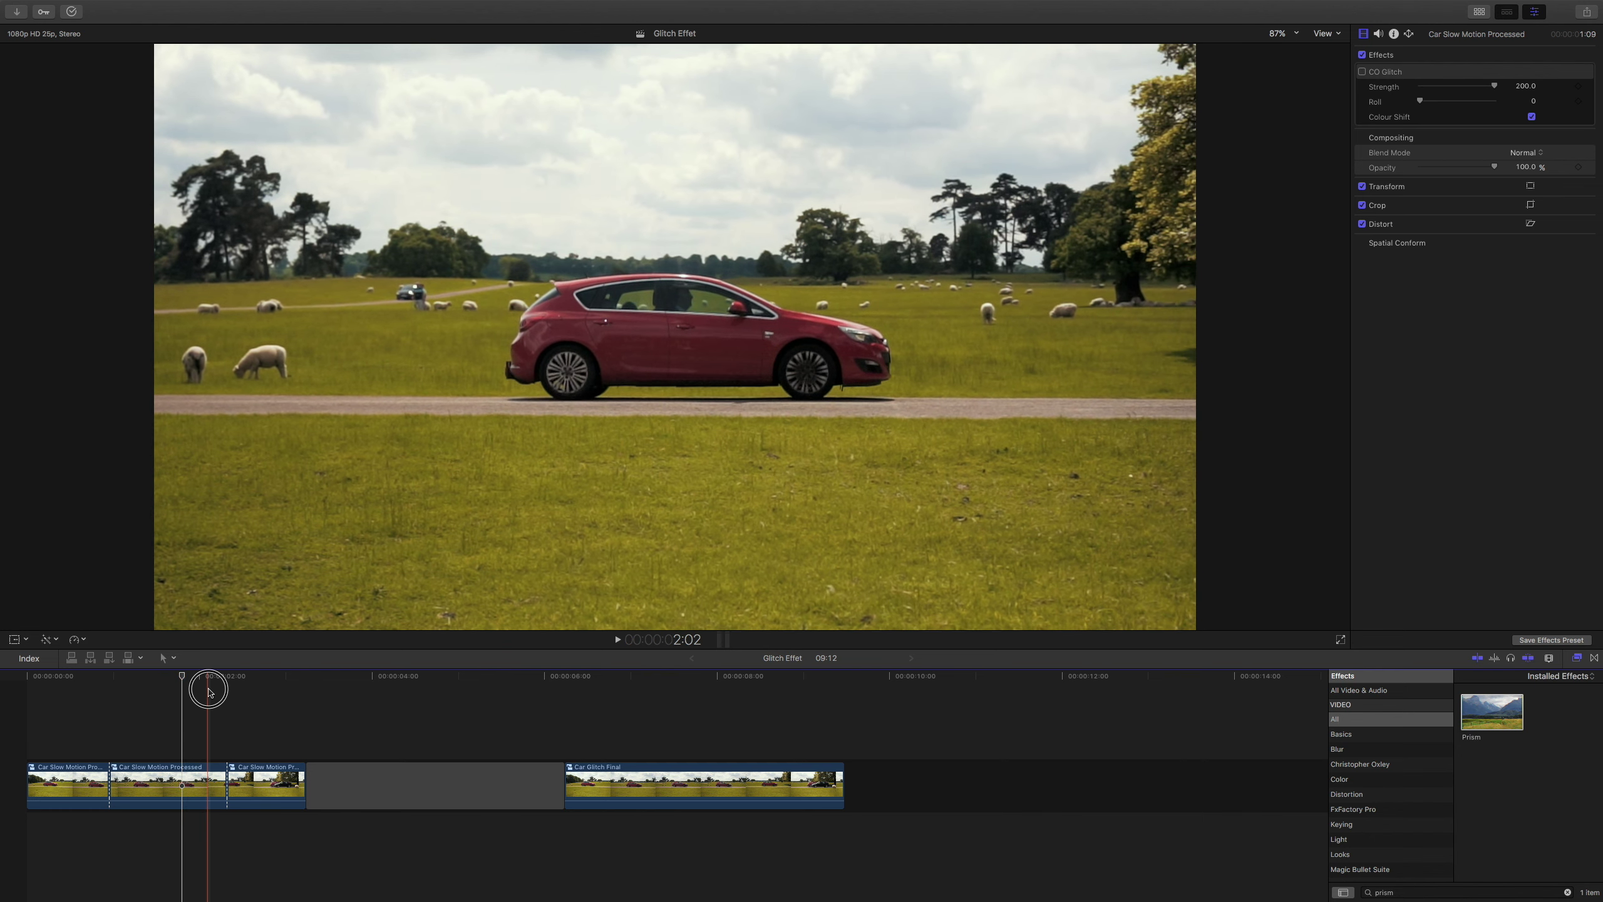
Roll the second cut back to 2:04 with the Trim tool
{"action": "left_click_drag", "start_coordinate": [208, 675], "coordinate": [214, 679]}
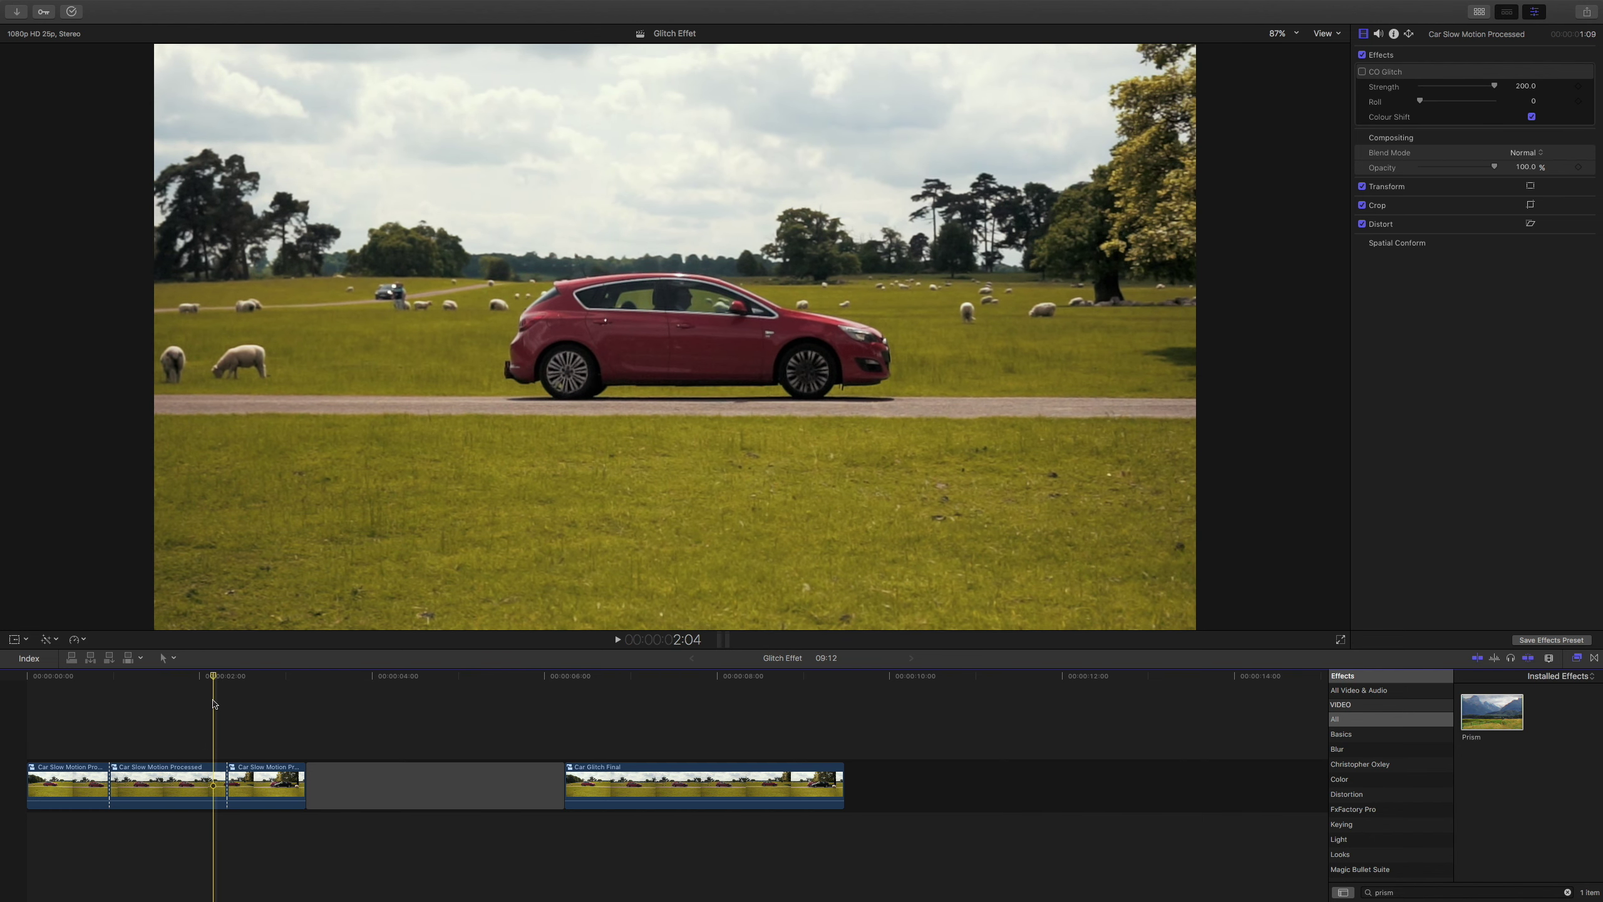
{"action": "key", "text": "t"}
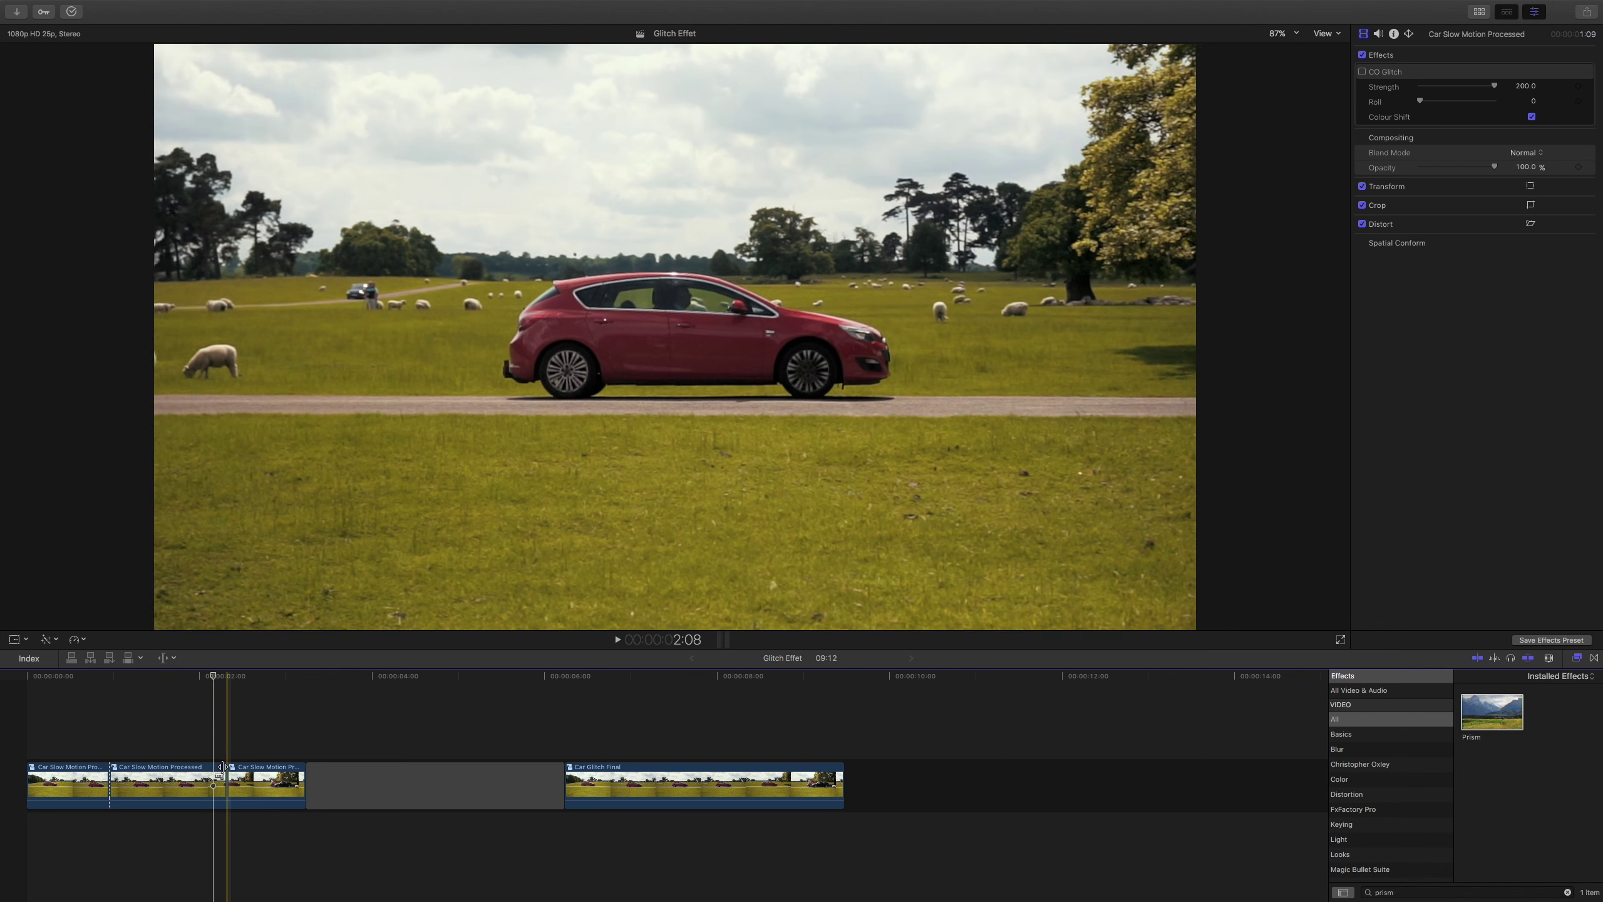
{"action": "left_click", "coordinate": [173, 658]}
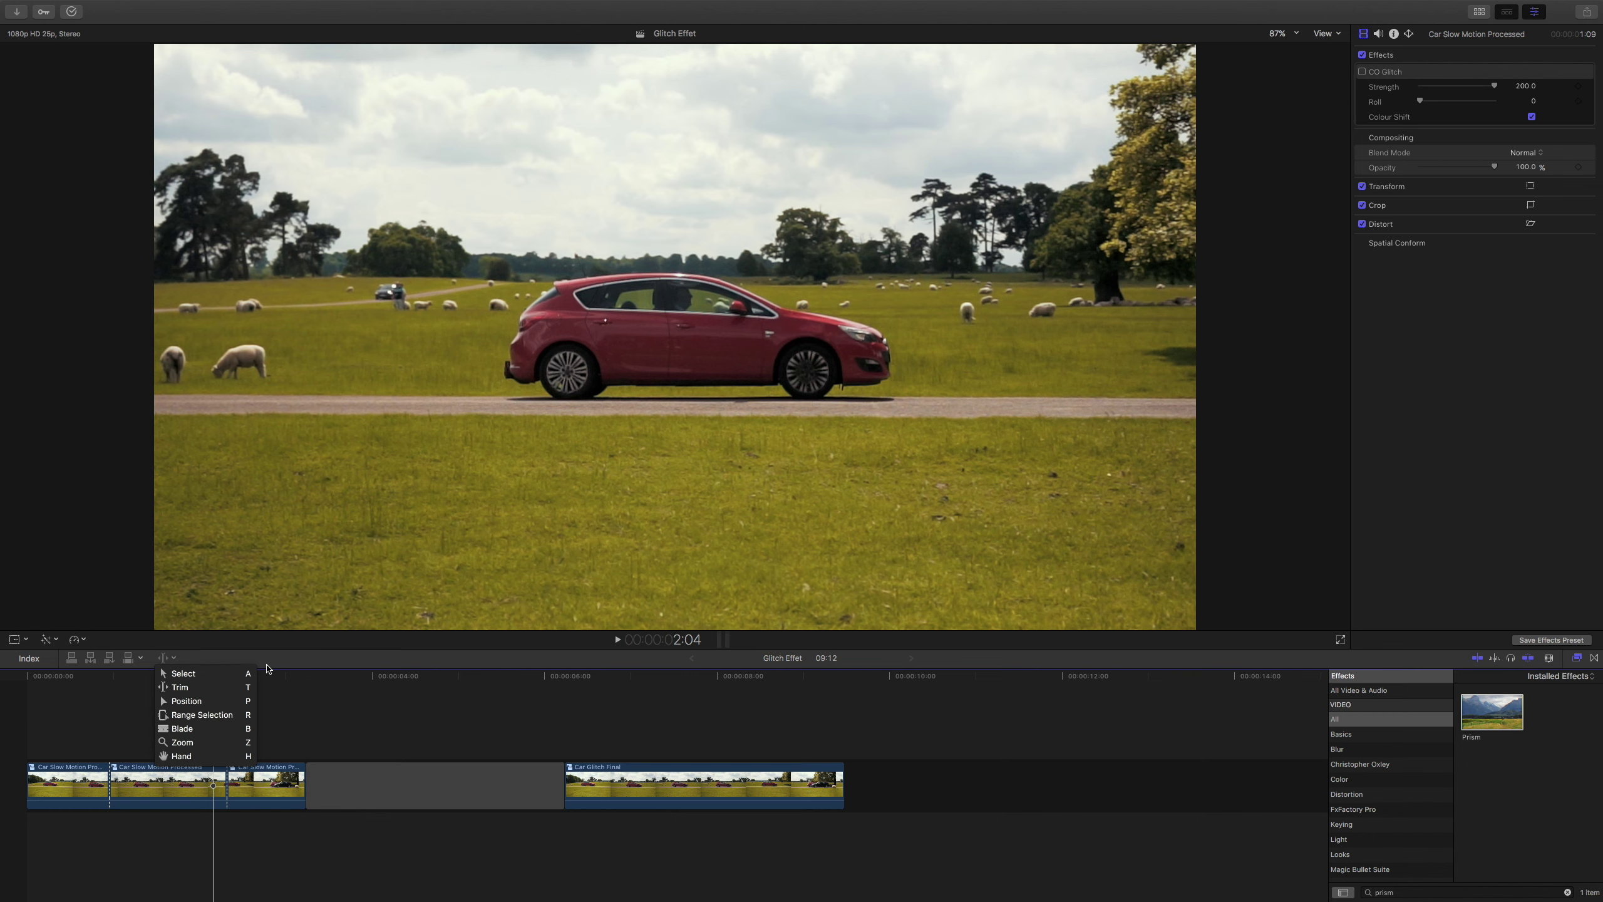
{"action": "left_click", "coordinate": [295, 667]}
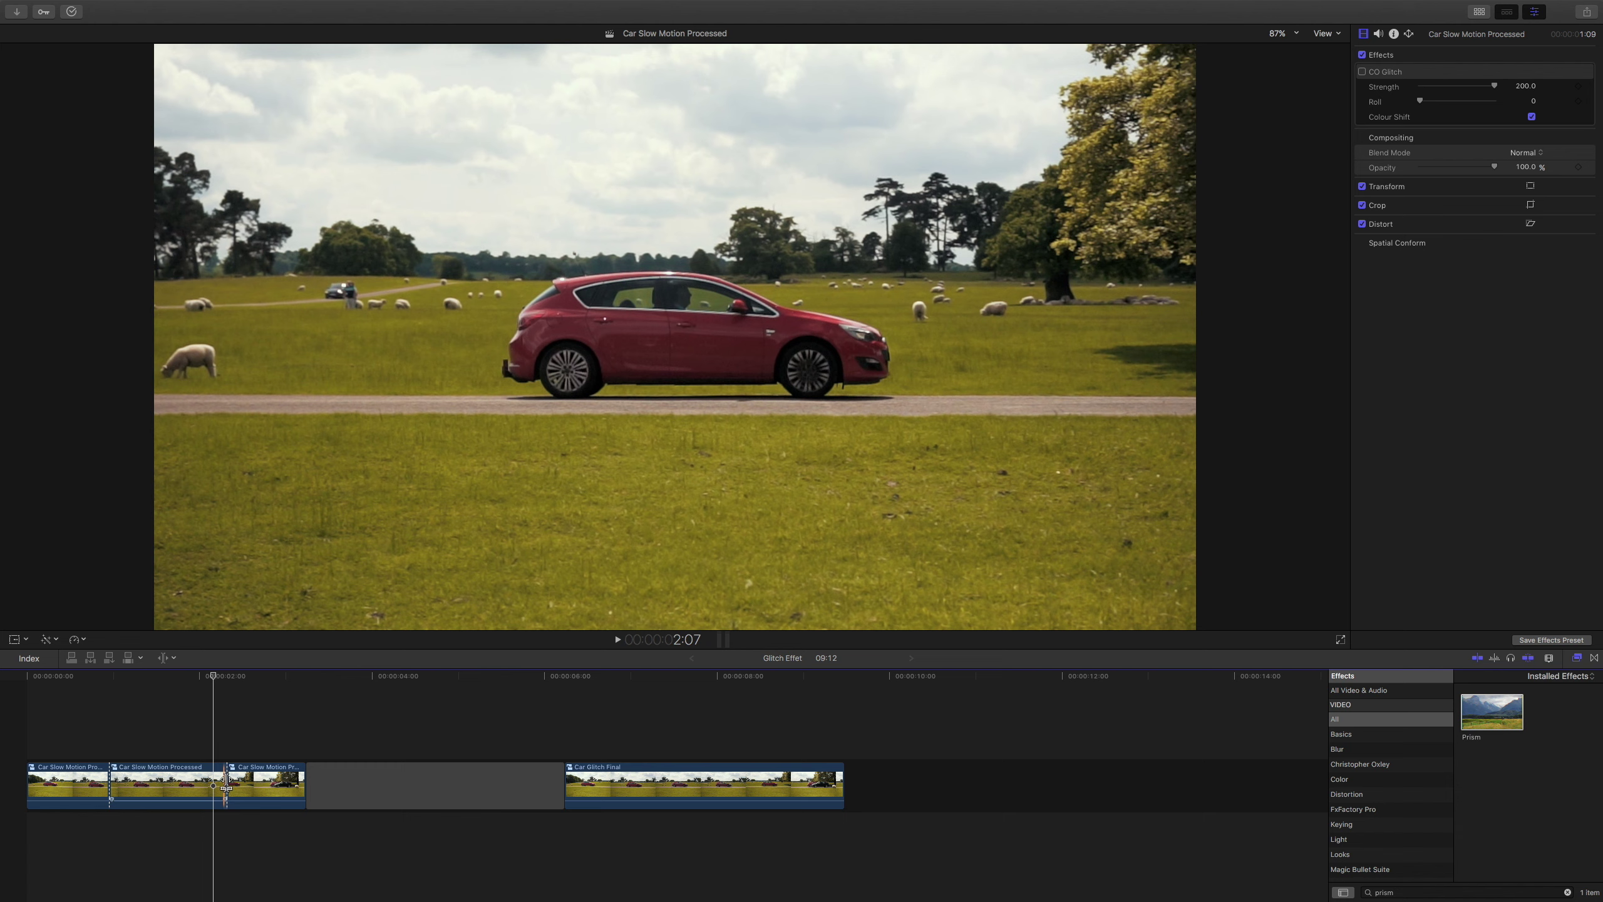
{"action": "left_click_drag", "start_coordinate": [227, 783], "coordinate": [215, 783]}
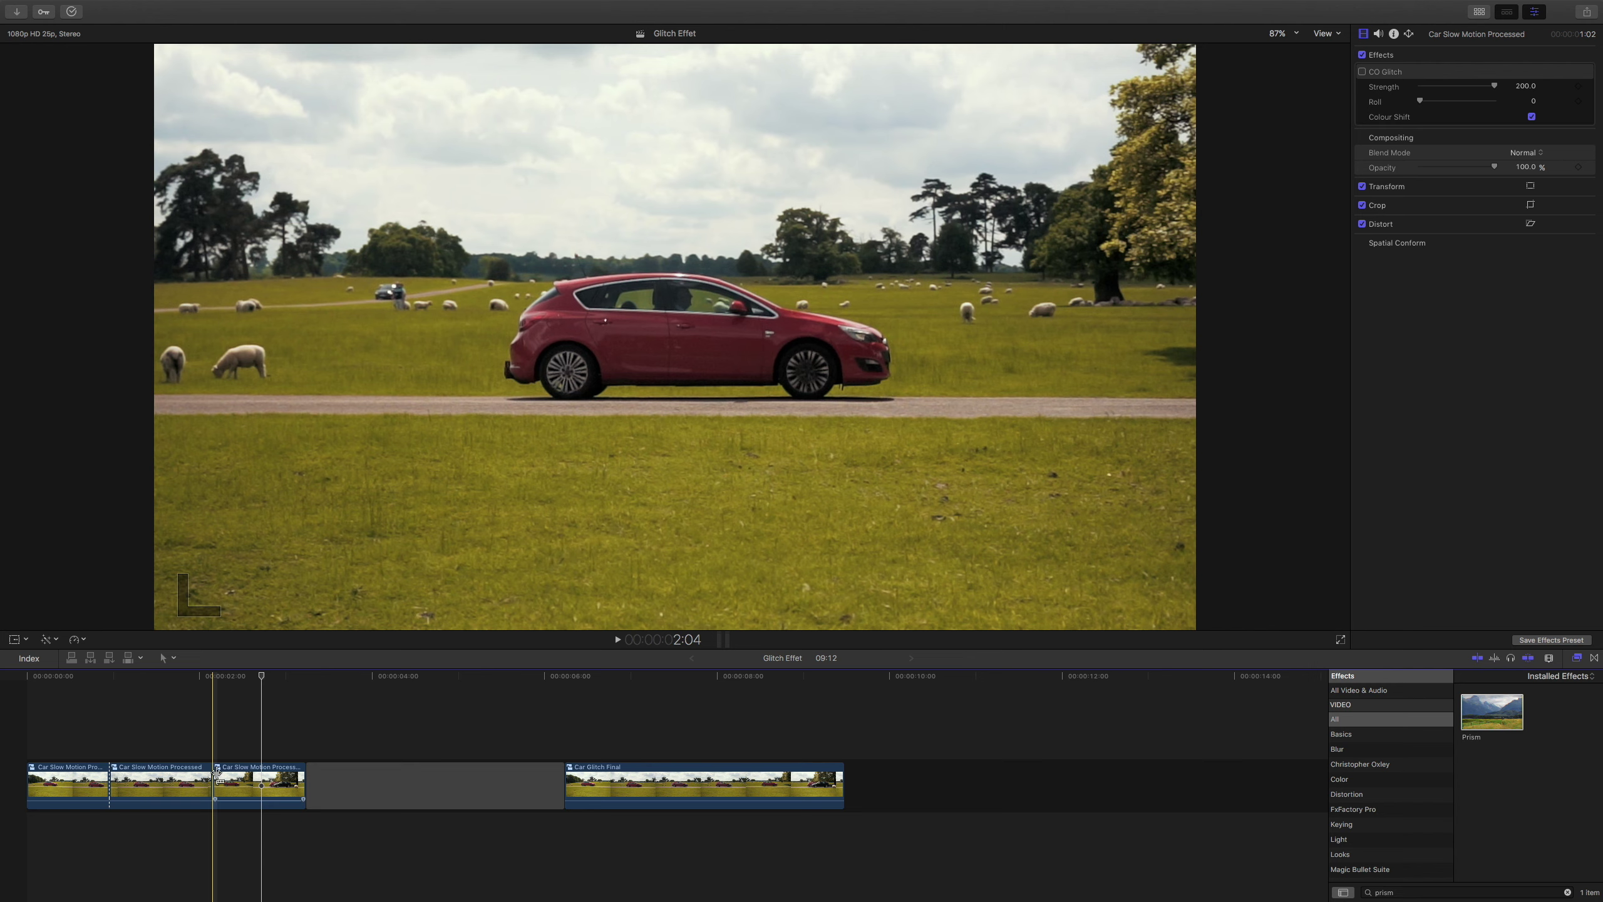
Enable CO Glitch on the middle section of the split clip and compare it with the neighbouring sections
{"action": "left_click", "coordinate": [146, 785]}
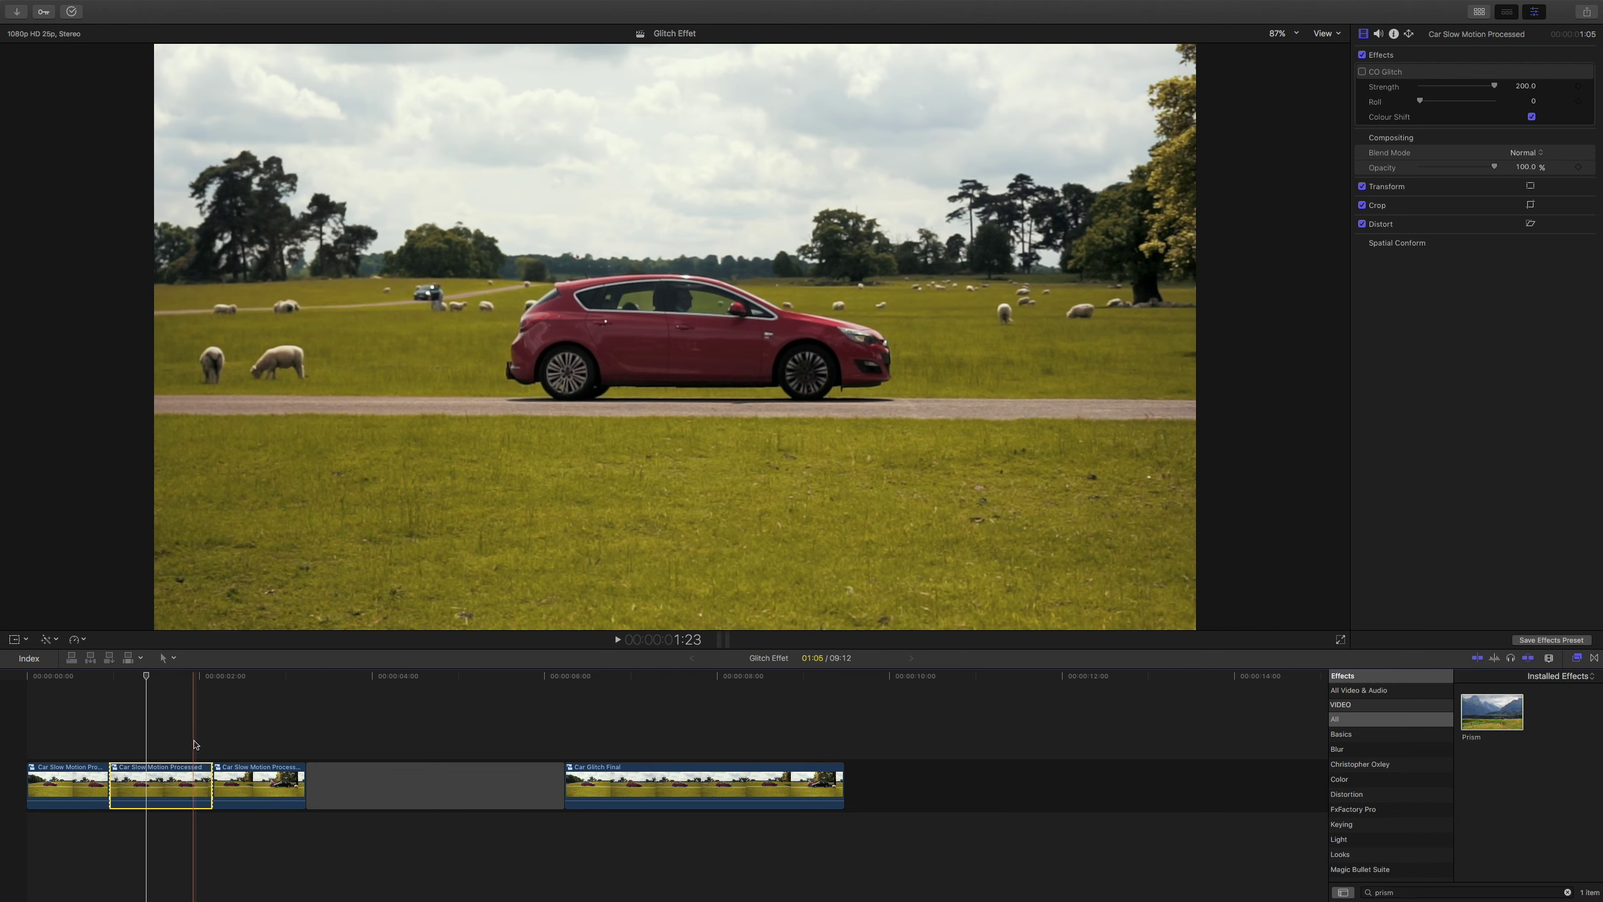
{"action": "left_click", "coordinate": [160, 715]}
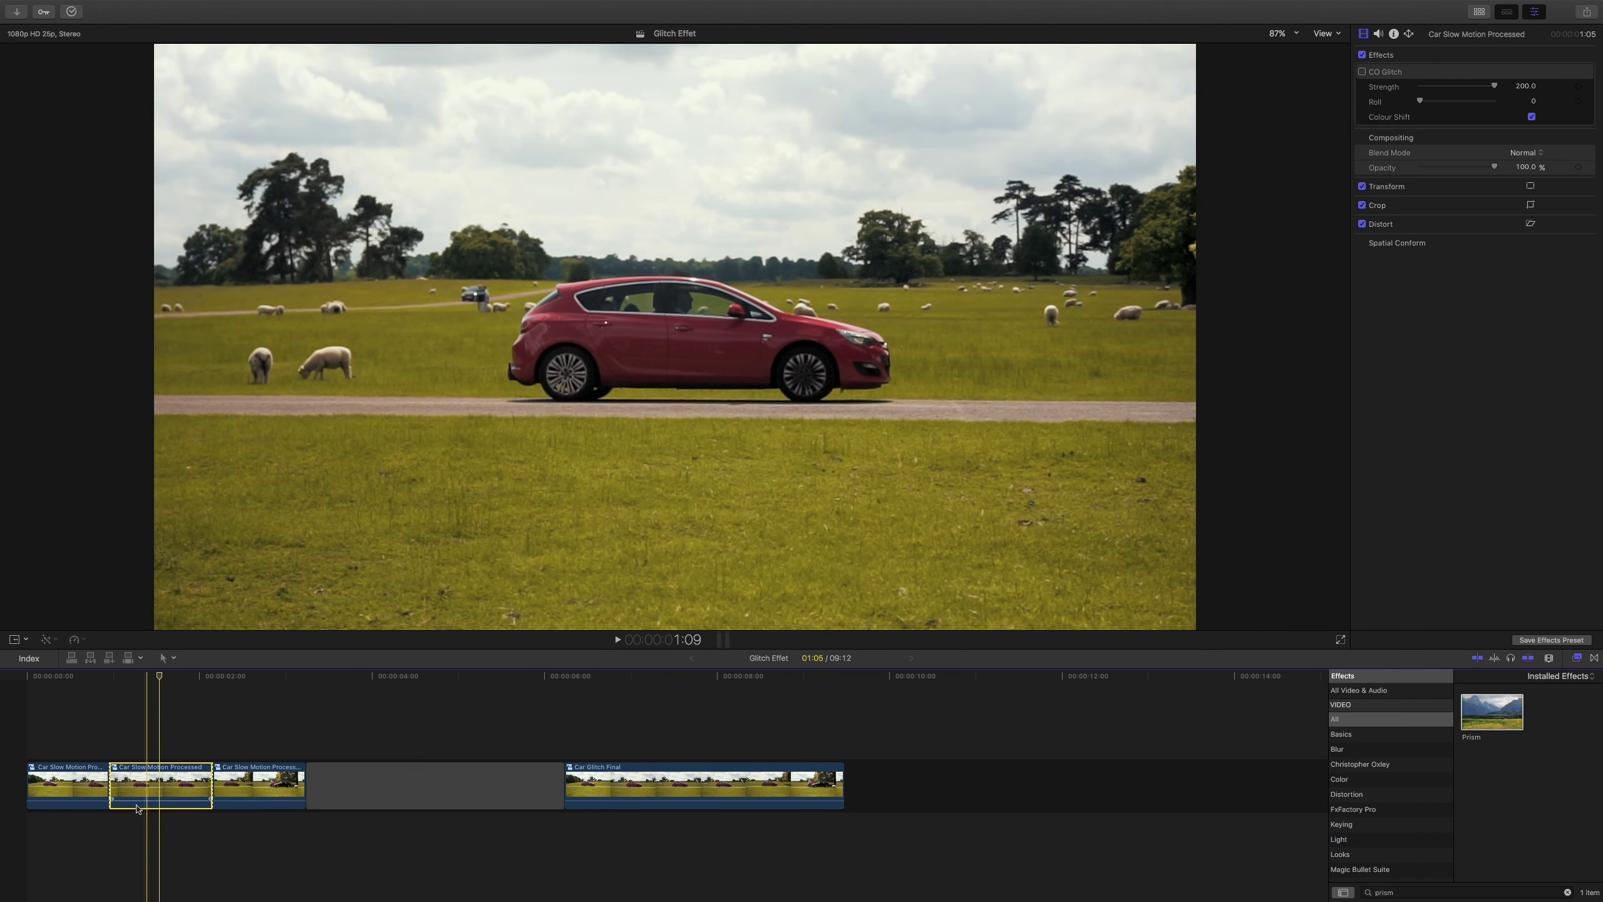
{"action": "left_click", "coordinate": [1362, 72]}
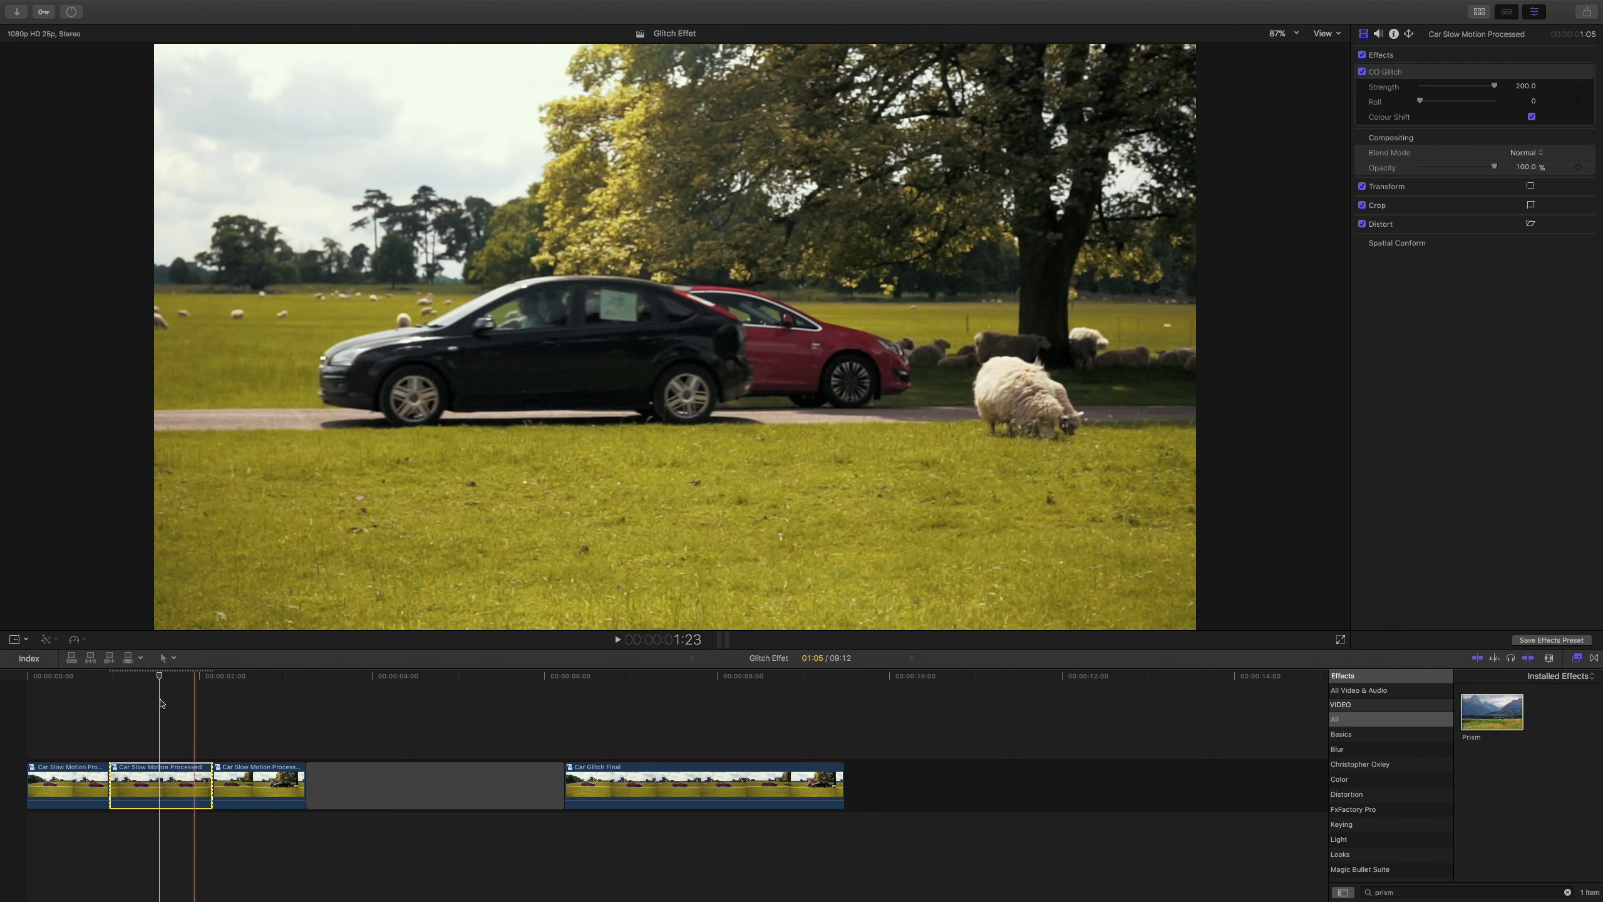
{"action": "left_click", "coordinate": [56, 716]}
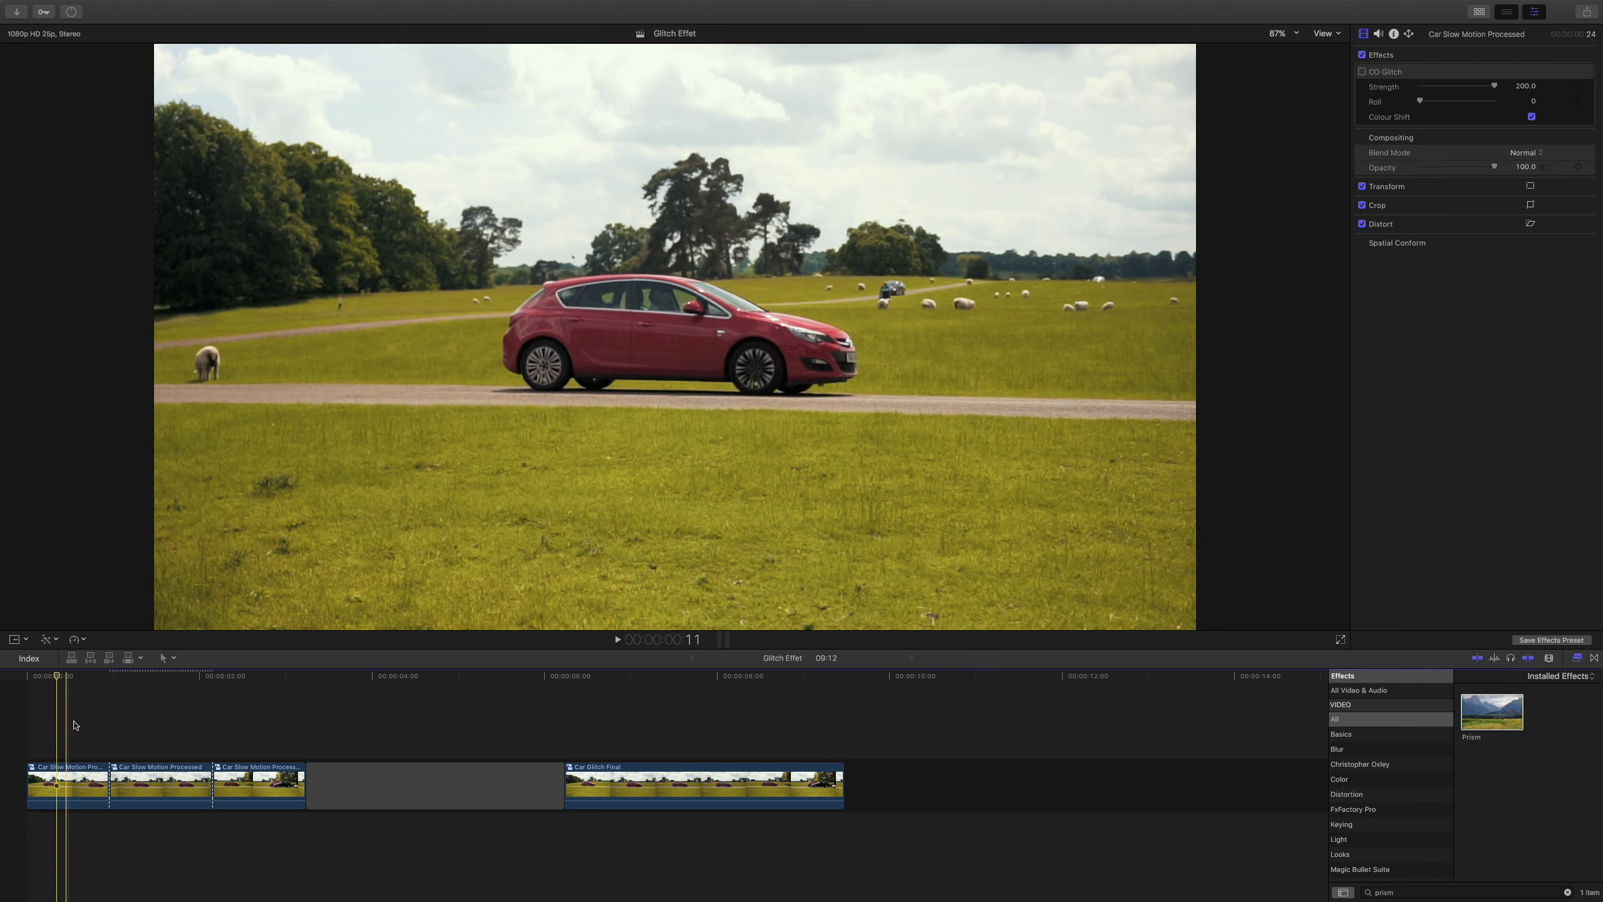
{"action": "left_click", "coordinate": [249, 728]}
Duplicate the glitched middle section directly above itself and disable CO Glitch on the upper copy
{"action": "left_click", "coordinate": [155, 745]}
{"action": "left_click", "coordinate": [160, 774]}
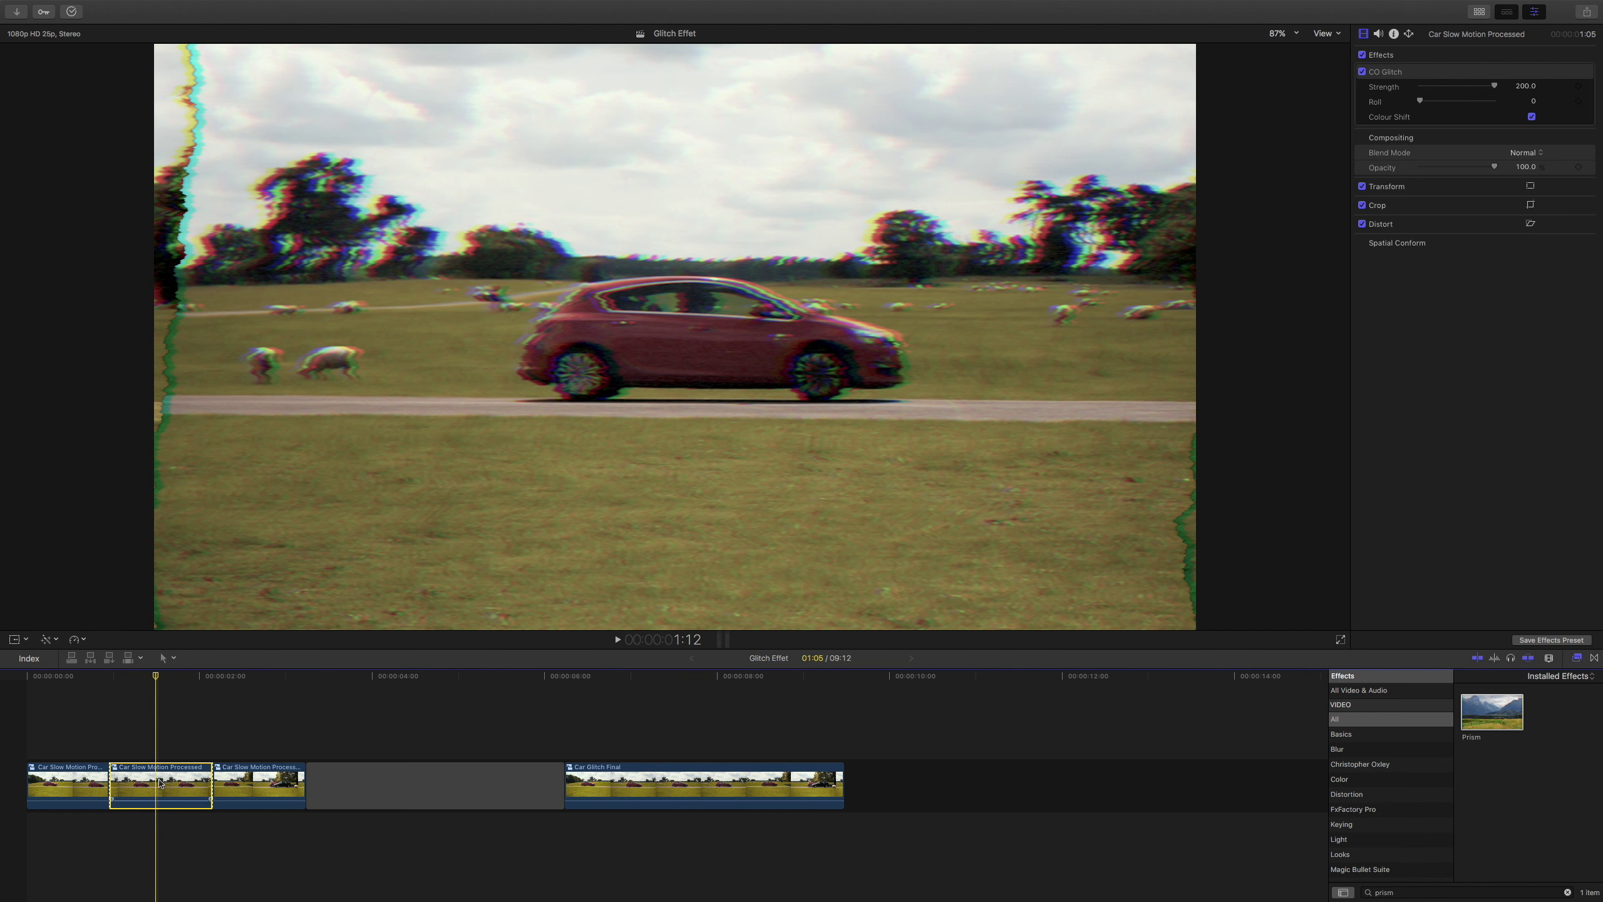
{"action": "left_click_drag", "start_coordinate": [159, 783], "coordinate": [165, 726]}
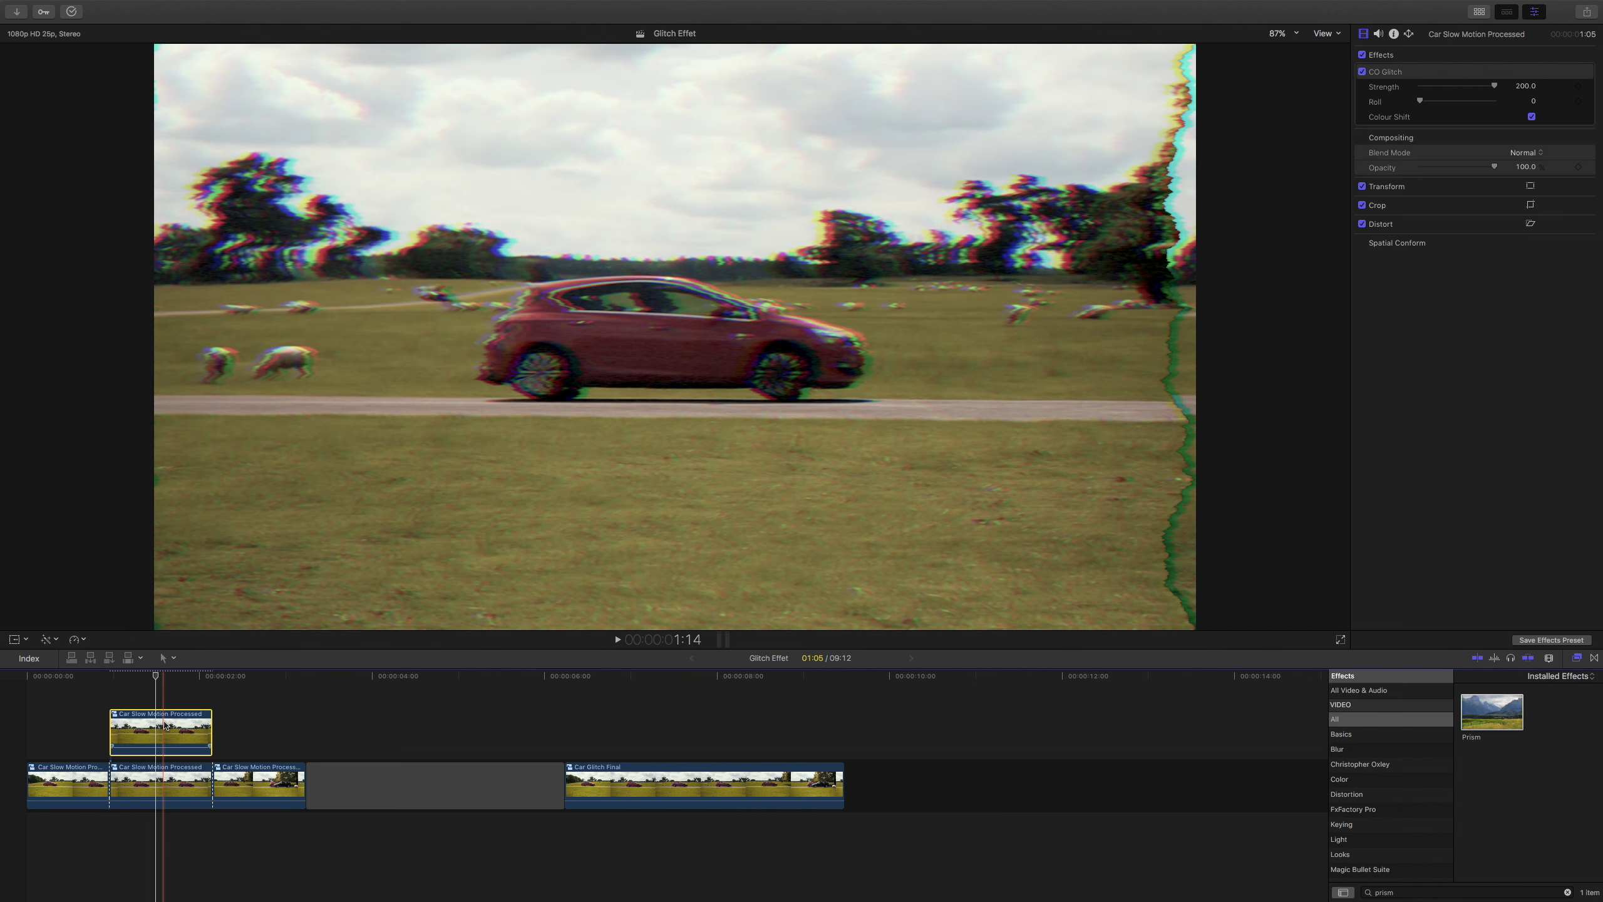
{"action": "left_click", "coordinate": [143, 800]}
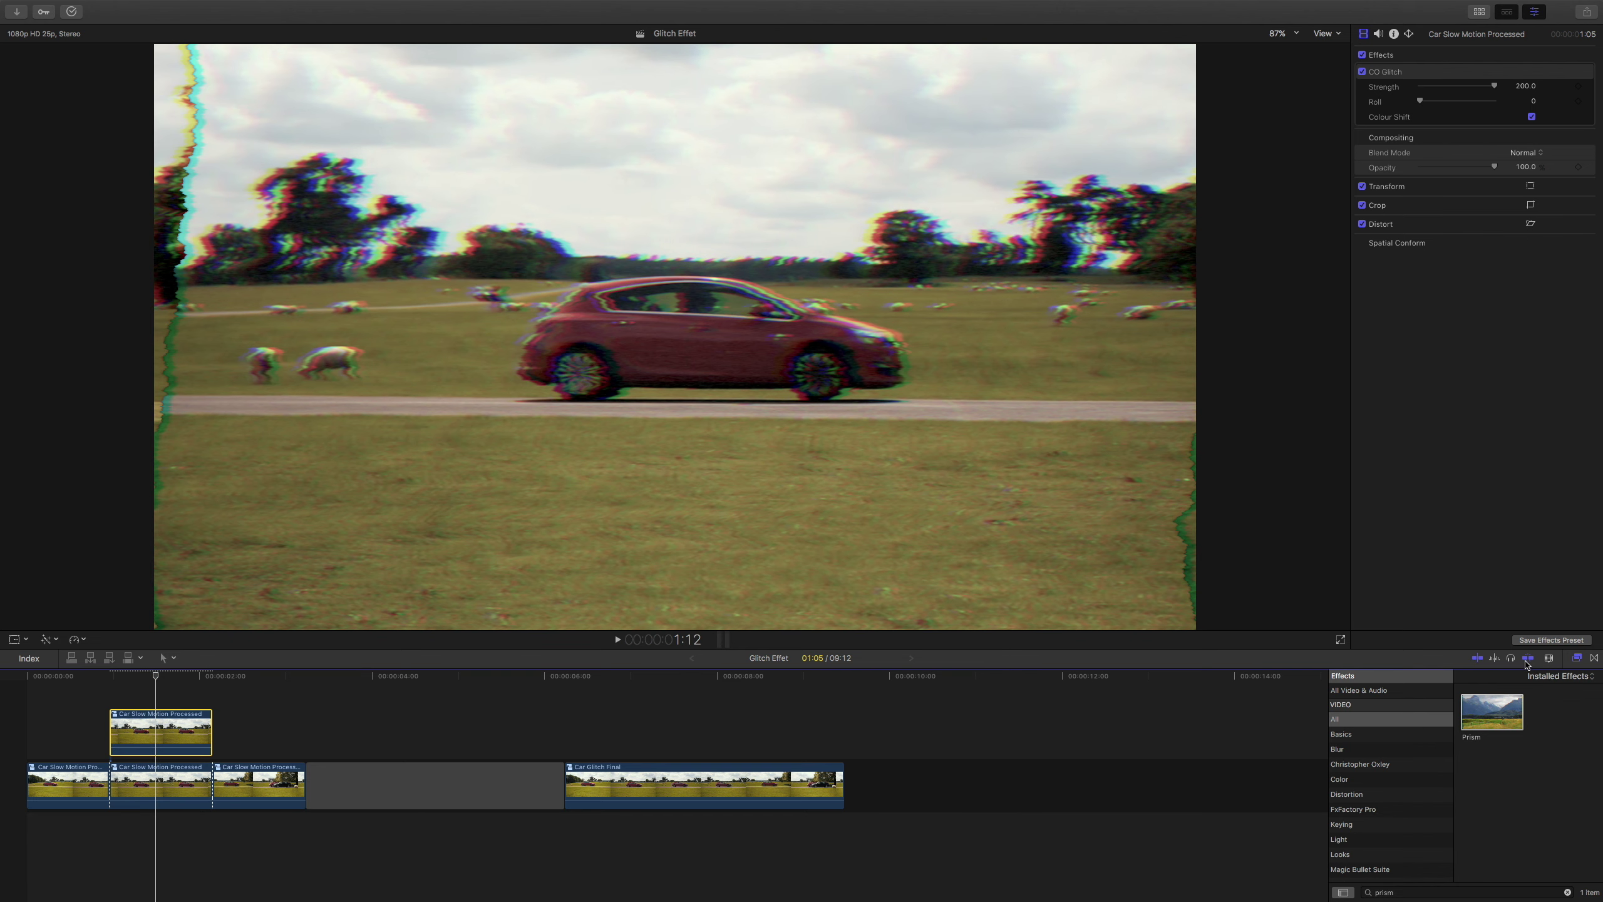
{"action": "left_click", "coordinate": [1528, 658]}
{"action": "left_click_drag", "start_coordinate": [145, 731], "coordinate": [145, 732]}
{"action": "left_click", "coordinate": [1362, 72]}
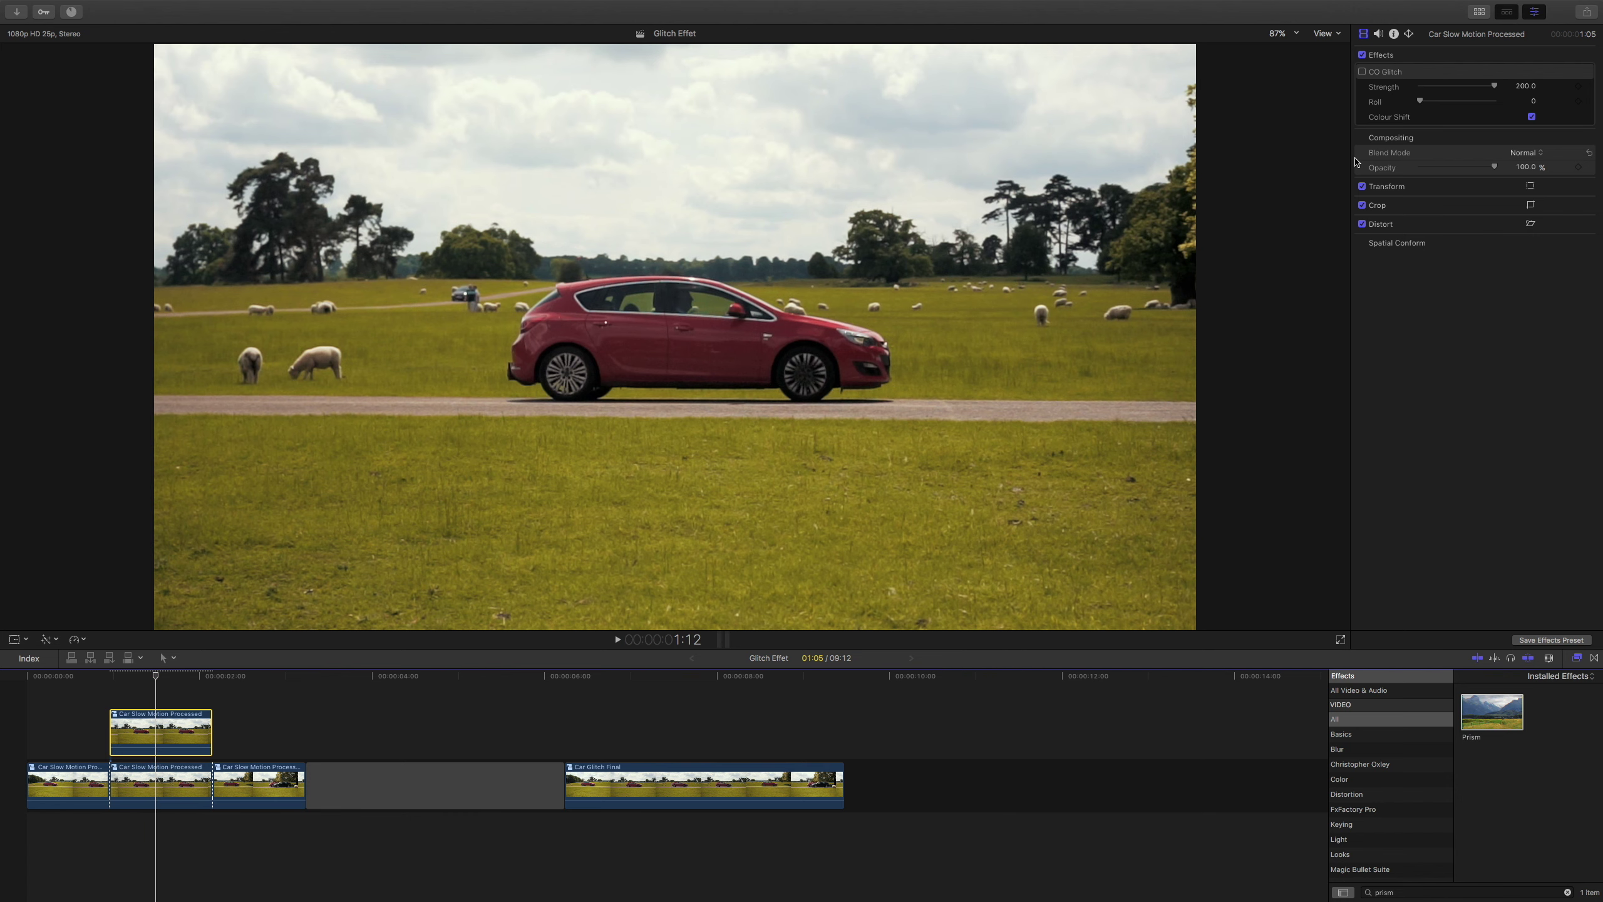
Search the effects for "mask" and apply Draw Mask to the upper copy of the middle section
{"action": "left_click", "coordinate": [1568, 892]}
{"action": "left_click", "coordinate": [1538, 894]}
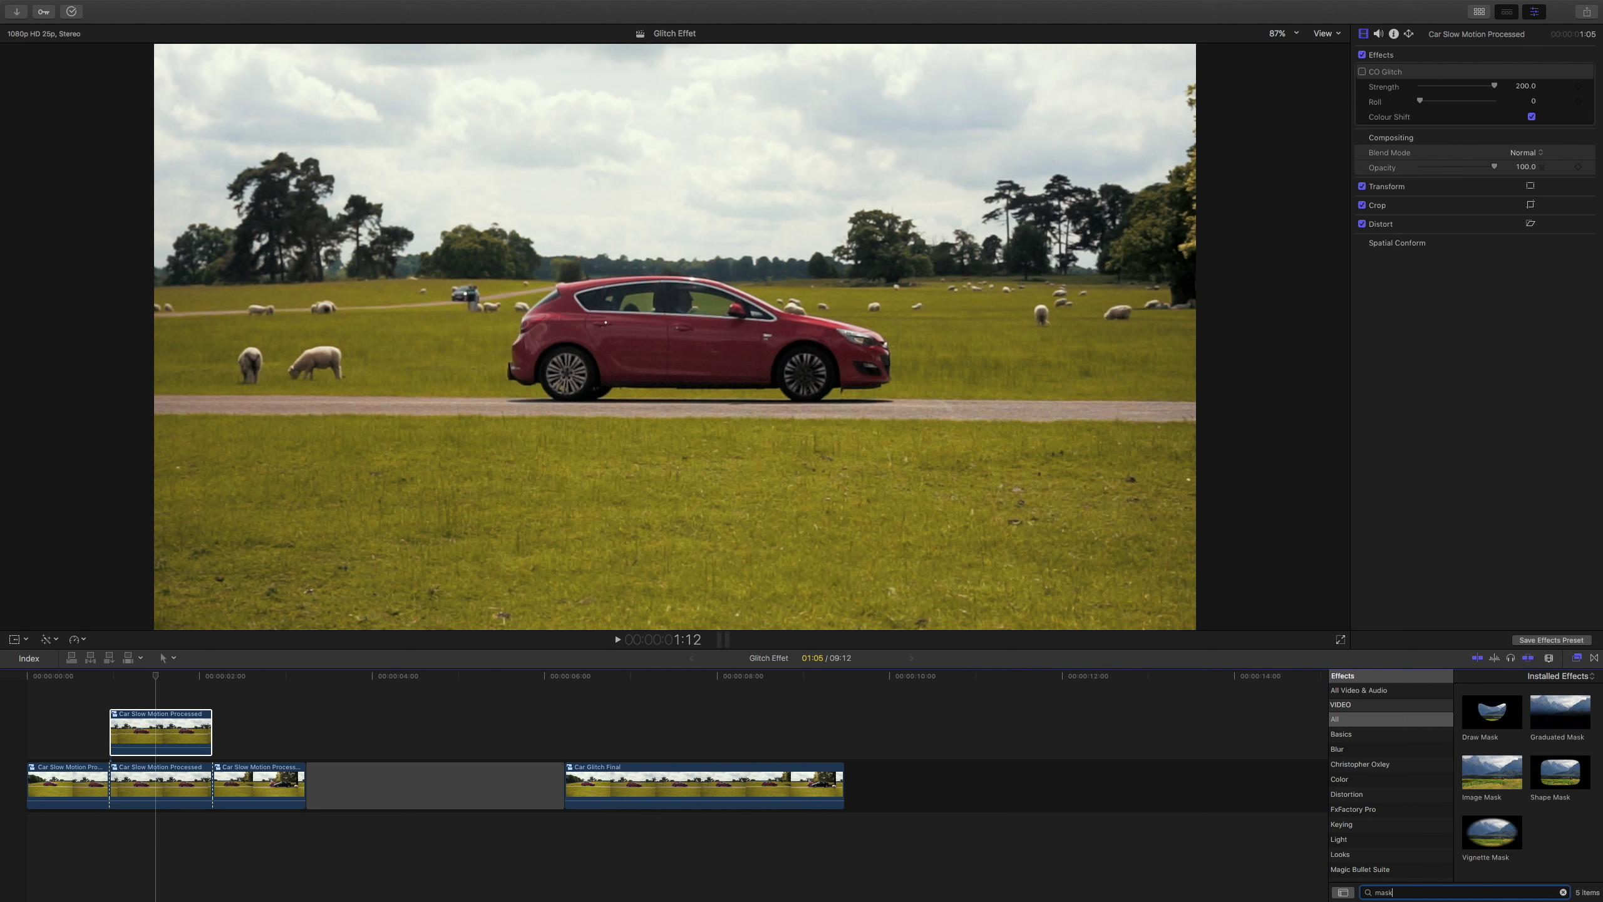
{"action": "mouse_move", "coordinate": [1485, 721]}
{"action": "left_mouse_down"}
{"action": "mouse_move", "coordinate": [954, 621]}
{"action": "mouse_move", "coordinate": [143, 680]}
{"action": "mouse_move", "coordinate": [142, 734]}
{"action": "left_mouse_up"}
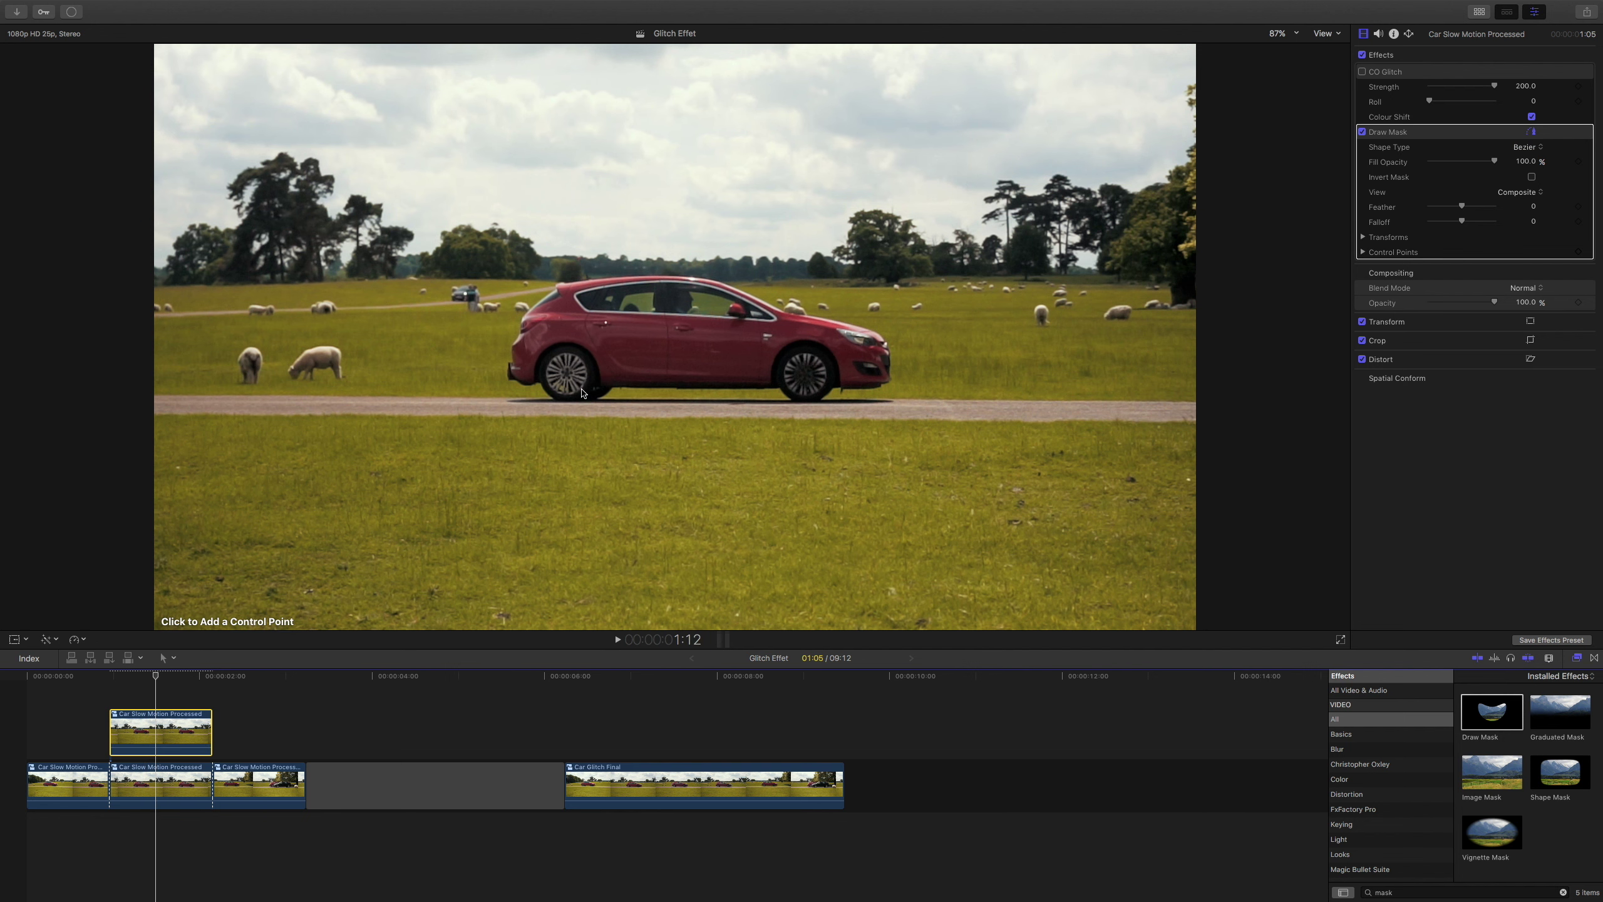
Draw the mask's control points around the red car's outline at 1:12, from the rear bumper over the roof and along the underside
{"action": "left_click", "coordinate": [506, 383]}
{"action": "left_click", "coordinate": [505, 361]}
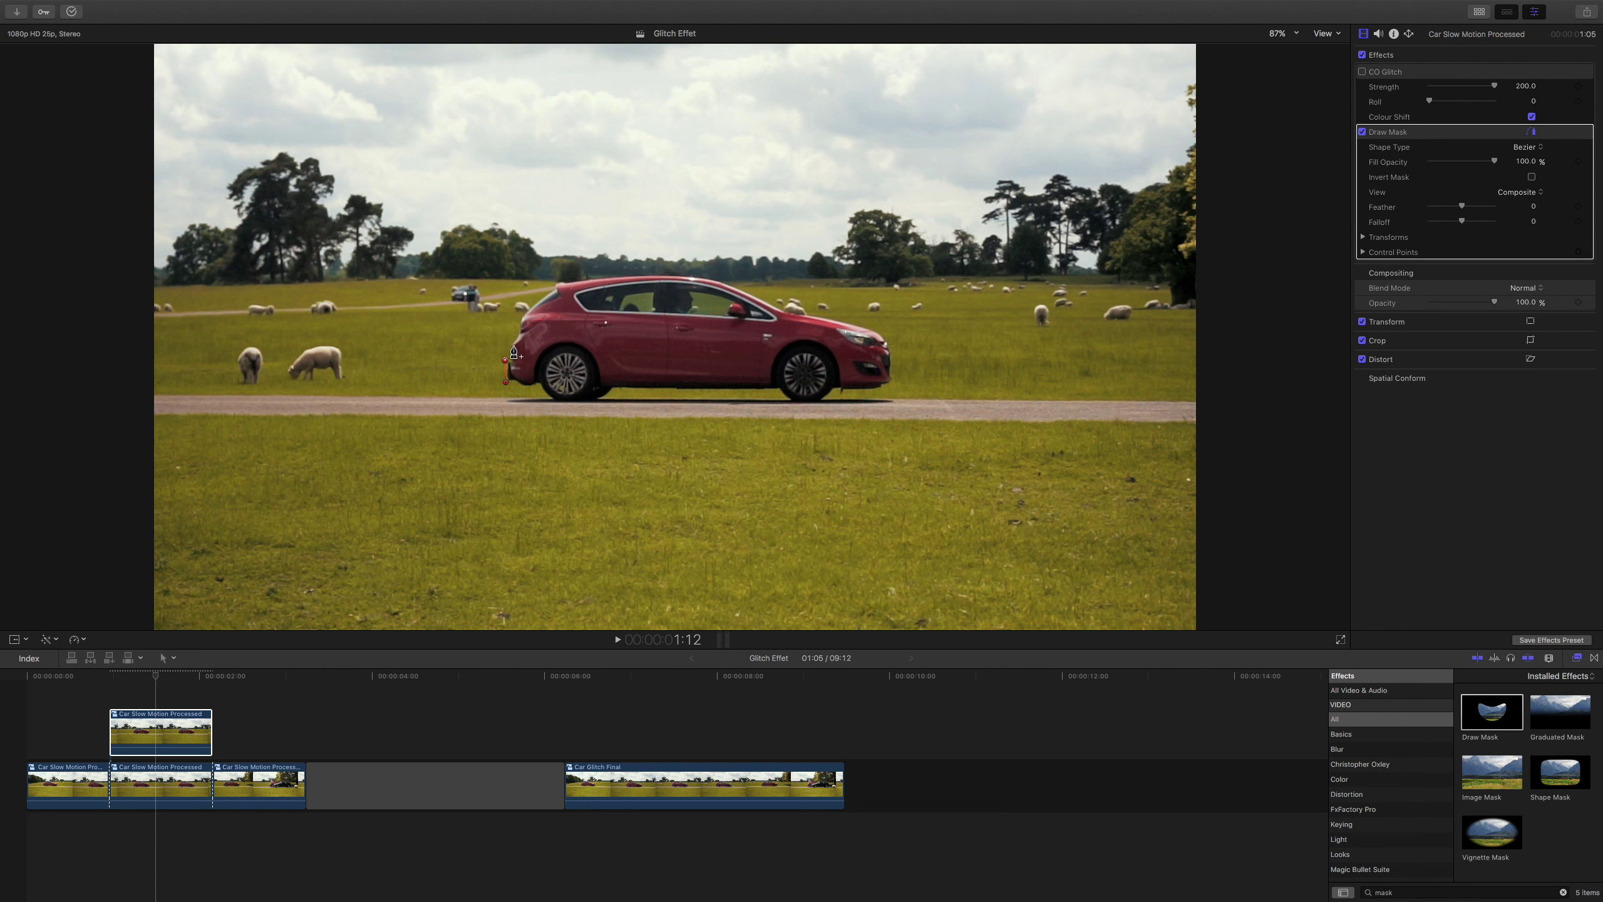
{"action": "left_click", "coordinate": [516, 336]}
{"action": "left_click", "coordinate": [518, 316]}
{"action": "left_click", "coordinate": [887, 334]}
{"action": "left_click", "coordinate": [895, 386]}
{"action": "left_click", "coordinate": [826, 405]}
{"action": "left_click", "coordinate": [789, 405]}
{"action": "left_click", "coordinate": [779, 391]}
{"action": "left_click", "coordinate": [616, 391]}
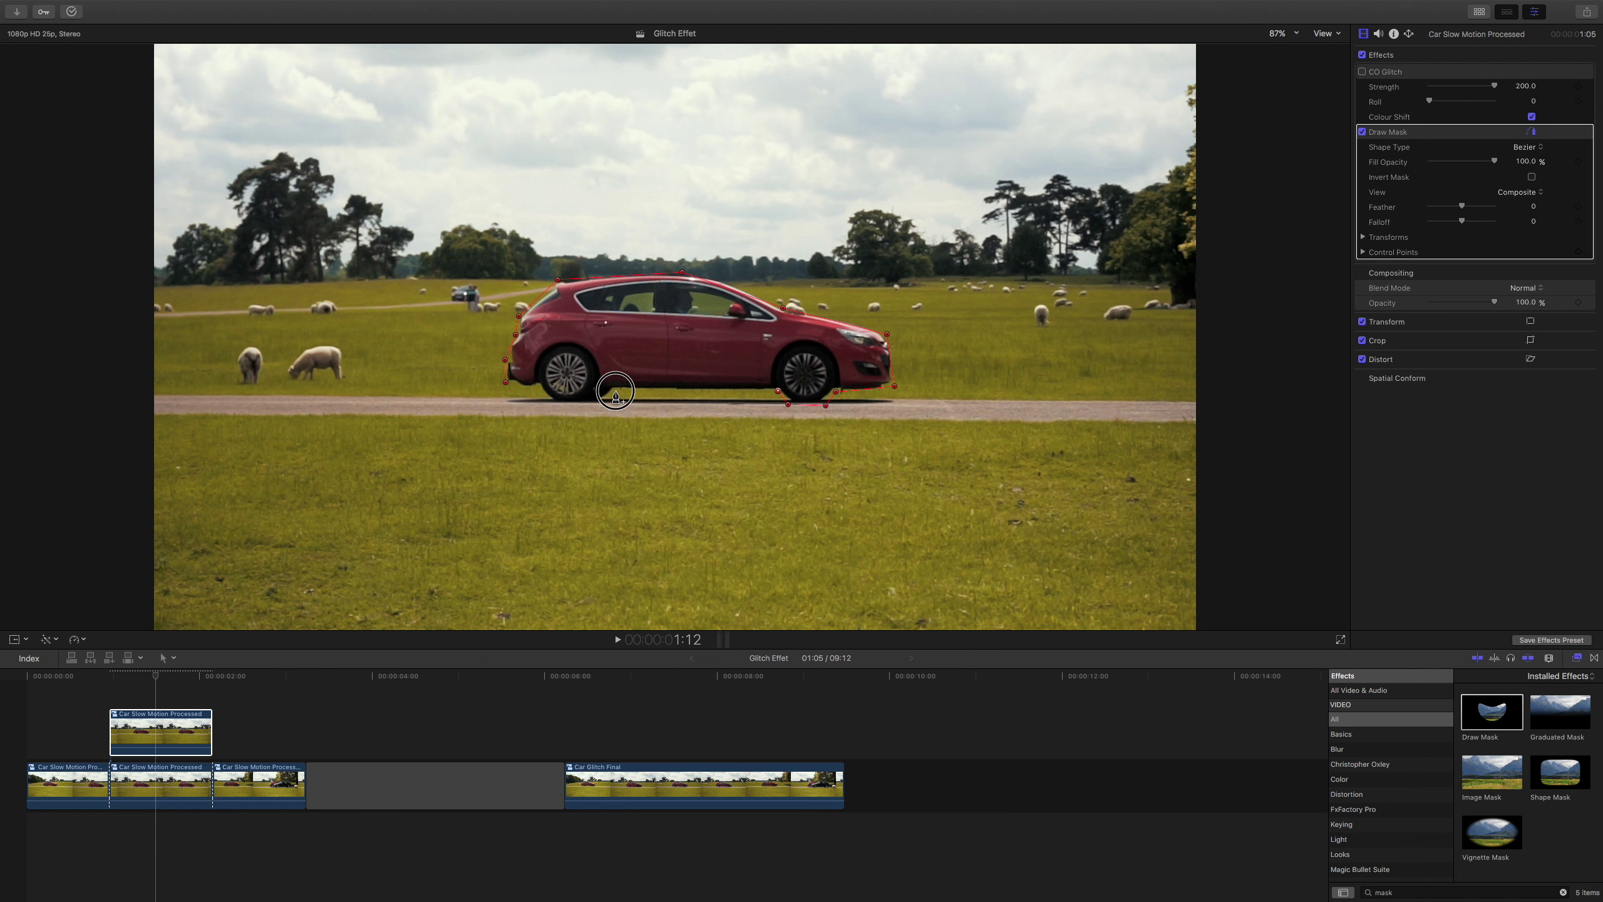